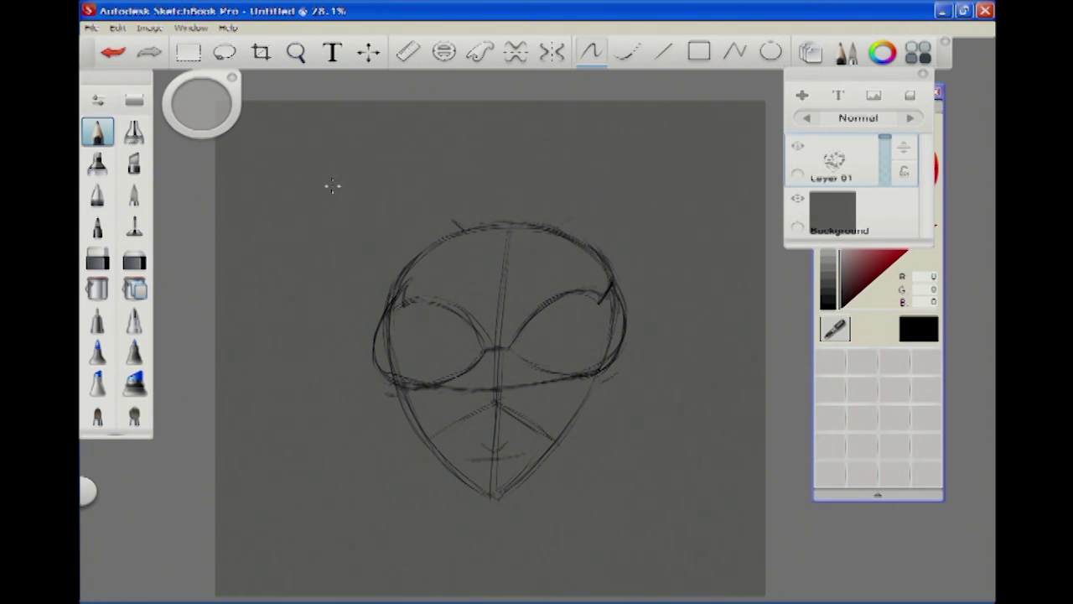
# - Sketch a tall pointed ear on each side of the head, with a straight guide line across the tips
pyautogui.moveTo(556, 227)
pyautogui.mouseDown()
pyautogui.moveTo(749, 155)
pyautogui.moveTo(600, 383)
pyautogui.mouseUp()
pyautogui.moveTo(710, 264); pyautogui.dragTo(589, 389)
pyautogui.moveTo(380, 162); pyautogui.dragTo(261, 161)
pyautogui.press('space')
pyautogui.moveTo(431, 328); pyautogui.dragTo(372, 403)
pyautogui.moveTo(424, 365); pyautogui.dragTo(312, 494)
pyautogui.press('space')
pyautogui.moveTo(383, 199)
pyautogui.mouseDown()
pyautogui.moveTo(343, 149)
pyautogui.moveTo(369, 394)
pyautogui.mouseUp()
pyautogui.moveTo(329, 156); pyautogui.dragTo(317, 239)
pyautogui.press('space')
pyautogui.moveTo(317, 239)
pyautogui.mouseDown()
pyautogui.moveTo(515, 461)
pyautogui.moveTo(507, 353)
pyautogui.mouseUp()
pyautogui.press('space')
# - Sketch the neck and a double-lined V-shaped collar beneath the chin
pyautogui.moveTo(678, 508); pyautogui.dragTo(670, 397)
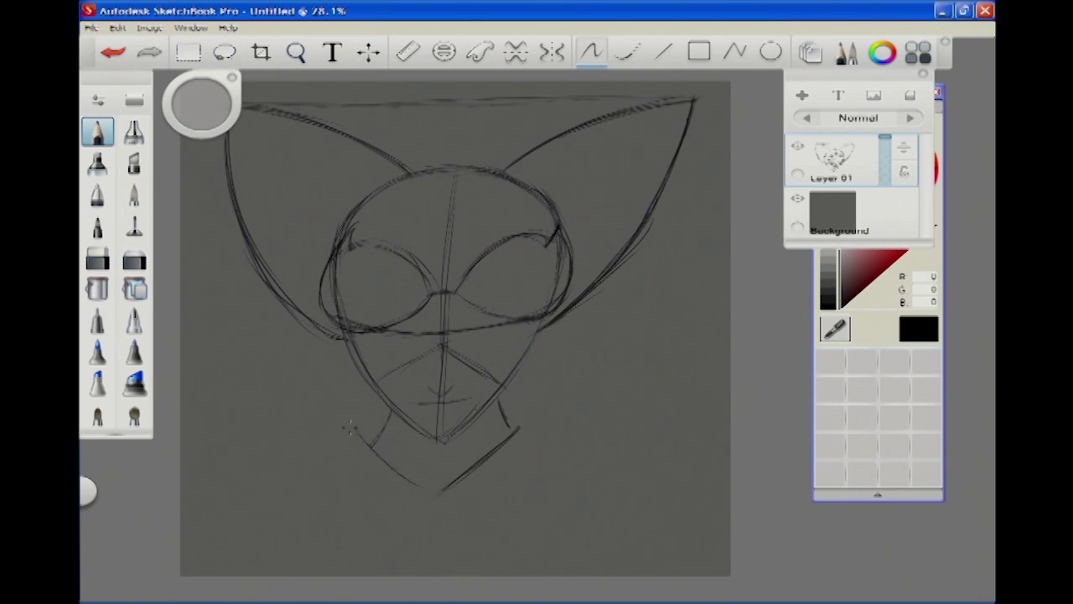
pyautogui.moveTo(376, 430); pyautogui.dragTo(412, 486)
pyautogui.moveTo(524, 363); pyautogui.dragTo(501, 450)
pyautogui.moveTo(356, 377)
pyautogui.mouseDown()
pyautogui.moveTo(449, 512)
pyautogui.moveTo(530, 362)
pyautogui.mouseUp()
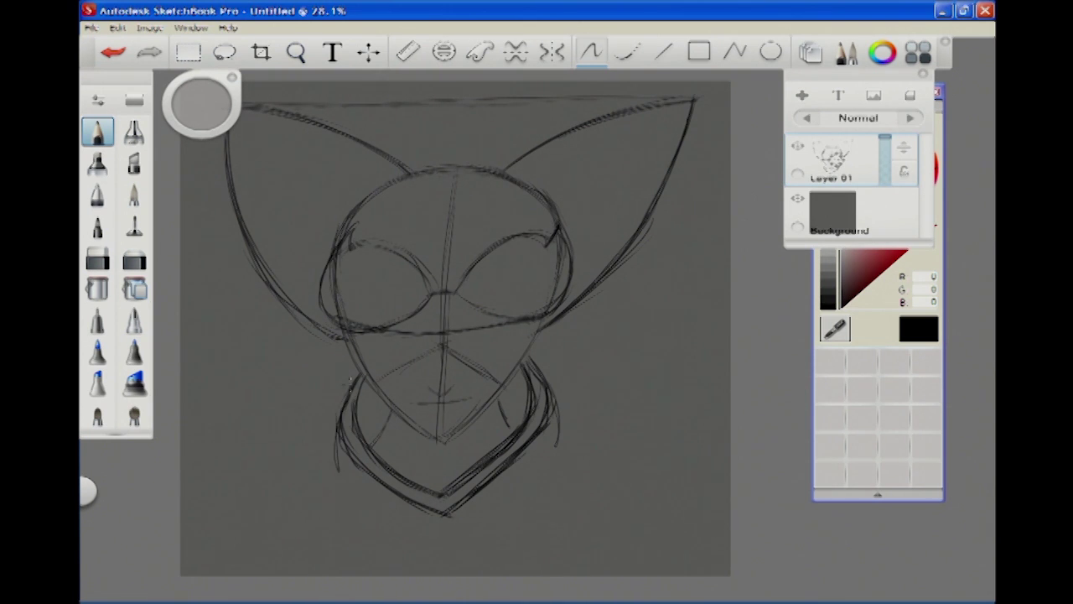
# - Sketch the rounded shoulders below the collar and add inner contour lines to the goggles and both ears
pyautogui.moveTo(333, 475); pyautogui.dragTo(221, 575)
pyautogui.moveTo(558, 446)
pyautogui.mouseDown()
pyautogui.moveTo(658, 549)
pyautogui.moveTo(643, 575)
pyautogui.mouseUp()
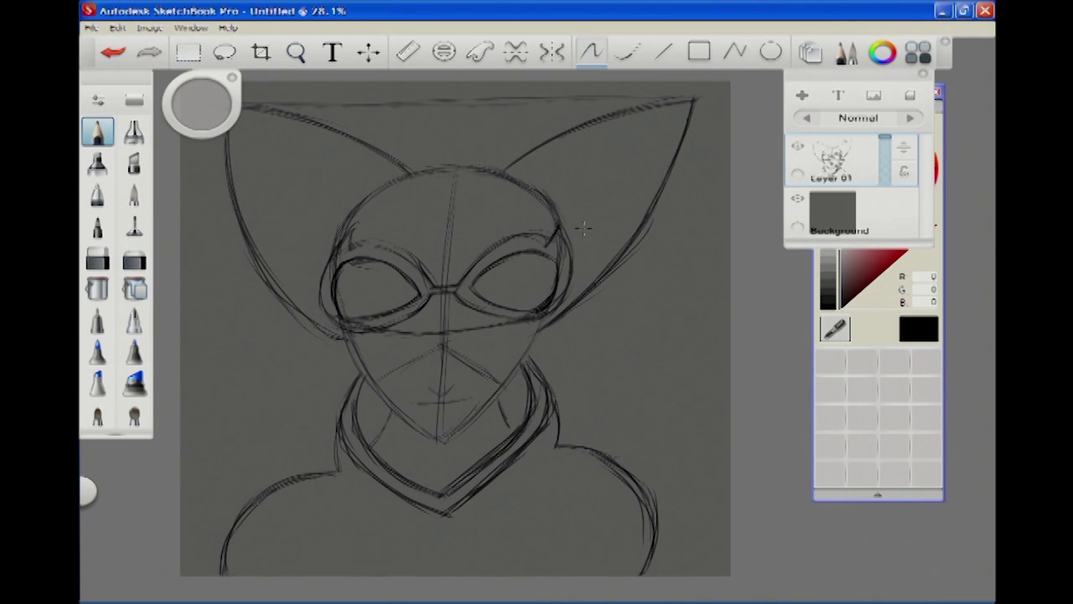
pyautogui.moveTo(583, 227); pyautogui.dragTo(694, 99)
pyautogui.moveTo(335, 267)
pyautogui.mouseDown()
pyautogui.moveTo(231, 109)
pyautogui.moveTo(340, 335)
pyautogui.mouseUp()
# - Sketch the mask's mouth opening and the two eye openings with narrow eyes, erasing stray guide lines
pyautogui.press('e')
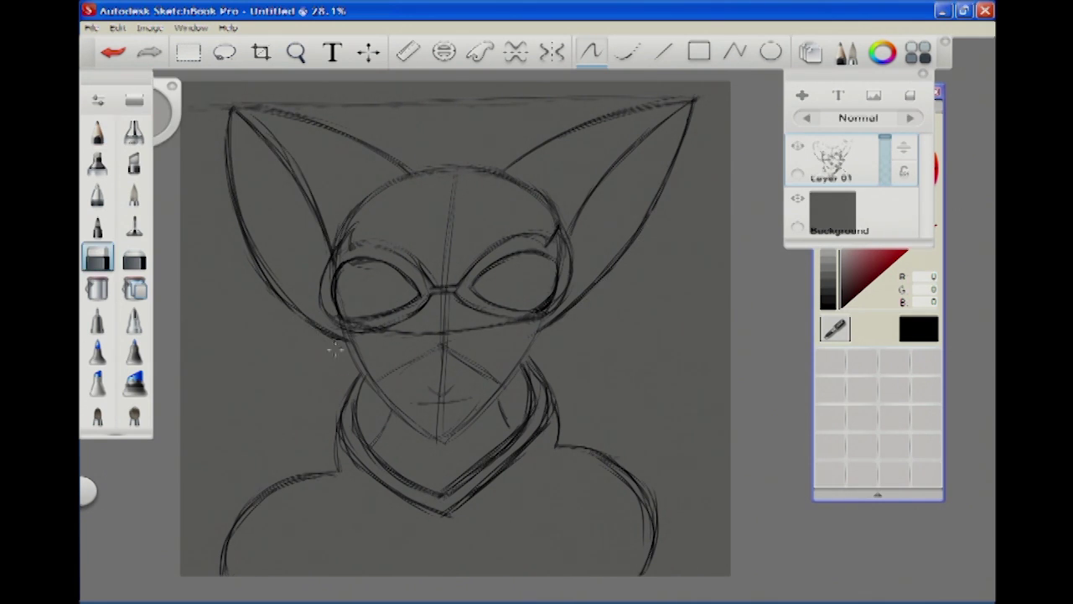
pyautogui.press('e')
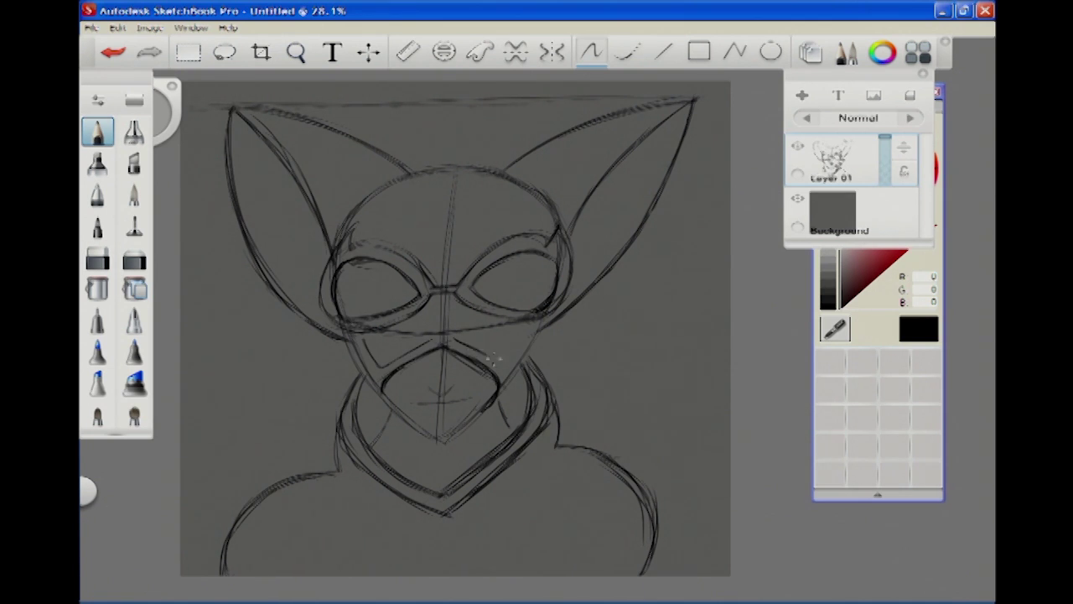
pyautogui.press('e')
pyautogui.moveTo(383, 334); pyautogui.dragTo(528, 328)
pyautogui.press('e')
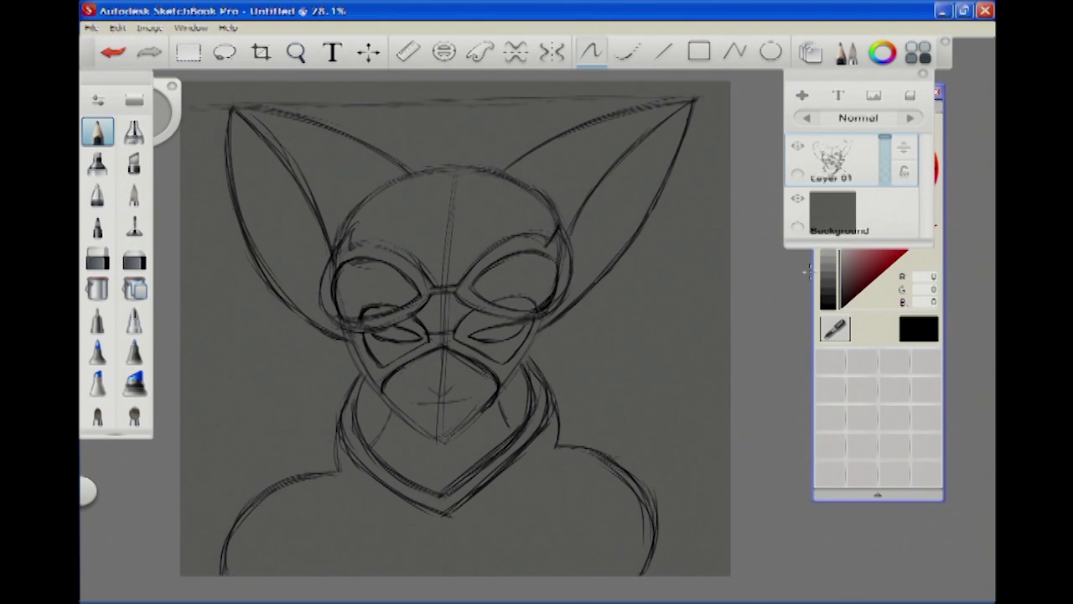
# - Add a new layer above the sketch, fade the sketch layer and make the new layer active
pyautogui.click(801, 95)
pyautogui.moveTo(887, 216); pyautogui.dragTo(880, 231)
pyautogui.click(867, 172)
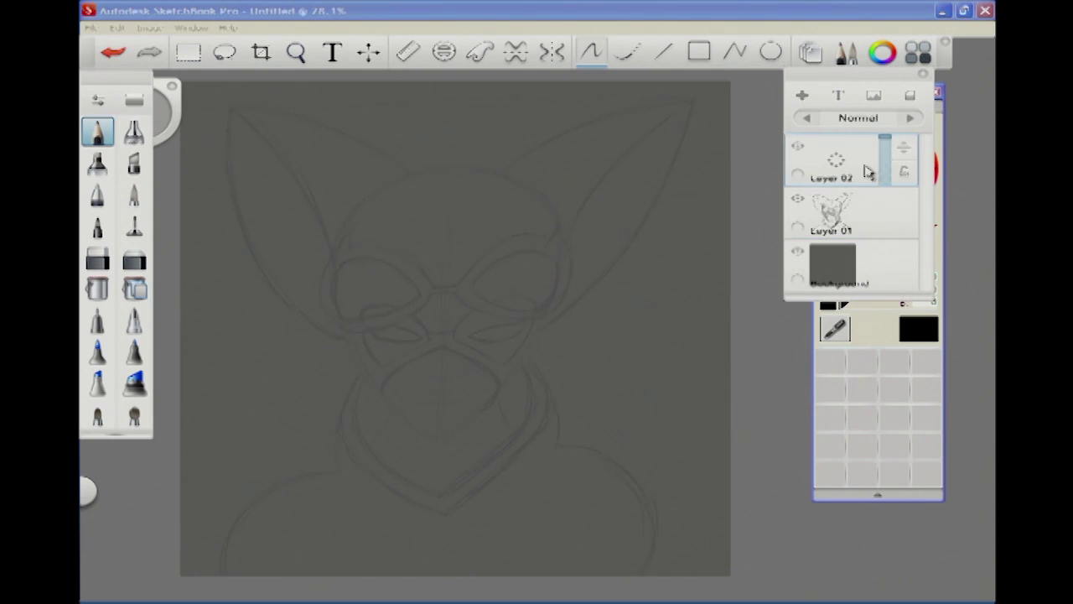
# - Ink the rounded diamond-shaped mouth opening of the mask, tracing the faded sketch on the new layer
pyautogui.scroll(4, 599, 481)
pyautogui.moveTo(288, 215); pyautogui.dragTo(487, 122)
pyautogui.moveTo(487, 122)
pyautogui.mouseDown()
pyautogui.moveTo(269, 225)
pyautogui.moveTo(203, 298)
pyautogui.moveTo(193, 331)
pyautogui.moveTo(335, 472)
pyautogui.moveTo(460, 566)
pyautogui.mouseUp()
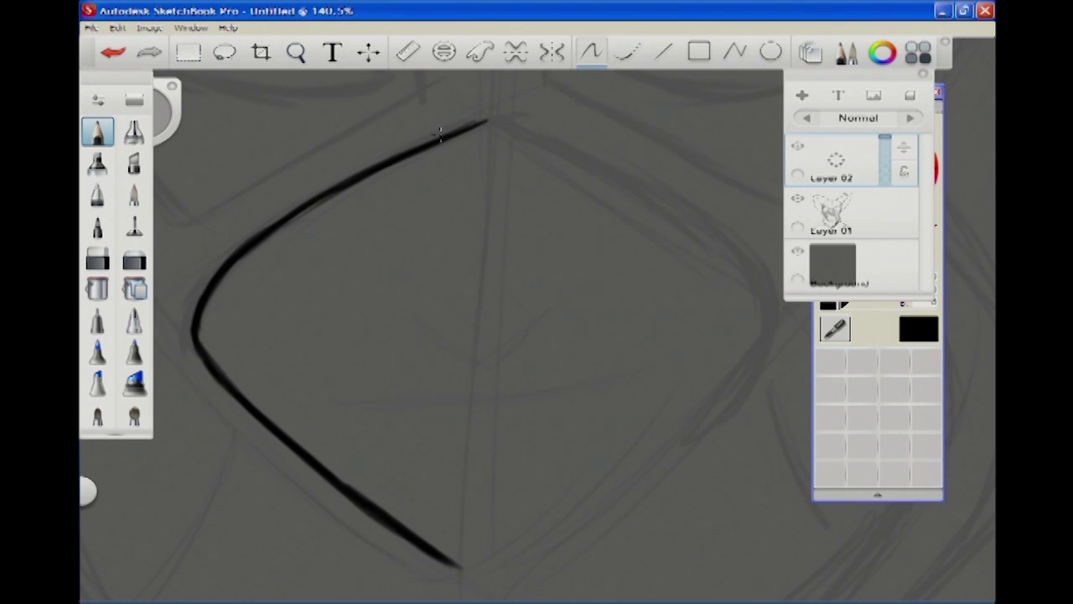
pyautogui.moveTo(505, 117)
pyautogui.mouseDown()
pyautogui.moveTo(730, 232)
pyautogui.moveTo(771, 311)
pyautogui.moveTo(717, 392)
pyautogui.mouseUp()
pyautogui.moveTo(453, 562)
pyautogui.mouseDown()
pyautogui.moveTo(508, 542)
pyautogui.moveTo(717, 392)
pyautogui.mouseUp()
pyautogui.moveTo(582, 486)
pyautogui.mouseDown()
pyautogui.moveTo(436, 436)
pyautogui.moveTo(531, 512)
pyautogui.mouseUp()
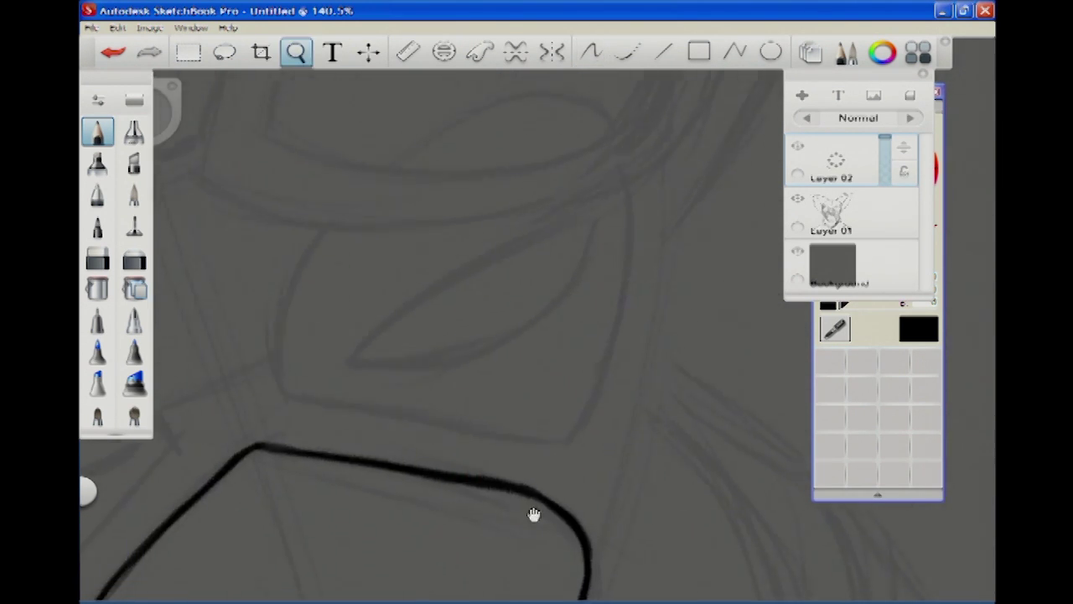
# - Ink the outline of the mask's right eye opening and the narrow eye inside it
pyautogui.moveTo(332, 244)
pyautogui.mouseDown()
pyautogui.moveTo(307, 281)
pyautogui.moveTo(286, 406)
pyautogui.mouseUp()
pyautogui.moveTo(359, 422); pyautogui.dragTo(571, 457)
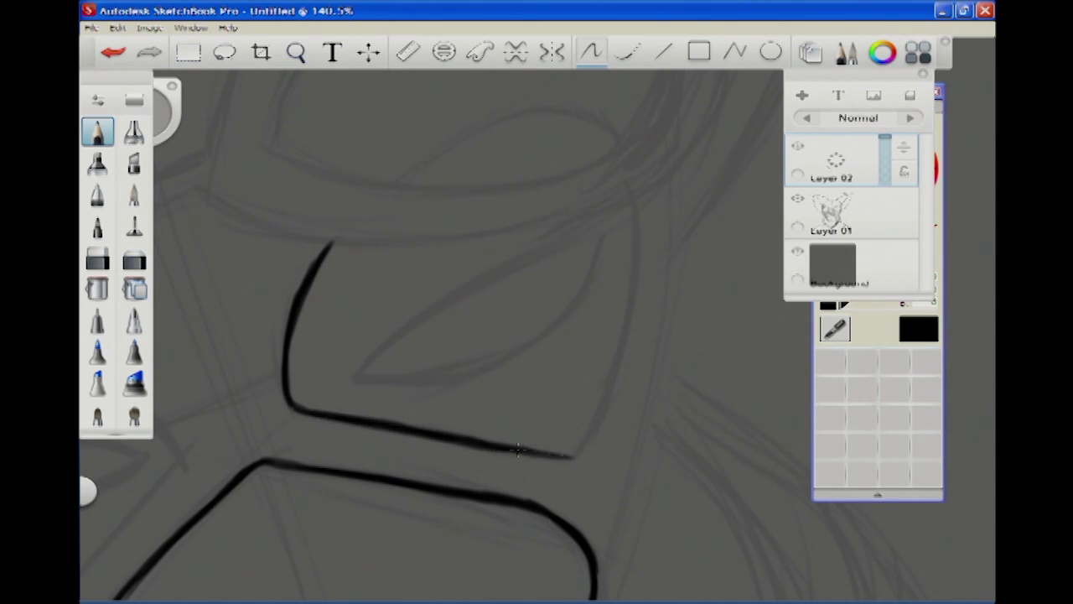
pyautogui.moveTo(635, 263)
pyautogui.mouseDown()
pyautogui.moveTo(595, 423)
pyautogui.moveTo(566, 457)
pyautogui.moveTo(501, 411)
pyautogui.moveTo(253, 446)
pyautogui.moveTo(287, 328)
pyautogui.moveTo(391, 207)
pyautogui.moveTo(579, 155)
pyautogui.moveTo(651, 302)
pyautogui.moveTo(625, 436)
pyautogui.moveTo(587, 494)
pyautogui.mouseUp()
pyautogui.moveTo(176, 515); pyautogui.dragTo(251, 490)
pyautogui.moveTo(179, 491); pyautogui.dragTo(249, 459)
pyautogui.press('space')
pyautogui.moveTo(496, 427); pyautogui.dragTo(550, 403)
pyautogui.moveTo(440, 281)
pyautogui.mouseDown()
pyautogui.moveTo(345, 457)
pyautogui.moveTo(348, 497)
pyautogui.moveTo(527, 371)
pyautogui.mouseUp()
# - Ink the right goggle's frame and lens edge, including the bridge between the two goggles
pyautogui.press('space')
pyautogui.moveTo(331, 152)
pyautogui.mouseDown()
pyautogui.moveTo(267, 293)
pyautogui.moveTo(258, 389)
pyautogui.mouseUp()
pyautogui.moveTo(331, 152)
pyautogui.mouseDown()
pyautogui.moveTo(484, 241)
pyautogui.moveTo(513, 402)
pyautogui.moveTo(496, 426)
pyautogui.mouseUp()
pyautogui.press('space')
pyautogui.moveTo(496, 426)
pyautogui.mouseDown()
pyautogui.moveTo(263, 300)
pyautogui.moveTo(268, 276)
pyautogui.moveTo(260, 461)
pyautogui.mouseUp()
pyautogui.press('space')
pyautogui.moveTo(592, 310); pyautogui.dragTo(617, 371)
pyautogui.moveTo(405, 294)
pyautogui.mouseDown()
pyautogui.moveTo(335, 329)
pyautogui.moveTo(282, 392)
pyautogui.moveTo(499, 442)
pyautogui.moveTo(432, 380)
pyautogui.mouseUp()
pyautogui.press('space')
pyautogui.moveTo(234, 423)
pyautogui.mouseDown()
pyautogui.moveTo(239, 386)
pyautogui.moveTo(347, 251)
pyautogui.moveTo(358, 294)
pyautogui.moveTo(270, 413)
pyautogui.mouseUp()
pyautogui.press('space')
pyautogui.moveTo(321, 156)
pyautogui.mouseDown()
pyautogui.moveTo(728, 503)
pyautogui.moveTo(516, 315)
pyautogui.moveTo(392, 378)
pyautogui.mouseUp()
pyautogui.moveTo(262, 285); pyautogui.dragTo(339, 413)
pyautogui.moveTo(461, 218); pyautogui.dragTo(518, 308)
pyautogui.click(296, 52)
pyautogui.moveTo(310, 105); pyautogui.dragTo(661, 420)
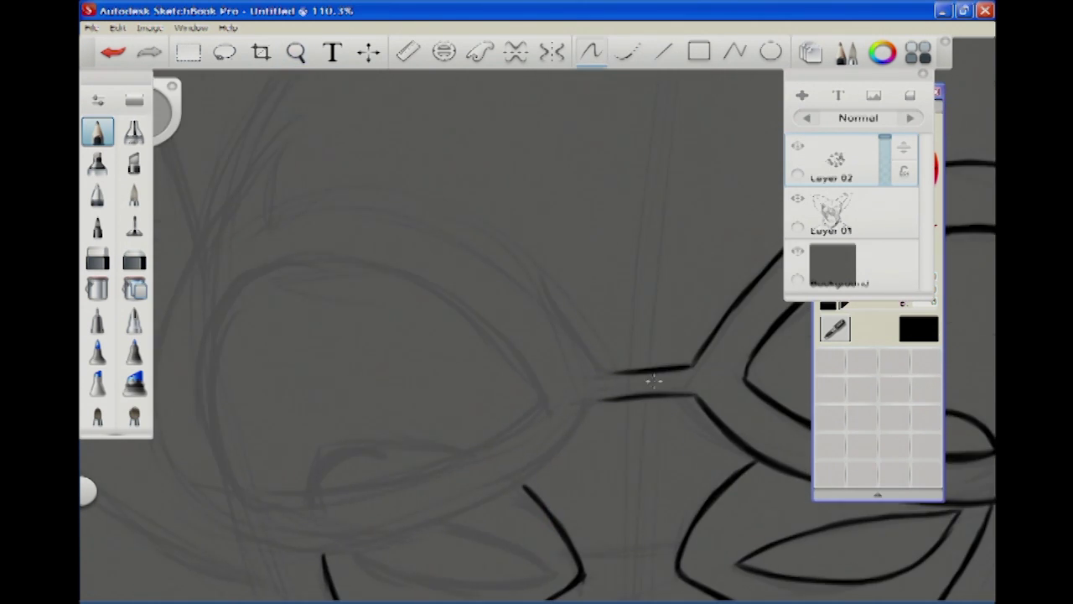
# - Ink the left goggle's outer frame with its pointed corner and the inner lens edge
pyautogui.moveTo(277, 130); pyautogui.dragTo(285, 206)
pyautogui.click(296, 52)
pyautogui.moveTo(292, 144); pyautogui.dragTo(545, 352)
pyautogui.moveTo(582, 266)
pyautogui.mouseDown()
pyautogui.moveTo(578, 223)
pyautogui.moveTo(394, 277)
pyautogui.mouseUp()
pyautogui.moveTo(507, 241)
pyautogui.mouseDown()
pyautogui.moveTo(300, 453)
pyautogui.moveTo(306, 524)
pyautogui.mouseUp()
pyautogui.moveTo(296, 52)
pyautogui.mouseDown()
pyautogui.moveTo(421, 311)
pyautogui.moveTo(470, 202)
pyautogui.mouseUp()
pyautogui.moveTo(478, 198)
pyautogui.mouseDown()
pyautogui.moveTo(347, 369)
pyautogui.moveTo(327, 482)
pyautogui.mouseUp()
pyautogui.moveTo(296, 52)
pyautogui.mouseDown()
pyautogui.moveTo(671, 170)
pyautogui.moveTo(587, 251)
pyautogui.moveTo(387, 312)
pyautogui.moveTo(300, 453)
pyautogui.mouseUp()
pyautogui.moveTo(487, 266); pyautogui.dragTo(369, 469)
# - Ink the eyelid arc behind the left lens and the narrow left eye in its opening
pyautogui.click(296, 52)
pyautogui.moveTo(478, 372); pyautogui.dragTo(541, 411)
pyautogui.moveTo(461, 243)
pyautogui.mouseDown()
pyautogui.moveTo(508, 295)
pyautogui.moveTo(556, 228)
pyautogui.moveTo(478, 276)
pyautogui.moveTo(436, 344)
pyautogui.moveTo(509, 210)
pyautogui.mouseUp()
pyautogui.press('space')
pyautogui.moveTo(363, 425)
pyautogui.mouseDown()
pyautogui.moveTo(516, 414)
pyautogui.moveTo(384, 374)
pyautogui.moveTo(277, 391)
pyautogui.mouseUp()
pyautogui.moveTo(390, 372); pyautogui.dragTo(269, 446)
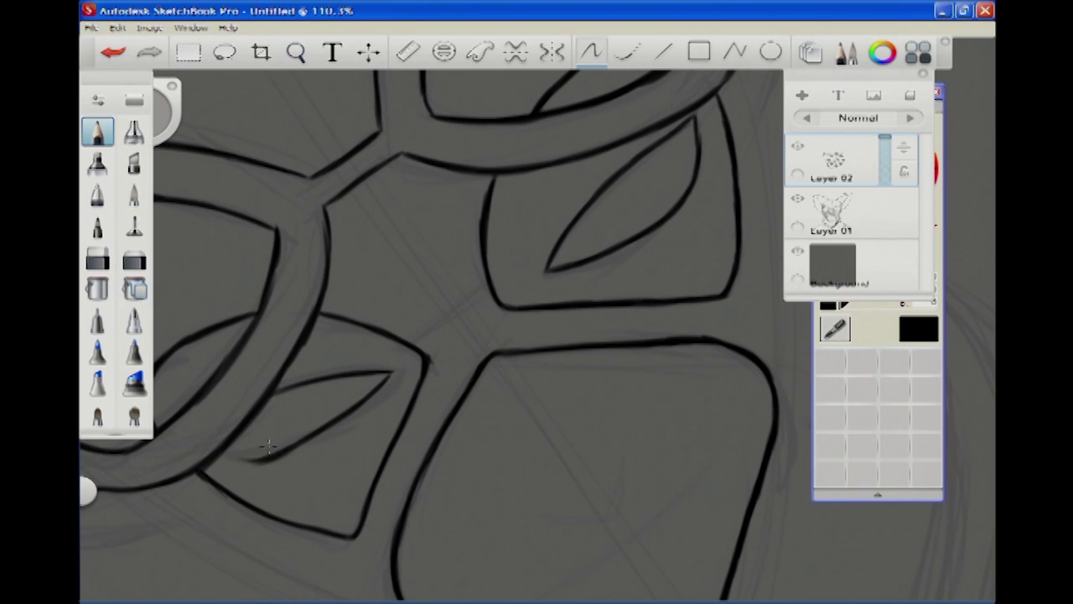
# - Ink the nose and the slightly smirking lips inside the mask's mouth opening
pyautogui.press('space')
pyautogui.moveTo(408, 249); pyautogui.dragTo(380, 422)
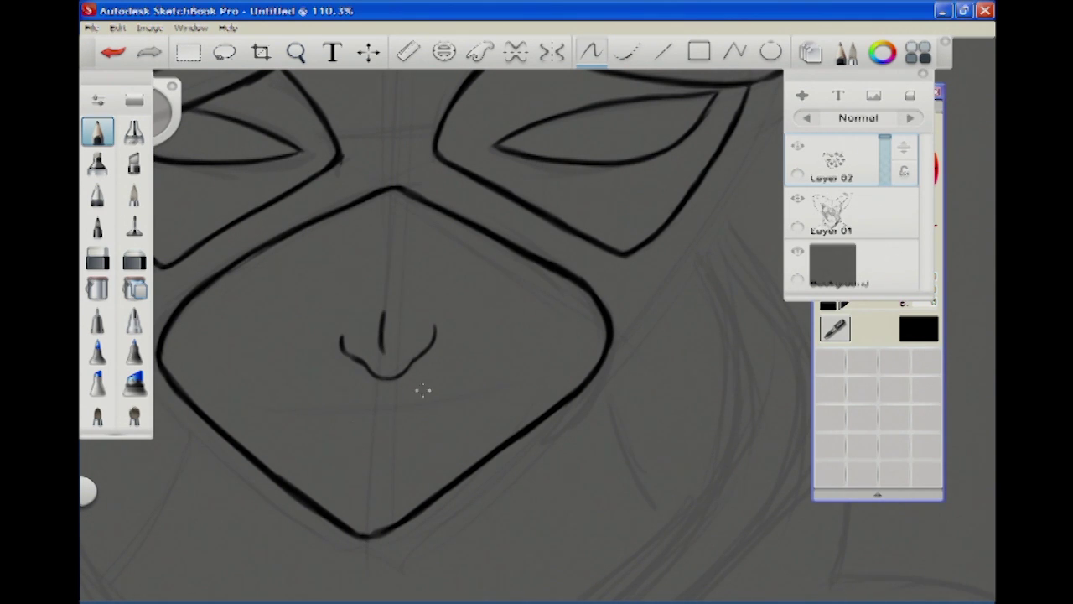
pyautogui.moveTo(857, 584)
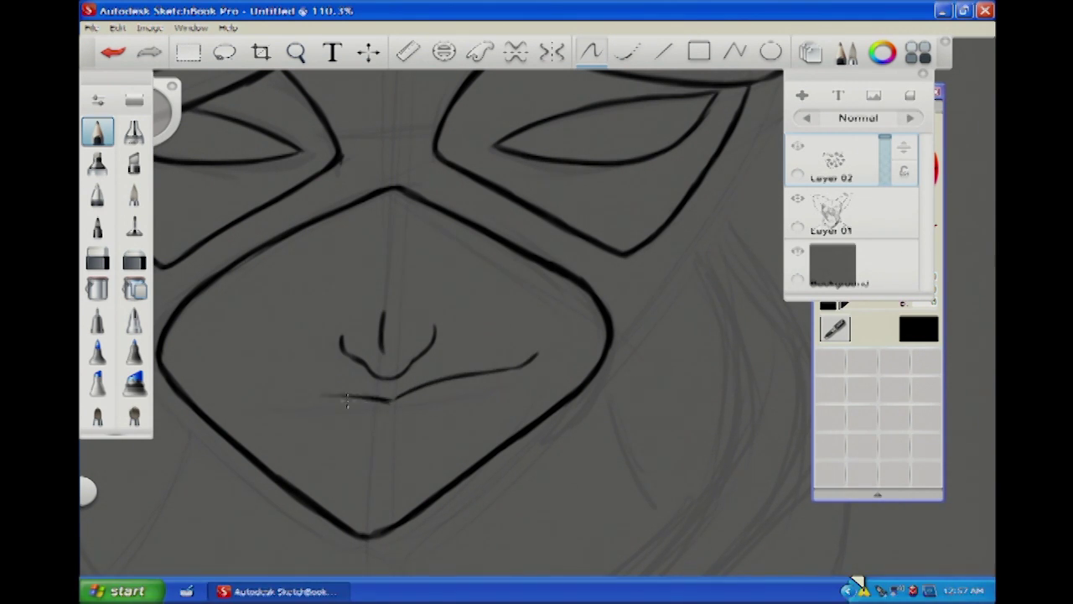
pyautogui.press('space')
pyautogui.moveTo(431, 419); pyautogui.dragTo(560, 340)
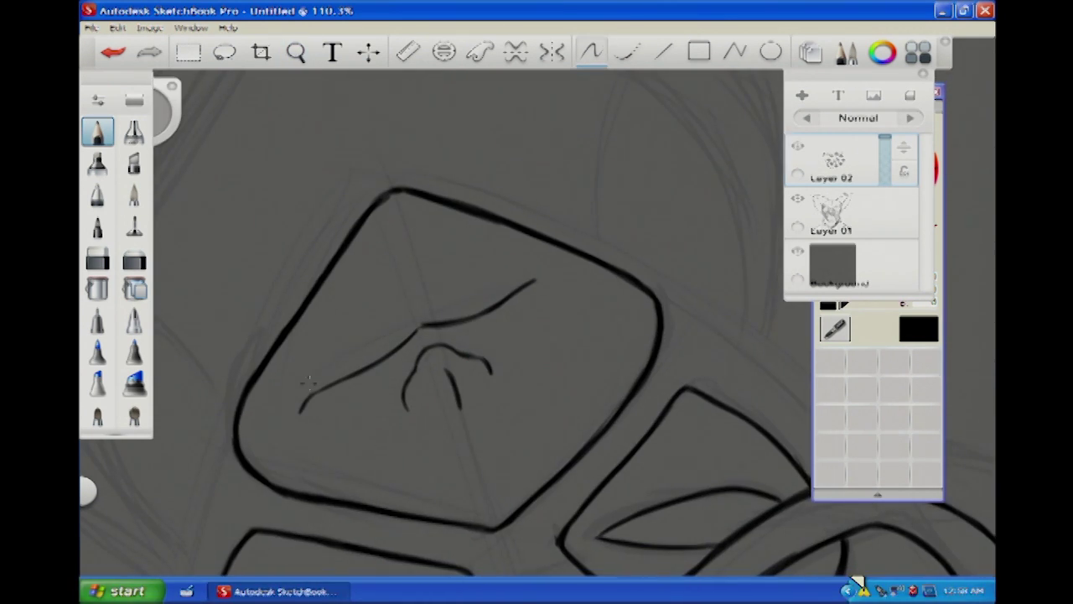
pyautogui.moveTo(334, 351); pyautogui.dragTo(537, 280)
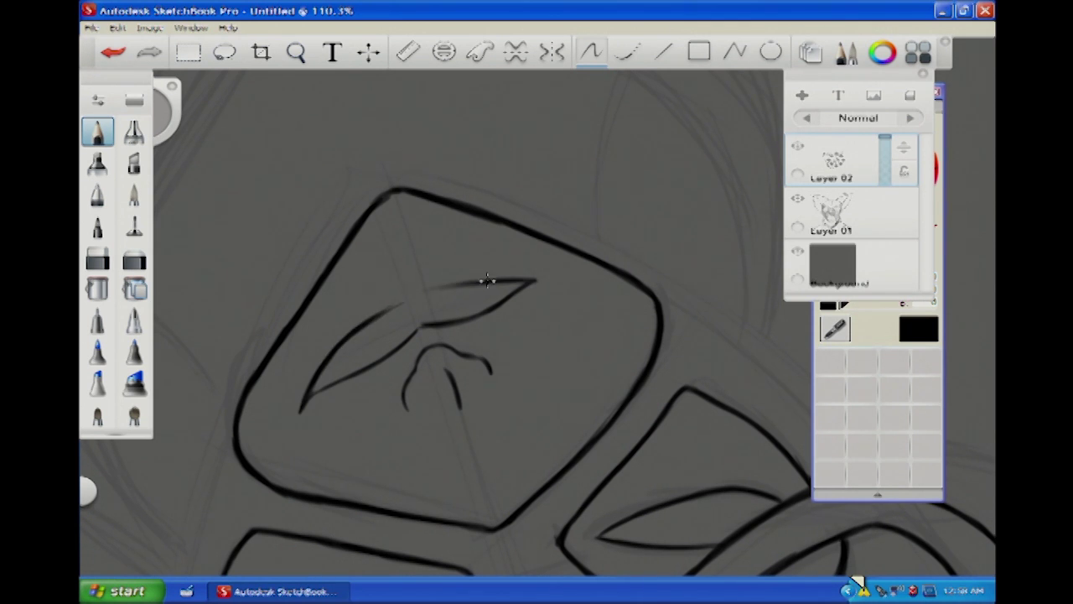
pyautogui.moveTo(372, 320); pyautogui.dragTo(481, 283)
pyautogui.moveTo(310, 394)
pyautogui.mouseDown()
pyautogui.moveTo(399, 327)
pyautogui.moveTo(532, 284)
pyautogui.mouseUp()
pyautogui.press('space')
pyautogui.moveTo(469, 297); pyautogui.dragTo(771, 403)
pyautogui.moveTo(496, 411); pyautogui.dragTo(513, 371)
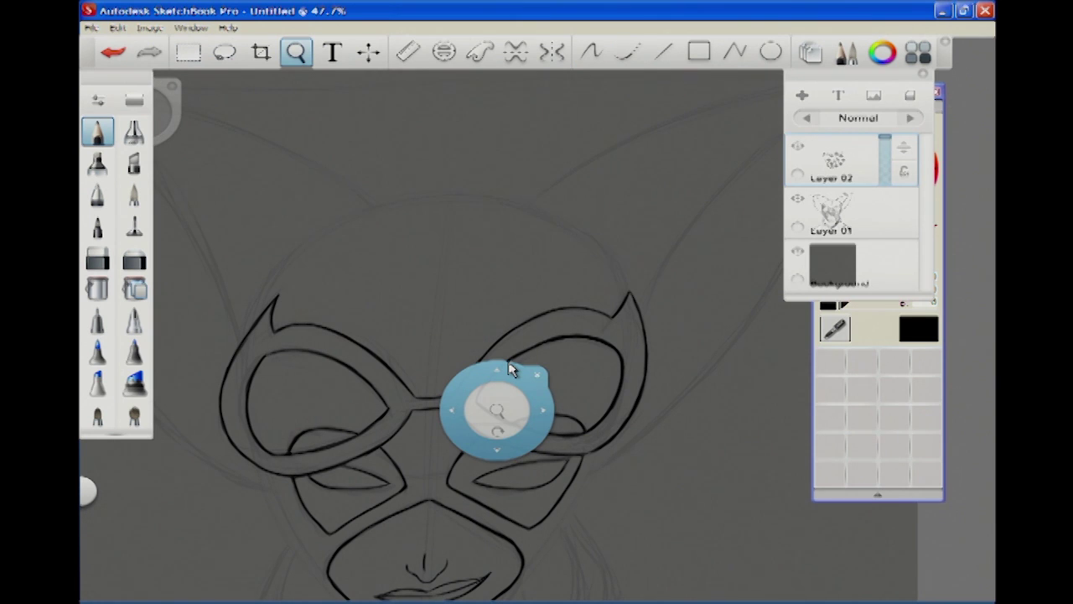
pyautogui.scroll(5, 572, 427)
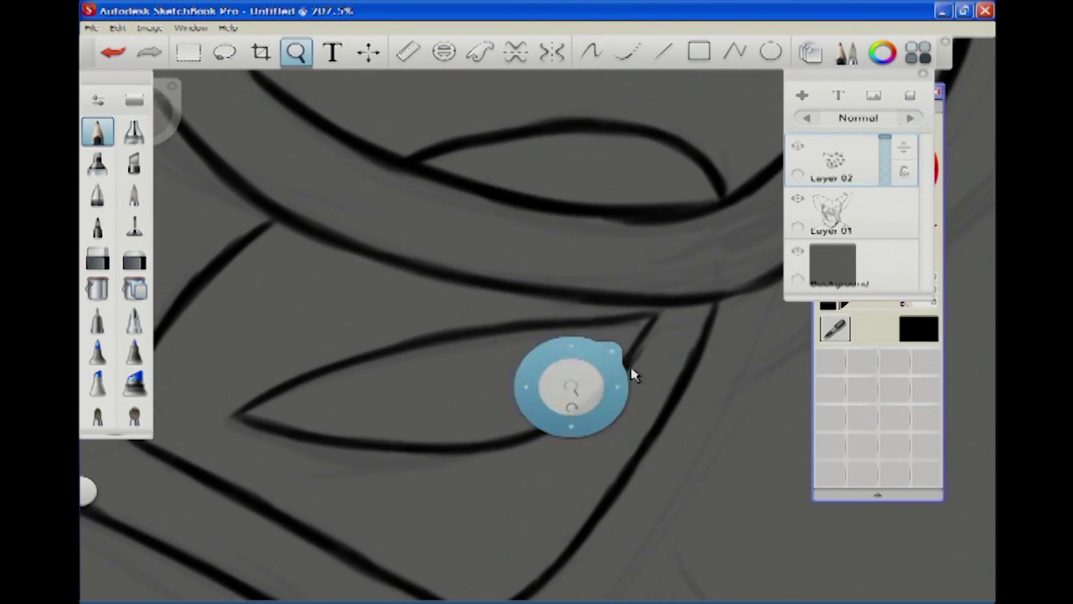
pyautogui.moveTo(532, 331)
pyautogui.mouseDown()
pyautogui.moveTo(469, 411)
pyautogui.moveTo(395, 359)
pyautogui.moveTo(496, 407)
pyautogui.mouseUp()
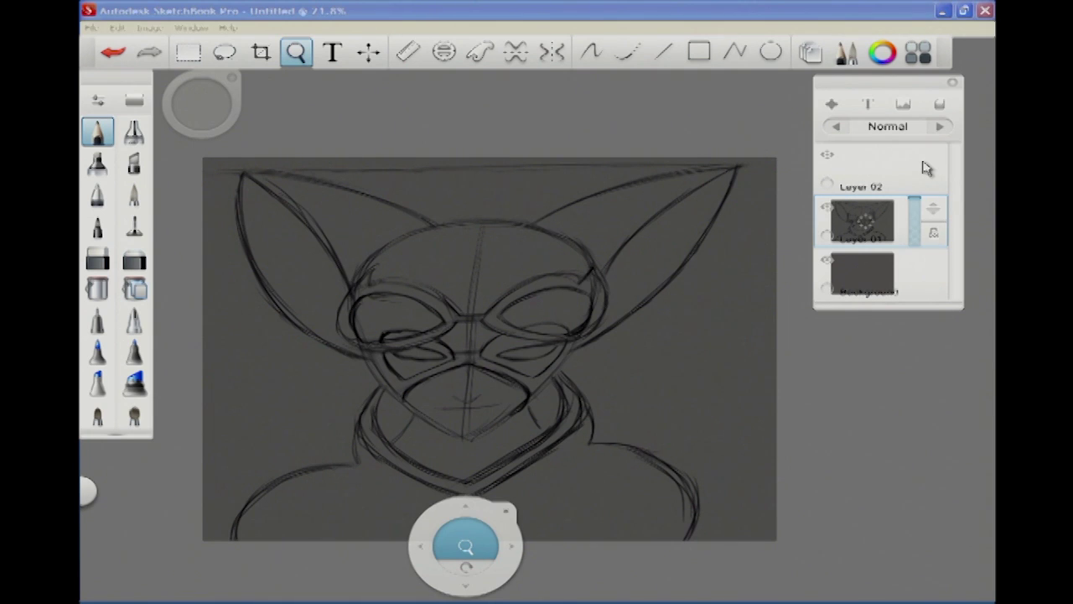
# - Lower the sketch layer's opacity to 19% and ink the diamond-shaped mouth opening on Layer 02
pyautogui.moveTo(913, 210); pyautogui.dragTo(913, 232)
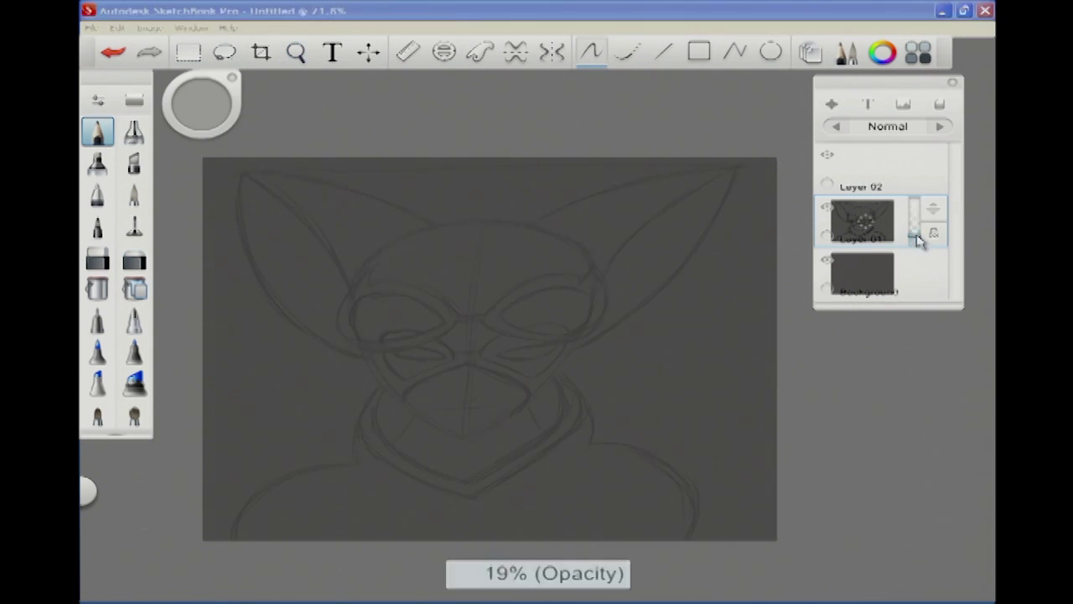
pyautogui.click(864, 168)
pyautogui.scroll(3, 438, 210)
pyautogui.moveTo(183, 394)
pyautogui.mouseDown()
pyautogui.moveTo(254, 311)
pyautogui.moveTo(491, 227)
pyautogui.moveTo(776, 359)
pyautogui.moveTo(700, 437)
pyautogui.moveTo(448, 555)
pyautogui.moveTo(735, 408)
pyautogui.mouseUp()
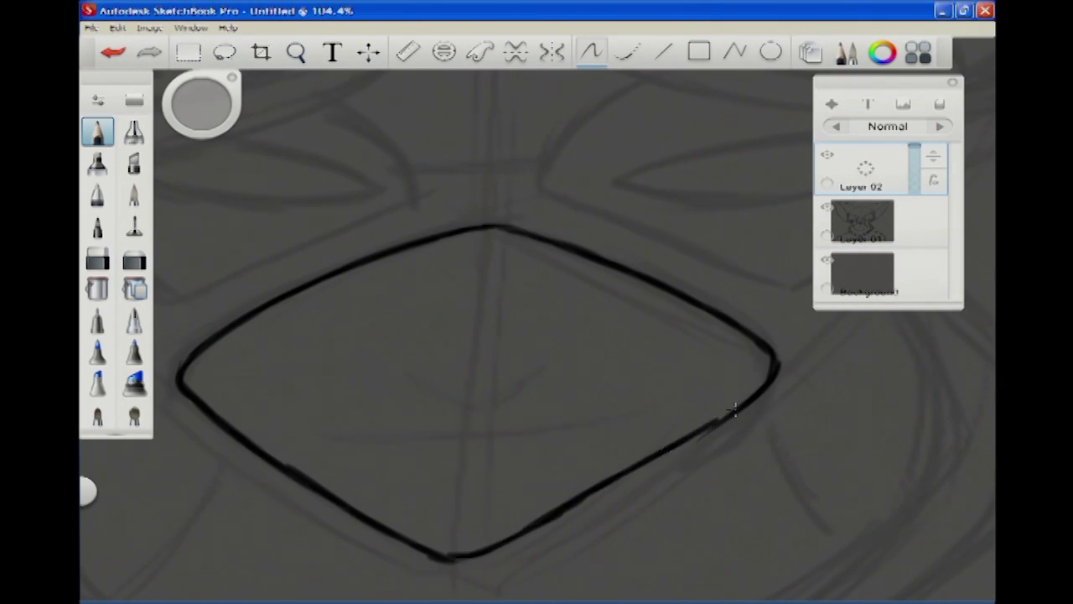
# - Ink smirking lips with a parting line and a small curved nose inside the mouth opening
pyautogui.moveTo(486, 429); pyautogui.dragTo(643, 393)
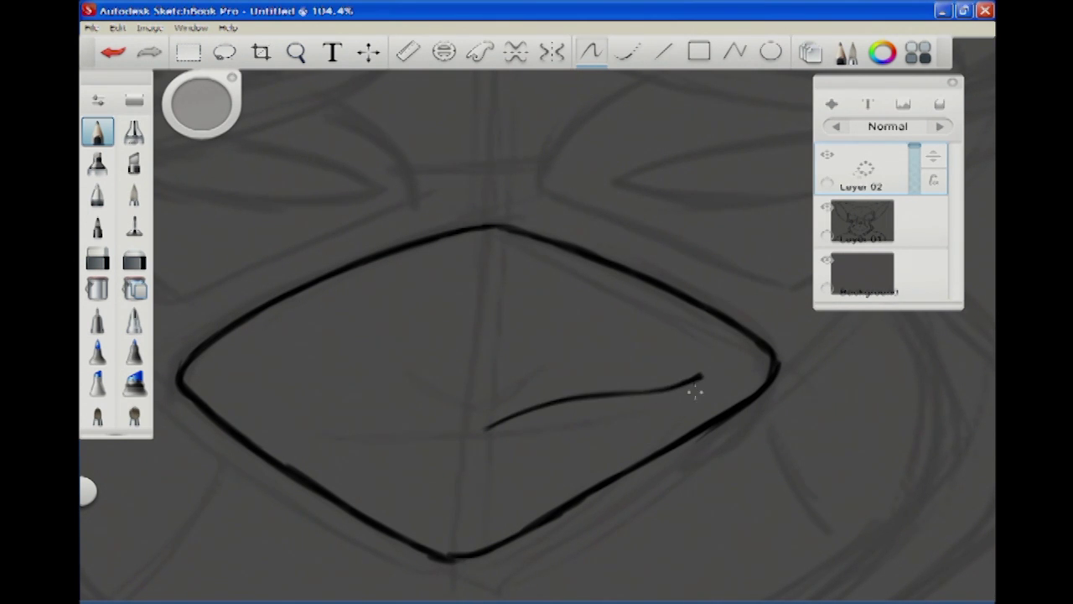
pyautogui.moveTo(477, 432)
pyautogui.mouseDown()
pyautogui.moveTo(347, 438)
pyautogui.moveTo(364, 280)
pyautogui.moveTo(384, 266)
pyautogui.mouseUp()
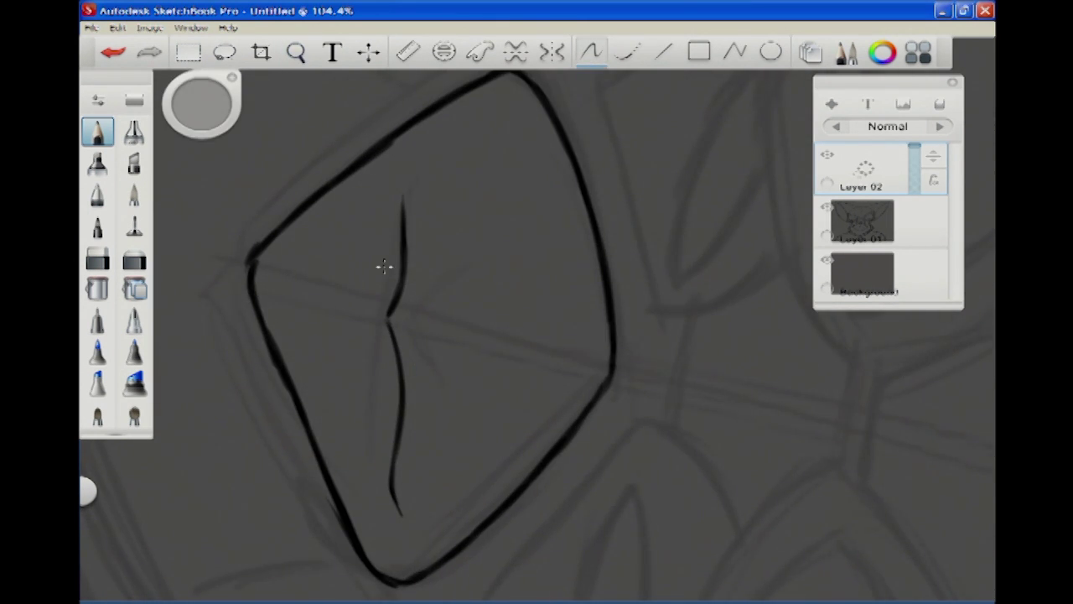
pyautogui.moveTo(403, 193)
pyautogui.mouseDown()
pyautogui.moveTo(344, 436)
pyautogui.moveTo(392, 501)
pyautogui.moveTo(373, 327)
pyautogui.moveTo(390, 496)
pyautogui.mouseUp()
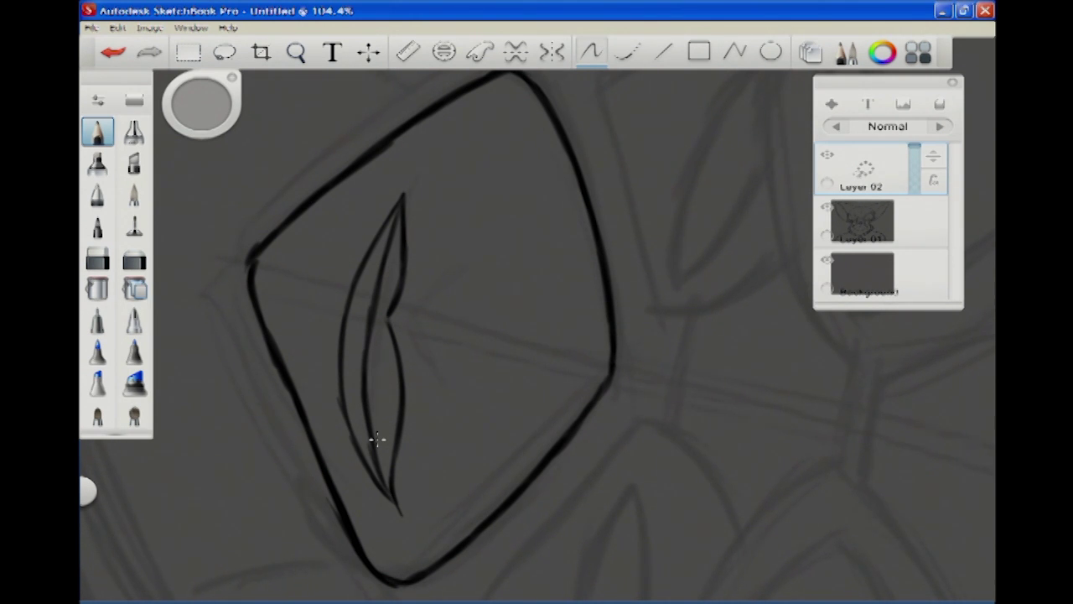
pyautogui.click(296, 52)
pyautogui.moveTo(503, 352); pyautogui.dragTo(327, 412)
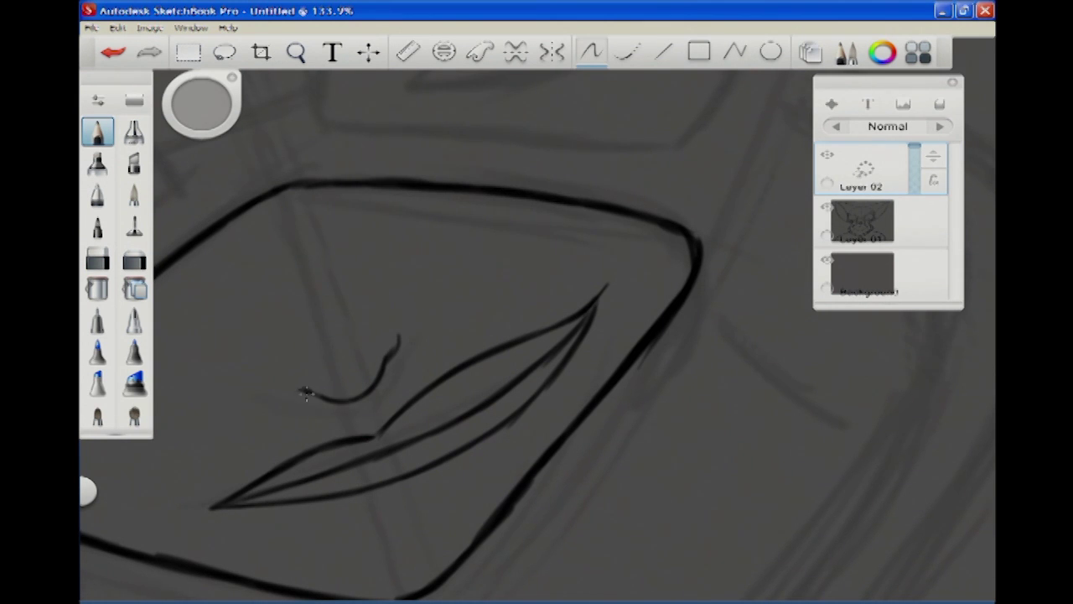
# - Ink the outline of the mask's left eye opening
pyautogui.moveTo(391, 558)
pyautogui.mouseDown()
pyautogui.moveTo(577, 307)
pyautogui.moveTo(656, 292)
pyautogui.moveTo(429, 474)
pyautogui.mouseUp()
pyautogui.moveTo(251, 365)
pyautogui.mouseDown()
pyautogui.moveTo(345, 436)
pyautogui.moveTo(437, 476)
pyautogui.mouseUp()
pyautogui.moveTo(670, 279); pyautogui.dragTo(547, 186)
pyautogui.press('space')
# - Ink the outer frame of the left goggle, including its pointed upper corner
pyautogui.moveTo(491, 419); pyautogui.dragTo(724, 372)
pyautogui.moveTo(299, 144)
pyautogui.mouseDown()
pyautogui.moveTo(276, 243)
pyautogui.moveTo(327, 503)
pyautogui.mouseUp()
pyautogui.moveTo(436, 402)
pyautogui.mouseDown()
pyautogui.moveTo(515, 319)
pyautogui.moveTo(629, 253)
pyautogui.mouseUp()
pyautogui.moveTo(629, 253); pyautogui.dragTo(538, 306)
pyautogui.moveTo(519, 267)
pyautogui.mouseDown()
pyautogui.moveTo(280, 414)
pyautogui.moveTo(344, 561)
pyautogui.mouseUp()
pyautogui.click(296, 52)
pyautogui.moveTo(620, 457); pyautogui.dragTo(663, 428)
pyautogui.moveTo(409, 205)
pyautogui.mouseDown()
pyautogui.moveTo(458, 472)
pyautogui.moveTo(503, 578)
pyautogui.mouseUp()
# - Ink the left goggle's inner lens edge and clean up its stray lines with the eraser
pyautogui.press('space')
pyautogui.moveTo(682, 372); pyautogui.dragTo(719, 378)
pyautogui.moveTo(438, 339); pyautogui.dragTo(387, 528)
pyautogui.moveTo(387, 528)
pyautogui.mouseDown()
pyautogui.moveTo(578, 238)
pyautogui.moveTo(431, 487)
pyautogui.mouseUp()
pyautogui.press('e')
pyautogui.moveTo(599, 247)
pyautogui.mouseDown()
pyautogui.moveTo(445, 511)
pyautogui.moveTo(481, 340)
pyautogui.moveTo(415, 545)
pyautogui.mouseUp()
pyautogui.press('e')
pyautogui.press('space')
pyautogui.moveTo(683, 383); pyautogui.dragTo(693, 402)
pyautogui.moveTo(487, 250); pyautogui.dragTo(558, 240)
# - Ink the eyelid arc visible through the left lens and the narrow eye in the opening below it
pyautogui.press('space')
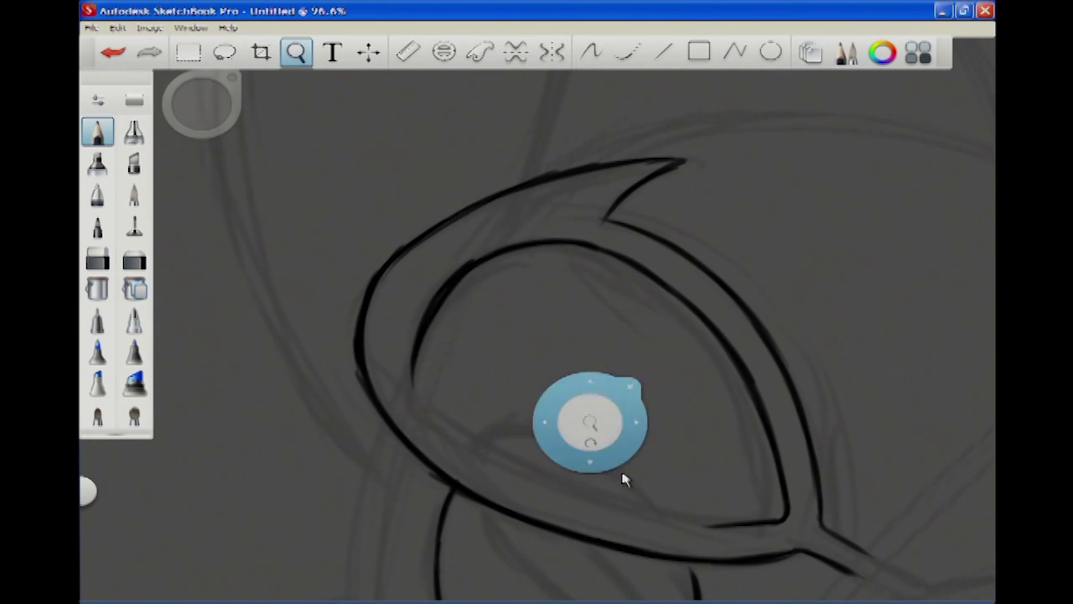
pyautogui.moveTo(623, 478); pyautogui.dragTo(479, 300)
pyautogui.moveTo(378, 430); pyautogui.dragTo(491, 355)
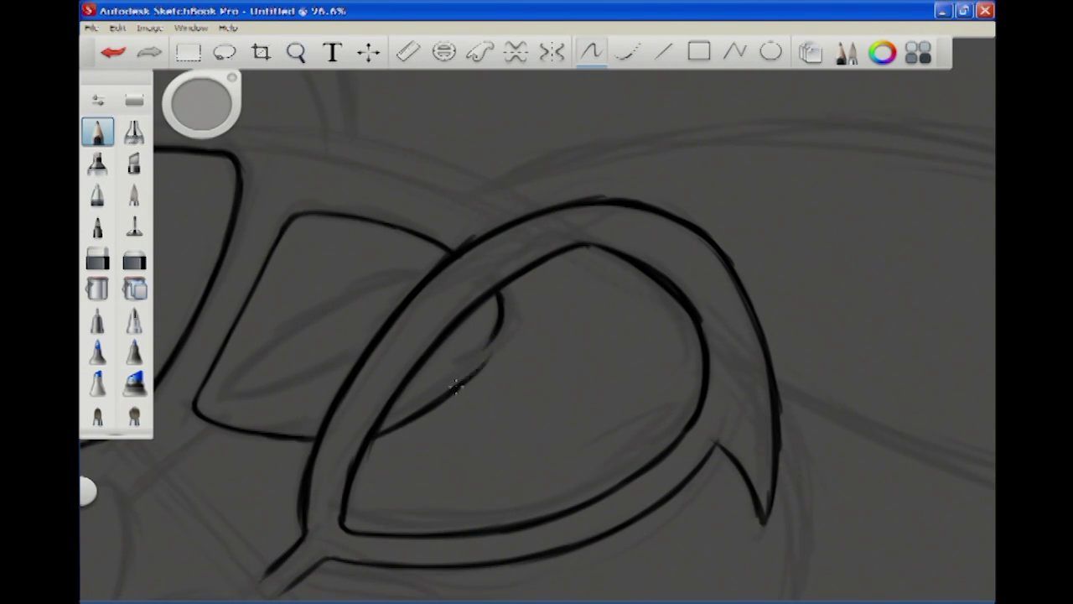
pyautogui.press('space')
pyautogui.moveTo(355, 387)
pyautogui.mouseDown()
pyautogui.moveTo(360, 408)
pyautogui.moveTo(479, 302)
pyautogui.moveTo(365, 377)
pyautogui.mouseUp()
pyautogui.moveTo(480, 309)
pyautogui.mouseDown()
pyautogui.moveTo(331, 459)
pyautogui.moveTo(319, 494)
pyautogui.moveTo(529, 388)
pyautogui.mouseUp()
pyautogui.press('e')
pyautogui.press('e')
# - Ink the right goggle's outer frame with its pointed upper corner, joining it to the bridge
pyautogui.press('space')
pyautogui.moveTo(306, 336); pyautogui.dragTo(347, 270)
pyautogui.moveTo(327, 347); pyautogui.dragTo(346, 295)
pyautogui.moveTo(310, 76); pyautogui.dragTo(335, 492)
pyautogui.moveTo(319, 209)
pyautogui.mouseDown()
pyautogui.moveTo(408, 162)
pyautogui.moveTo(277, 503)
pyautogui.moveTo(281, 545)
pyautogui.mouseUp()
pyautogui.press('space')
pyautogui.moveTo(479, 324); pyautogui.dragTo(522, 297)
pyautogui.moveTo(402, 183); pyautogui.dragTo(440, 272)
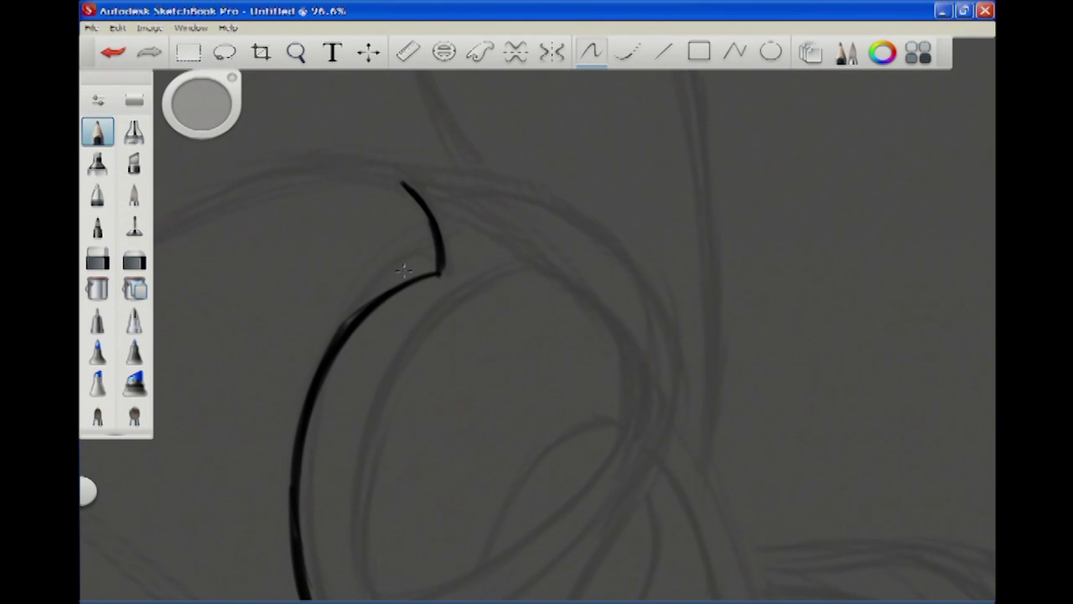
pyautogui.press('space')
pyautogui.moveTo(293, 352)
pyautogui.mouseDown()
pyautogui.moveTo(802, 210)
pyautogui.moveTo(723, 192)
pyautogui.moveTo(512, 201)
pyautogui.mouseUp()
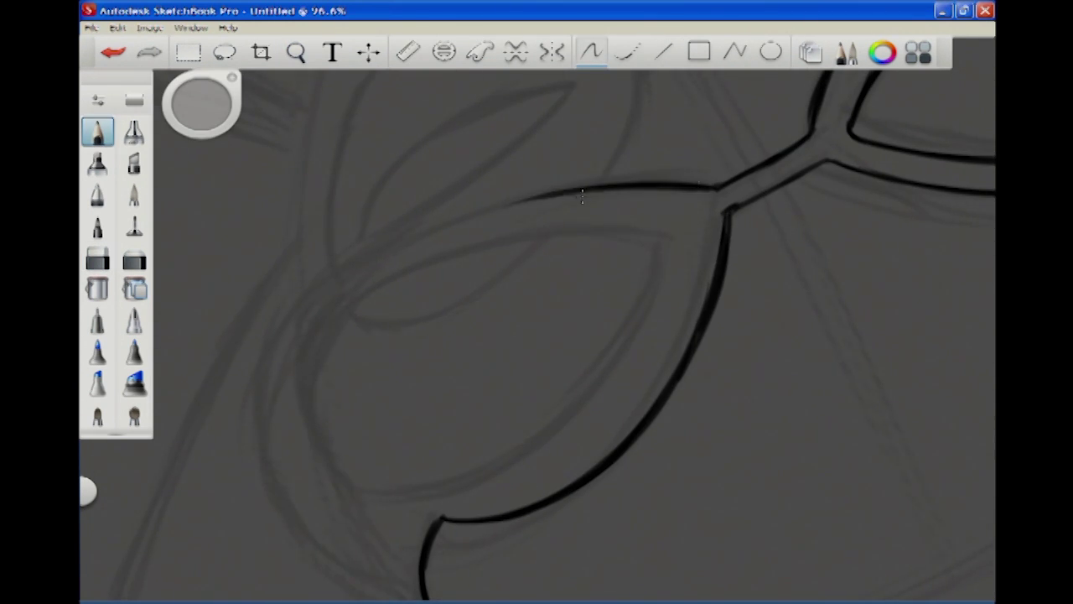
pyautogui.moveTo(276, 503)
pyautogui.mouseDown()
pyautogui.moveTo(346, 270)
pyautogui.moveTo(642, 187)
pyautogui.moveTo(666, 192)
pyautogui.mouseUp()
# - Ink the right goggle's inner lens edge and the eyelid arc seen through the lens
pyautogui.press('space')
pyautogui.moveTo(287, 462)
pyautogui.mouseDown()
pyautogui.moveTo(270, 304)
pyautogui.moveTo(296, 486)
pyautogui.mouseUp()
pyautogui.press('space')
pyautogui.moveTo(752, 338); pyautogui.dragTo(551, 414)
pyautogui.moveTo(370, 440)
pyautogui.mouseDown()
pyautogui.moveTo(525, 201)
pyautogui.moveTo(592, 179)
pyautogui.moveTo(708, 224)
pyautogui.moveTo(692, 344)
pyautogui.moveTo(474, 436)
pyautogui.moveTo(373, 445)
pyautogui.mouseUp()
pyautogui.moveTo(488, 432); pyautogui.dragTo(670, 340)
pyautogui.press('space')
pyautogui.moveTo(553, 436); pyautogui.dragTo(575, 424)
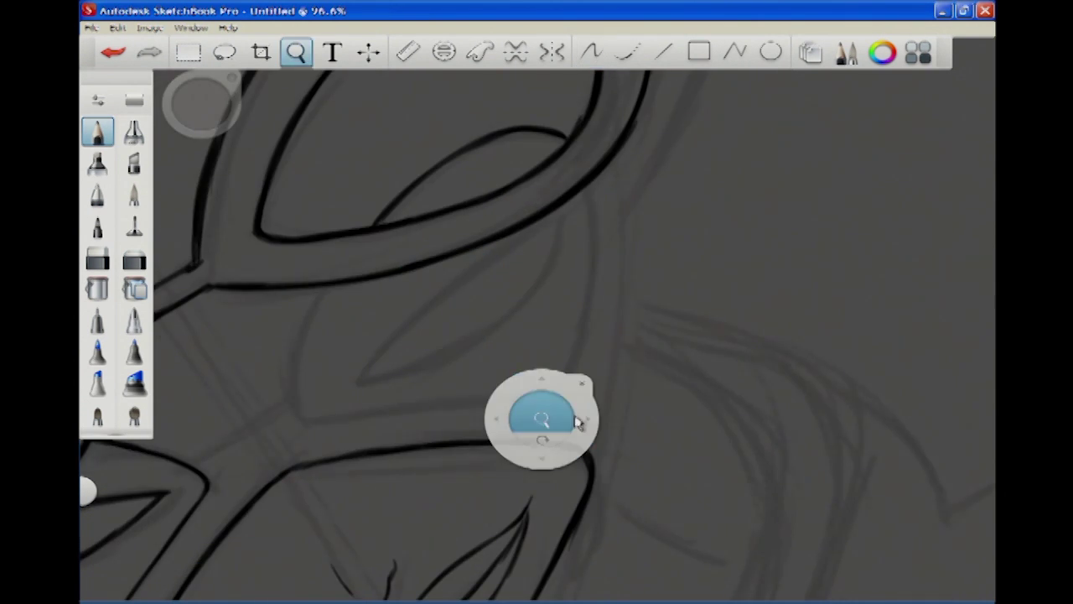
# - Ink the mask's right eye opening with its narrow eye, plus the right cheek edge beside it
pyautogui.moveTo(327, 286); pyautogui.dragTo(295, 419)
pyautogui.moveTo(590, 192)
pyautogui.mouseDown()
pyautogui.moveTo(552, 390)
pyautogui.moveTo(295, 410)
pyautogui.mouseUp()
pyautogui.moveTo(616, 167)
pyautogui.mouseDown()
pyautogui.moveTo(595, 475)
pyautogui.moveTo(330, 424)
pyautogui.moveTo(546, 431)
pyautogui.moveTo(555, 289)
pyautogui.moveTo(606, 232)
pyautogui.moveTo(688, 191)
pyautogui.mouseUp()
pyautogui.press('space')
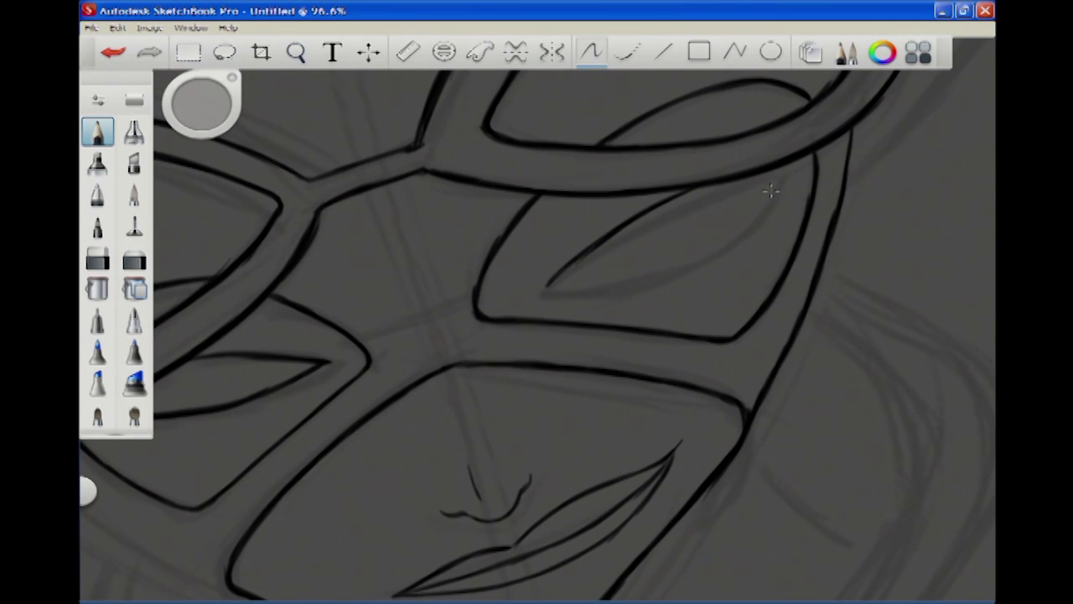
pyautogui.moveTo(548, 289); pyautogui.dragTo(719, 240)
# - Ink the left cheek edge from the goggle frame down to the mouth opening, erasing excess line
pyautogui.press('space')
pyautogui.moveTo(309, 82)
pyautogui.mouseDown()
pyautogui.moveTo(336, 531)
pyautogui.moveTo(495, 347)
pyautogui.moveTo(469, 352)
pyautogui.mouseUp()
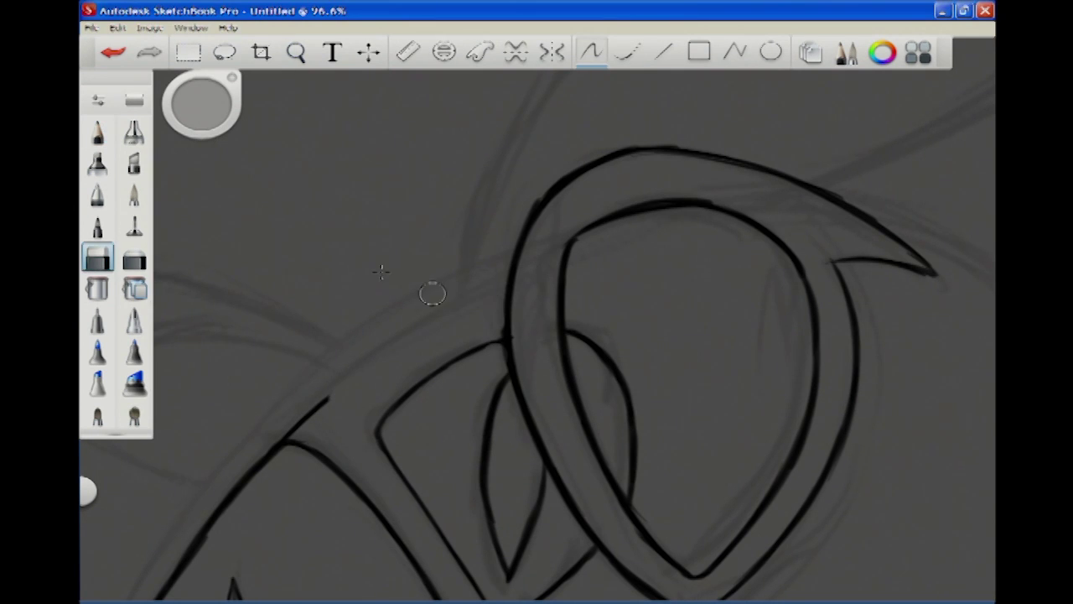
pyautogui.press('space')
pyautogui.moveTo(624, 440); pyautogui.dragTo(665, 481)
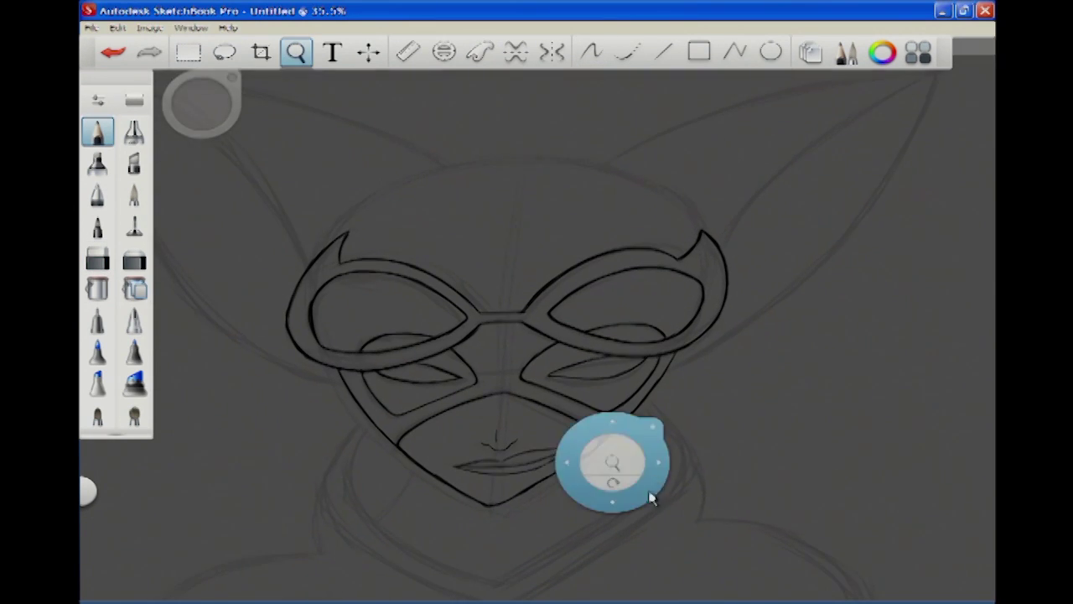
# - Redraw the jawline between the mouth opening's corner and the chin
pyautogui.press('space')
pyautogui.moveTo(495, 471); pyautogui.dragTo(526, 423)
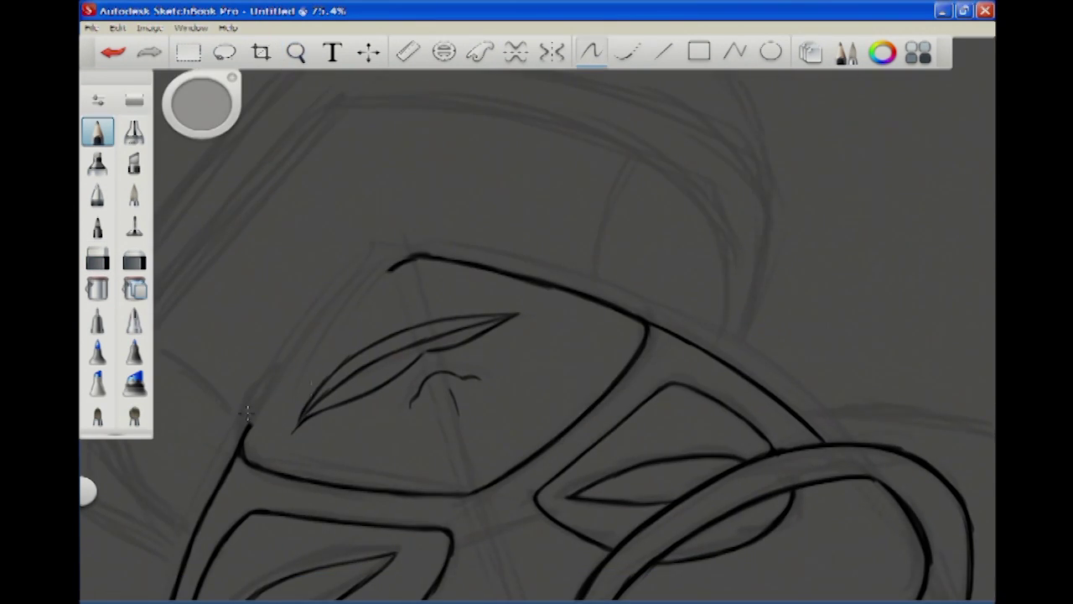
pyautogui.moveTo(251, 434)
pyautogui.mouseDown()
pyautogui.moveTo(405, 259)
pyautogui.moveTo(383, 268)
pyautogui.mouseUp()
pyautogui.press('space')
pyautogui.moveTo(288, 251); pyautogui.dragTo(646, 352)
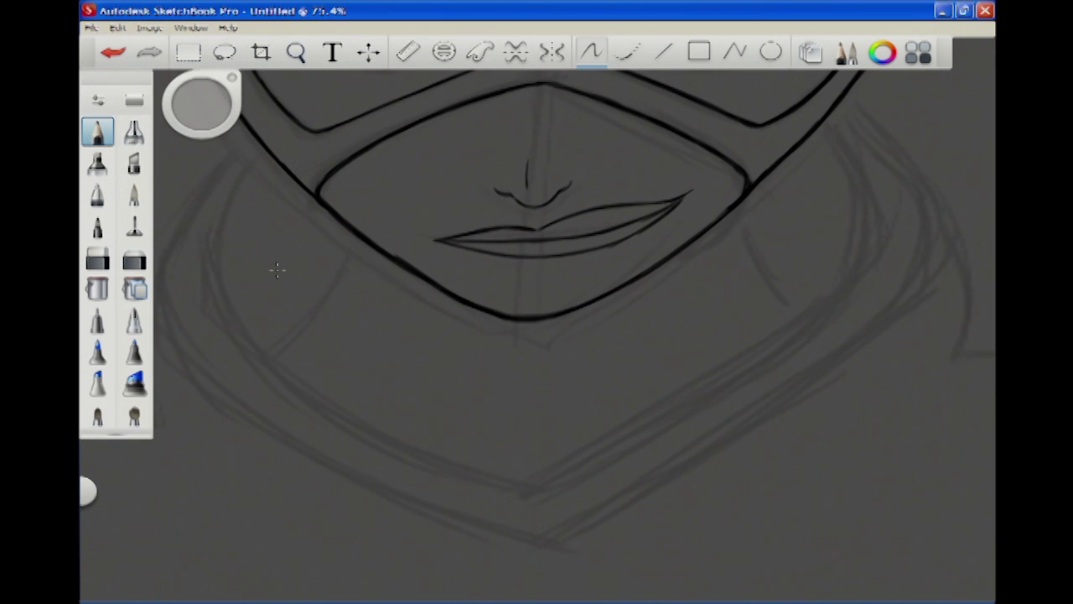
# - Ink the neck lines below the jaw and the V-shaped collar's inner and outer edges
pyautogui.moveTo(747, 195); pyautogui.dragTo(793, 303)
pyautogui.moveTo(252, 164)
pyautogui.mouseDown()
pyautogui.moveTo(233, 331)
pyautogui.moveTo(539, 486)
pyautogui.mouseUp()
pyautogui.press('space')
pyautogui.moveTo(352, 242); pyautogui.dragTo(383, 223)
pyautogui.moveTo(283, 124)
pyautogui.mouseDown()
pyautogui.moveTo(197, 266)
pyautogui.moveTo(287, 402)
pyautogui.moveTo(391, 455)
pyautogui.moveTo(578, 517)
pyautogui.mouseUp()
pyautogui.press('space')
pyautogui.moveTo(584, 419); pyautogui.dragTo(325, 485)
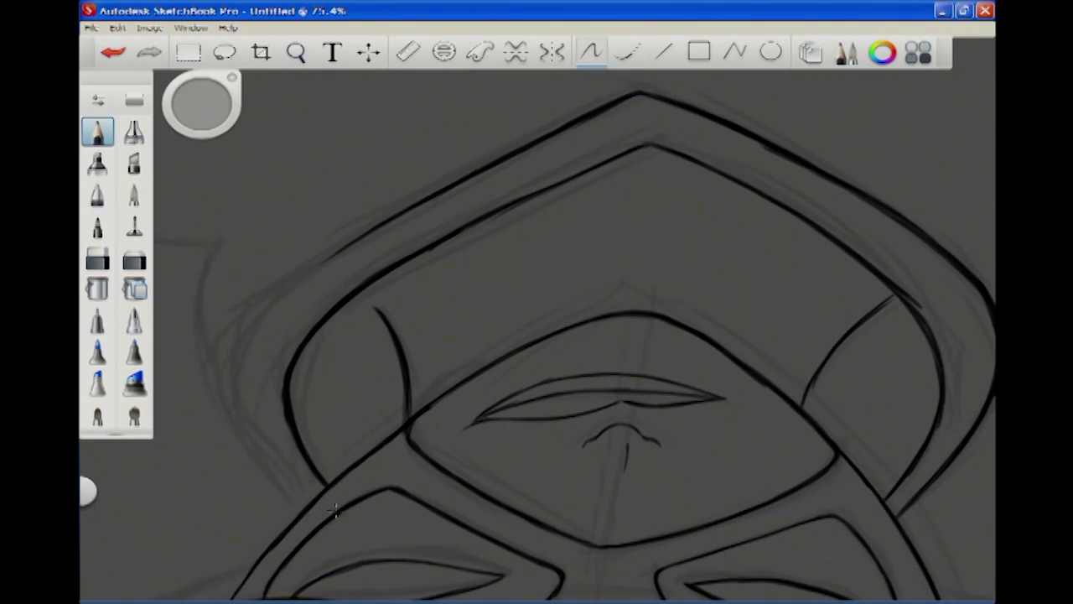
pyautogui.moveTo(290, 321); pyautogui.dragTo(570, 486)
# - Ink both cat ears with their inner fold lines and the head line between them, cleaning up overlapping ends
pyautogui.click(569, 482)
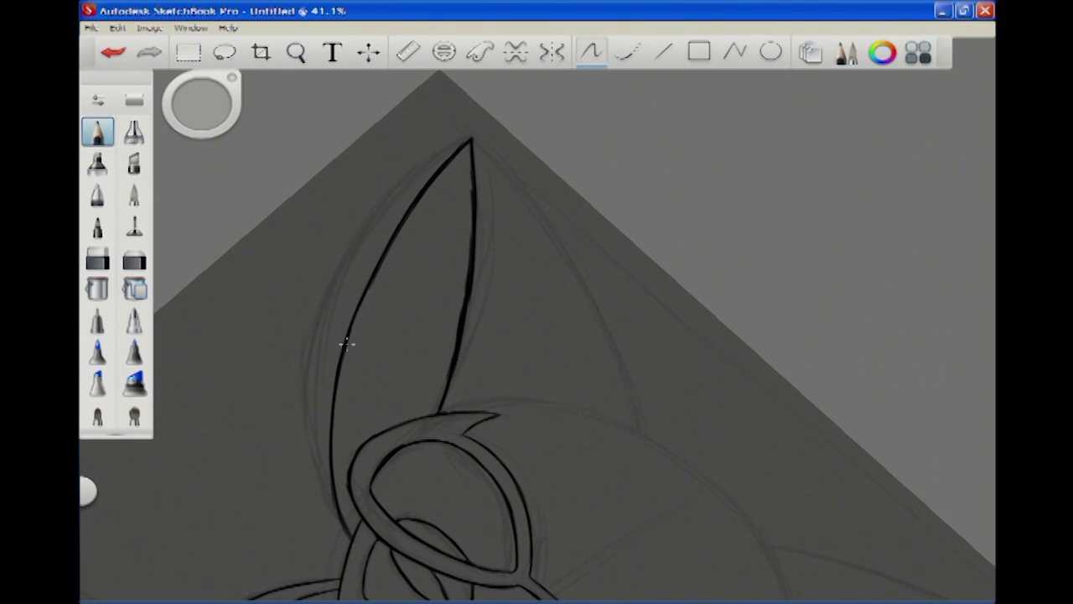
pyautogui.moveTo(356, 541); pyautogui.dragTo(204, 480)
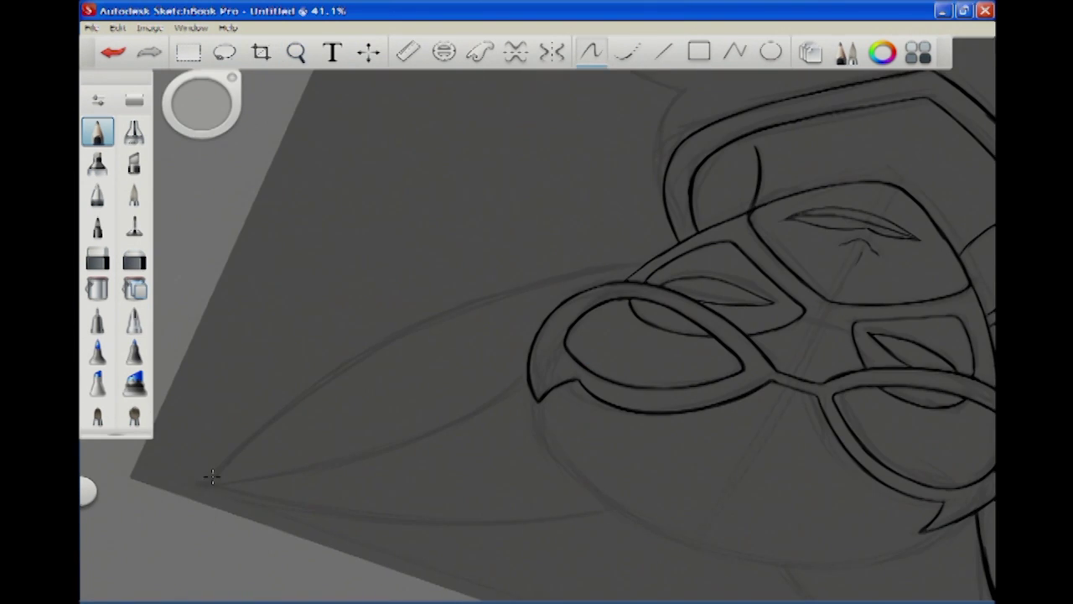
pyautogui.moveTo(296, 52); pyautogui.dragTo(485, 142)
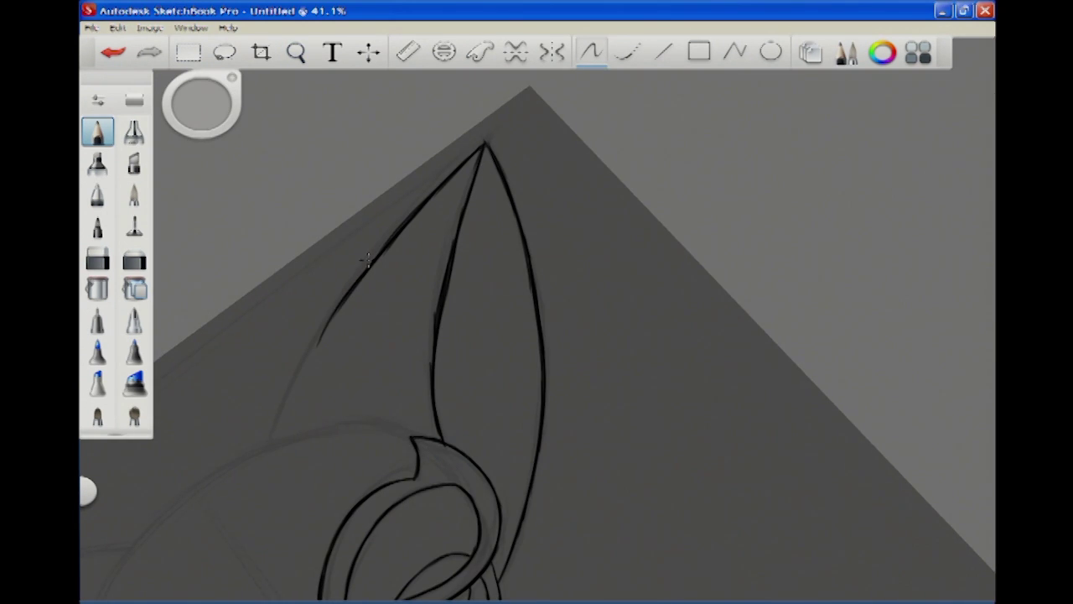
pyautogui.moveTo(284, 127); pyautogui.dragTo(201, 461)
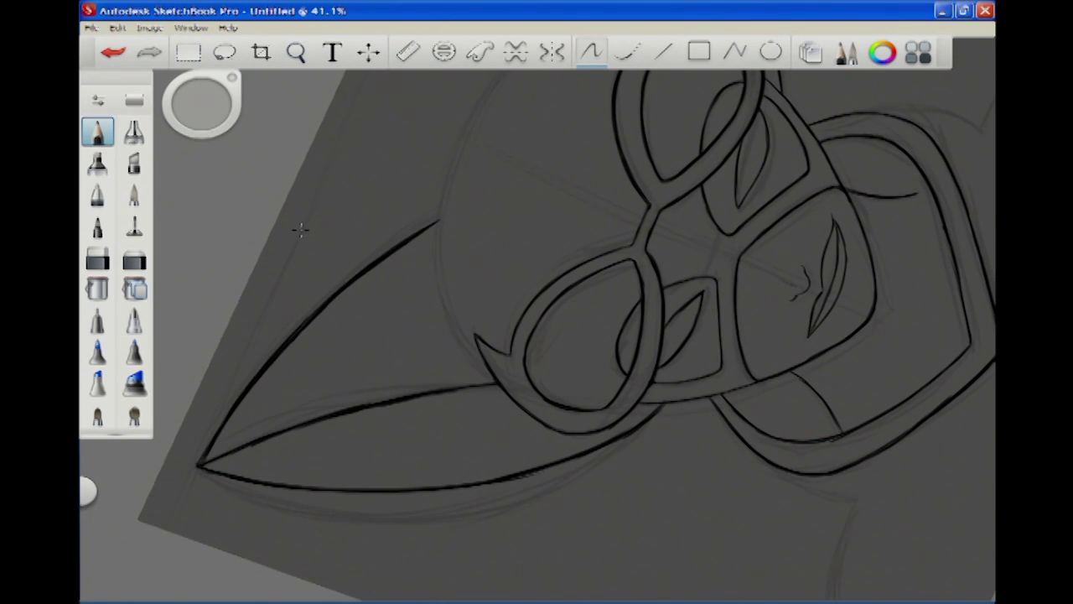
pyautogui.moveTo(300, 228); pyautogui.dragTo(327, 350)
pyautogui.press('e')
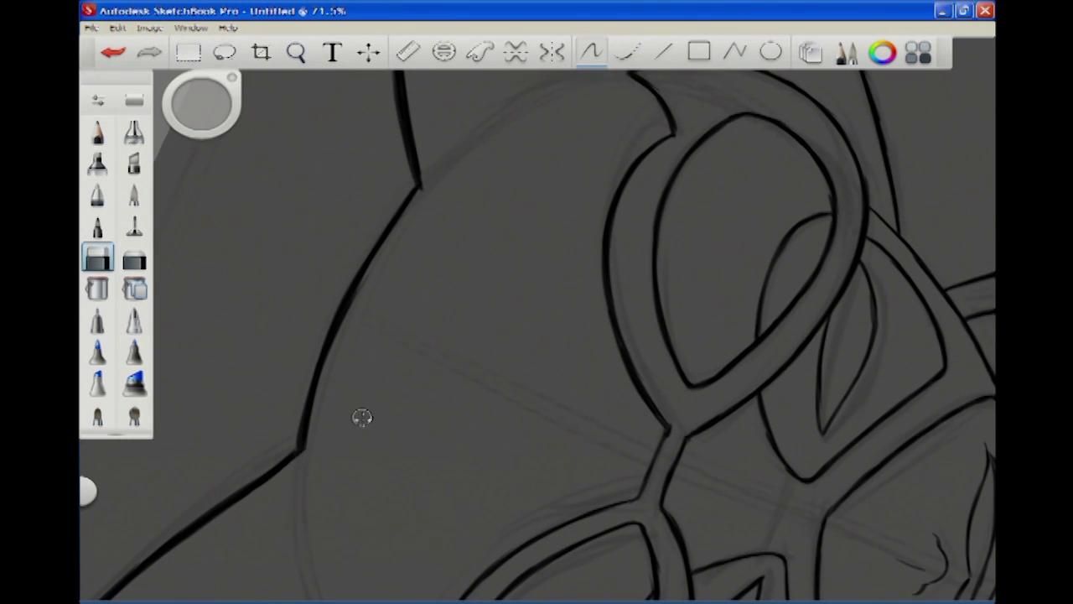
# - Ink the left neck edge below the collar and the rounded left shoulder outline down to the canvas edge
pyautogui.press('Home')
pyautogui.press('space')
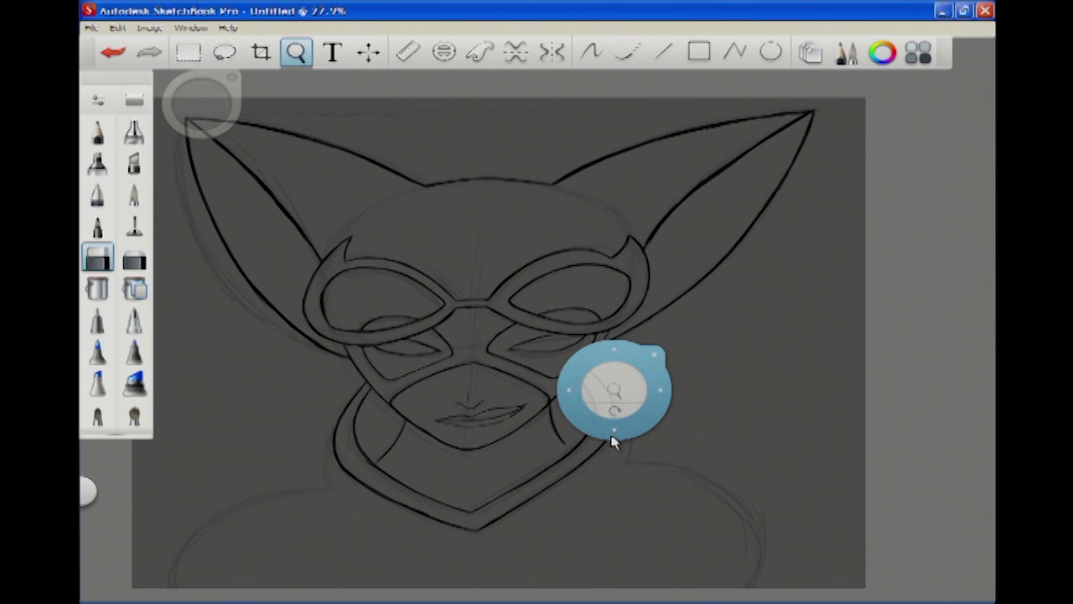
pyautogui.moveTo(471, 551); pyautogui.dragTo(593, 402)
pyautogui.press('e')
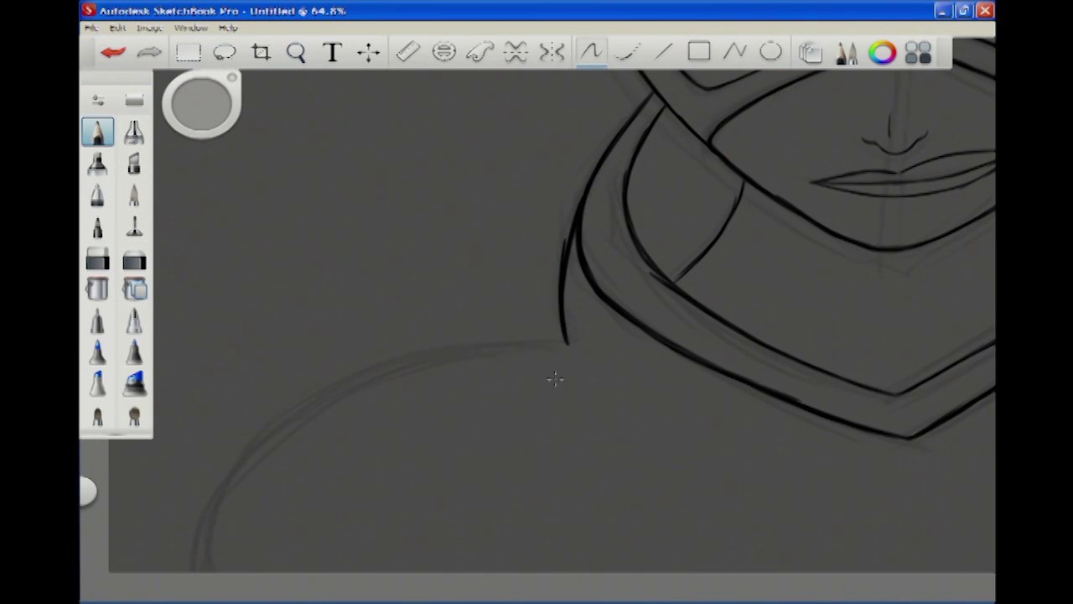
pyautogui.moveTo(512, 345); pyautogui.dragTo(213, 545)
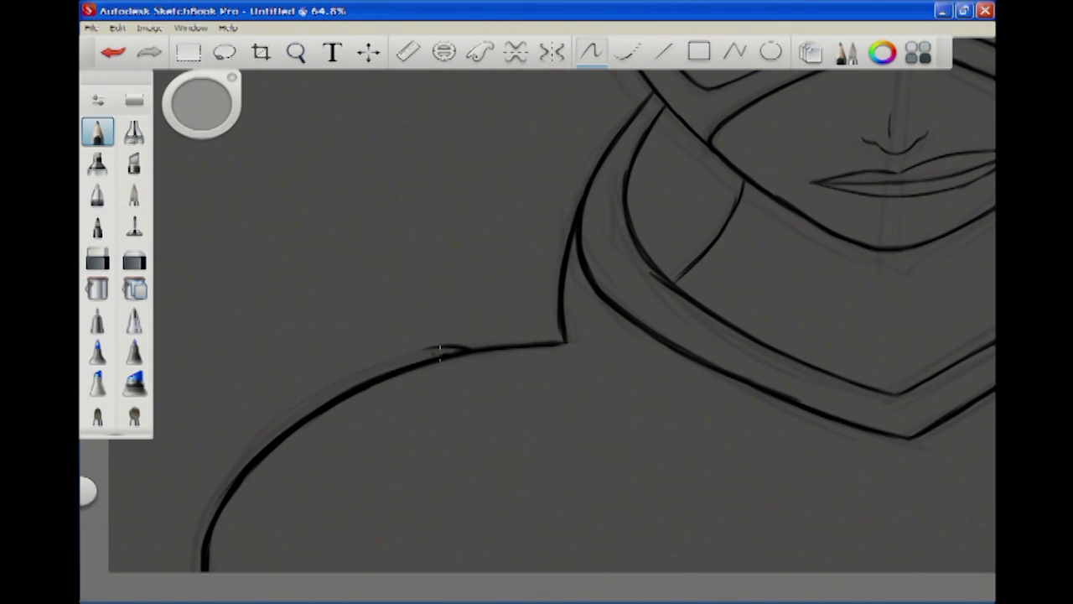
# - Ink the curved strap over the left shoulder and erase the shoulder line overlapping it
pyautogui.moveTo(441, 351); pyautogui.dragTo(402, 436)
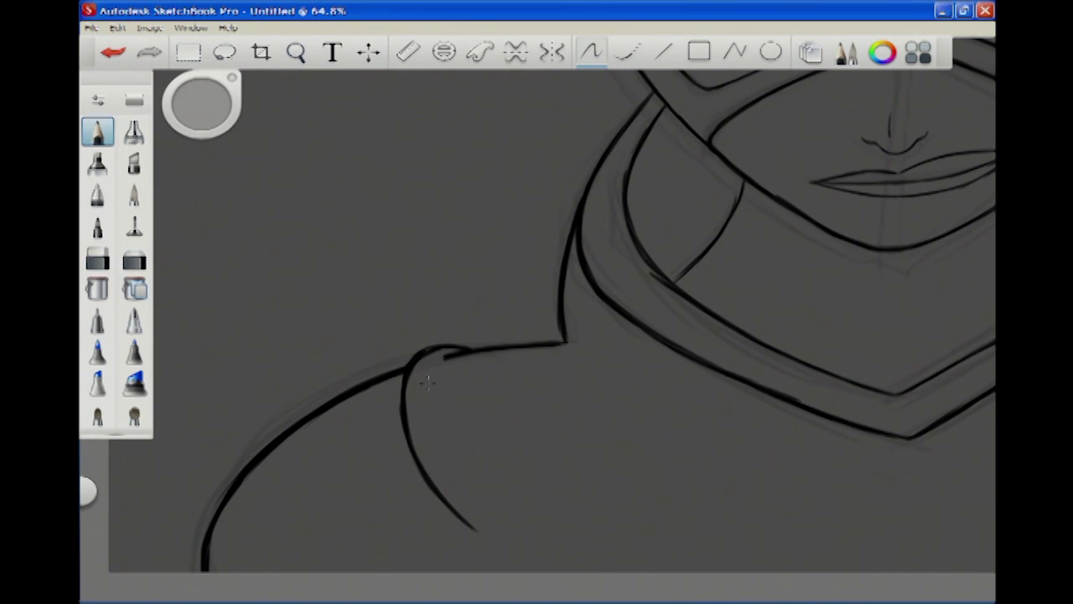
pyautogui.moveTo(543, 419)
pyautogui.mouseDown()
pyautogui.moveTo(680, 457)
pyautogui.moveTo(517, 197)
pyautogui.mouseUp()
pyautogui.press('e')
pyautogui.press('e')
pyautogui.moveTo(503, 310); pyautogui.dragTo(531, 343)
# - Ink the right shoulder outline from the base of the neck, erasing and smoothing the rough stretches
pyautogui.moveTo(330, 477)
pyautogui.mouseDown()
pyautogui.moveTo(315, 356)
pyautogui.moveTo(511, 156)
pyautogui.mouseUp()
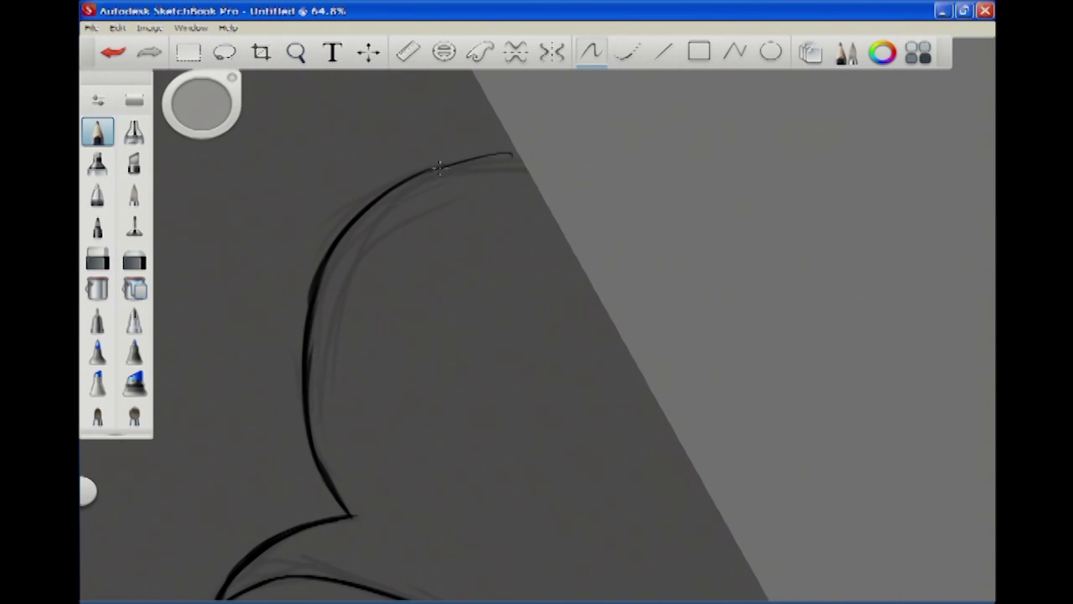
pyautogui.moveTo(304, 394); pyautogui.dragTo(346, 513)
pyautogui.press('e')
pyautogui.moveTo(411, 176); pyautogui.dragTo(306, 330)
pyautogui.press('e')
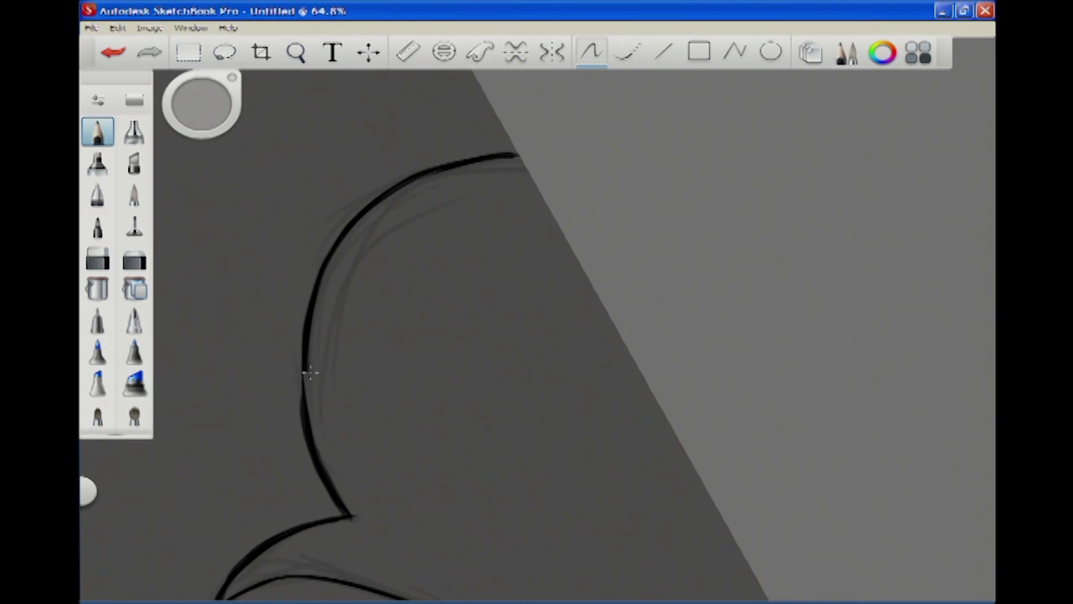
# - Ink the long first edge of the right shoulder strap, looping it over the shoulder line
pyautogui.moveTo(427, 170)
pyautogui.mouseDown()
pyautogui.moveTo(550, 436)
pyautogui.moveTo(972, 479)
pyautogui.moveTo(478, 405)
pyautogui.moveTo(461, 228)
pyautogui.moveTo(321, 547)
pyautogui.mouseUp()
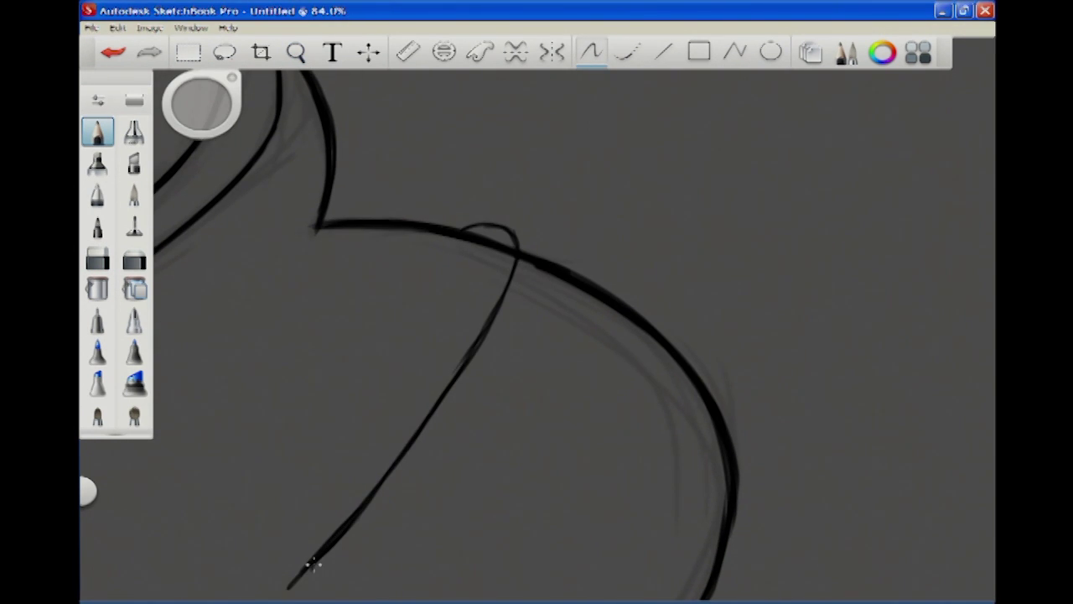
pyautogui.press('e')
pyautogui.moveTo(498, 240)
pyautogui.mouseDown()
pyautogui.moveTo(511, 251)
pyautogui.moveTo(511, 455)
pyautogui.moveTo(575, 419)
pyautogui.mouseUp()
pyautogui.press('e')
# - Ink the second edge of the right shoulder strap tapering to a point, and erase the excess lines around it
pyautogui.moveTo(357, 213); pyautogui.dragTo(221, 453)
pyautogui.press('e')
pyautogui.moveTo(444, 102)
pyautogui.mouseDown()
pyautogui.moveTo(326, 270)
pyautogui.moveTo(379, 183)
pyautogui.mouseUp()
pyautogui.press('e')
pyautogui.moveTo(193, 448); pyautogui.dragTo(183, 503)
pyautogui.press('e')
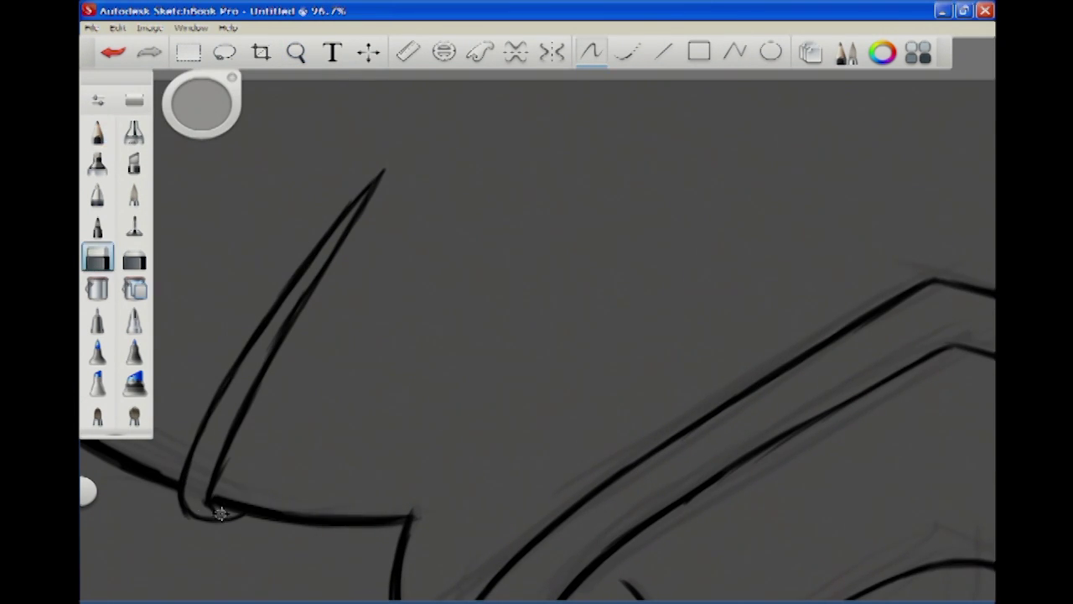
# - Erase the right goggle's pointed outer tip and redraw it where the frame meets the ear
pyautogui.moveTo(396, 502)
pyautogui.mouseDown()
pyautogui.moveTo(757, 201)
pyautogui.moveTo(565, 487)
pyautogui.moveTo(568, 469)
pyautogui.moveTo(685, 439)
pyautogui.mouseUp()
pyautogui.moveTo(360, 369); pyautogui.dragTo(428, 273)
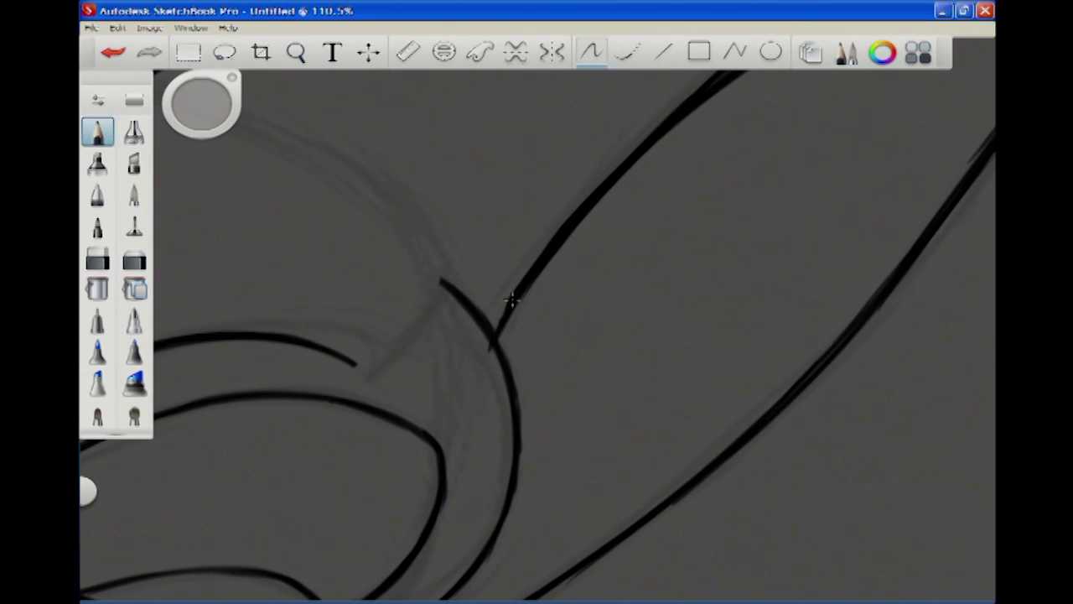
pyautogui.click(98, 131)
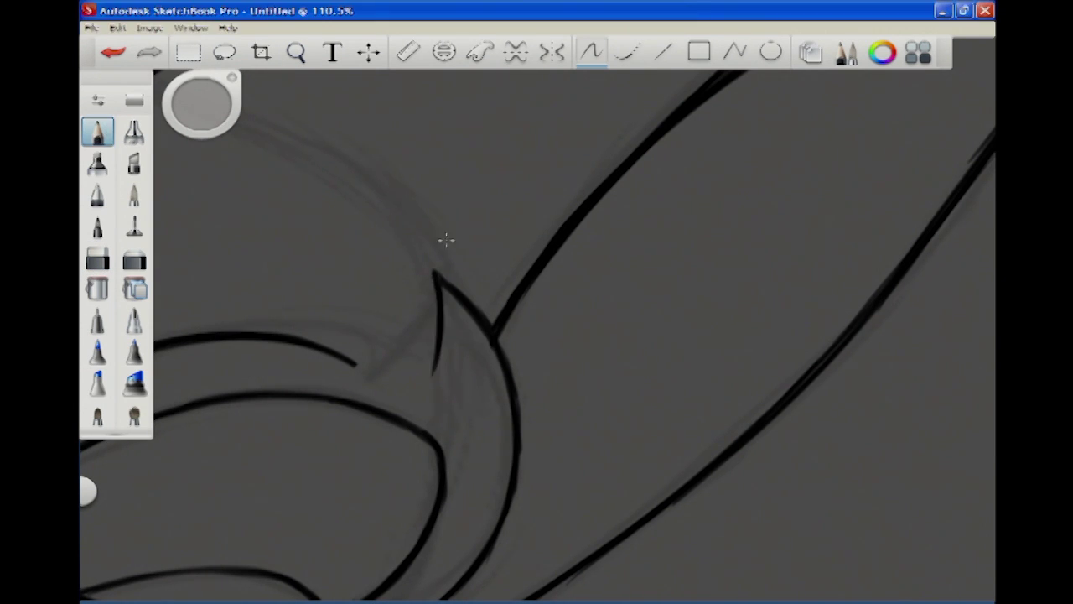
pyautogui.moveTo(445, 241); pyautogui.dragTo(422, 371)
pyautogui.moveTo(483, 327); pyautogui.dragTo(642, 344)
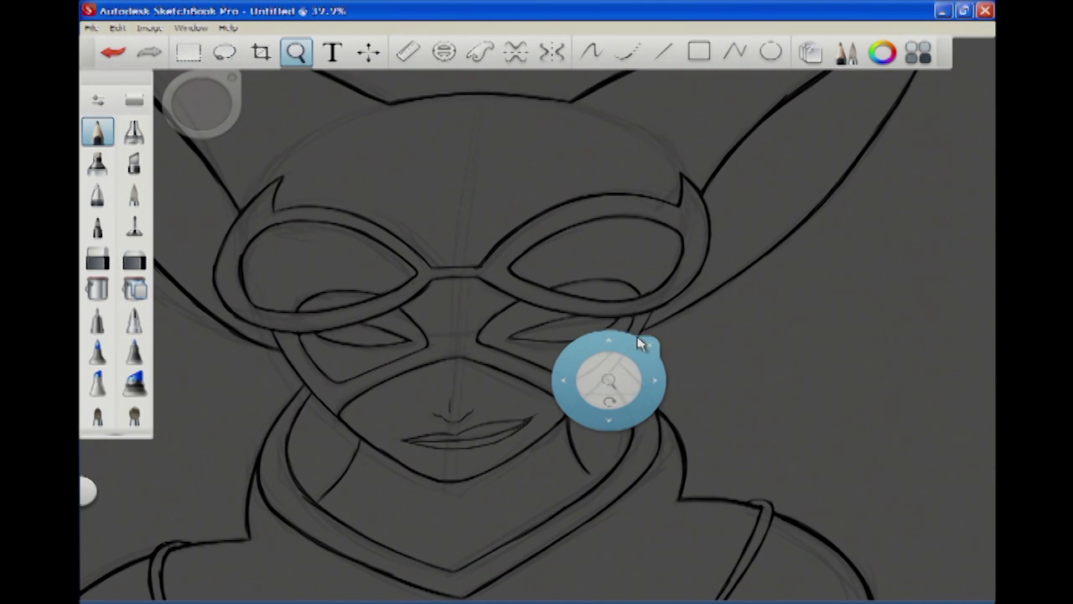
# - Show the layer list and hide the rough sketch on Layer 01 so only the line art remains
pyautogui.doubleClick(641, 344)
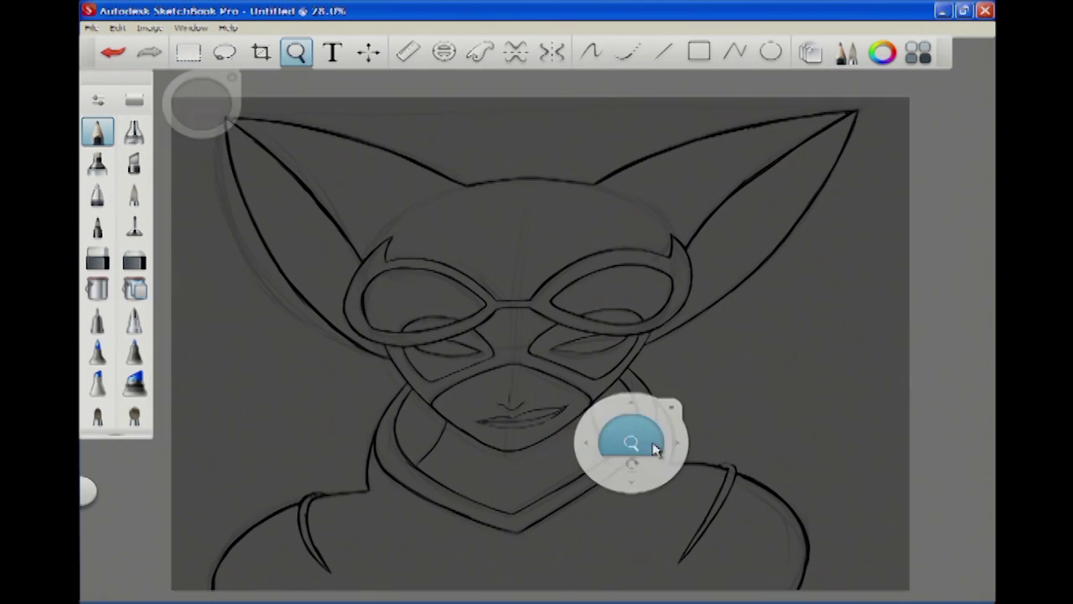
pyautogui.hotkey('ctrl', 'l')
pyautogui.press('space')
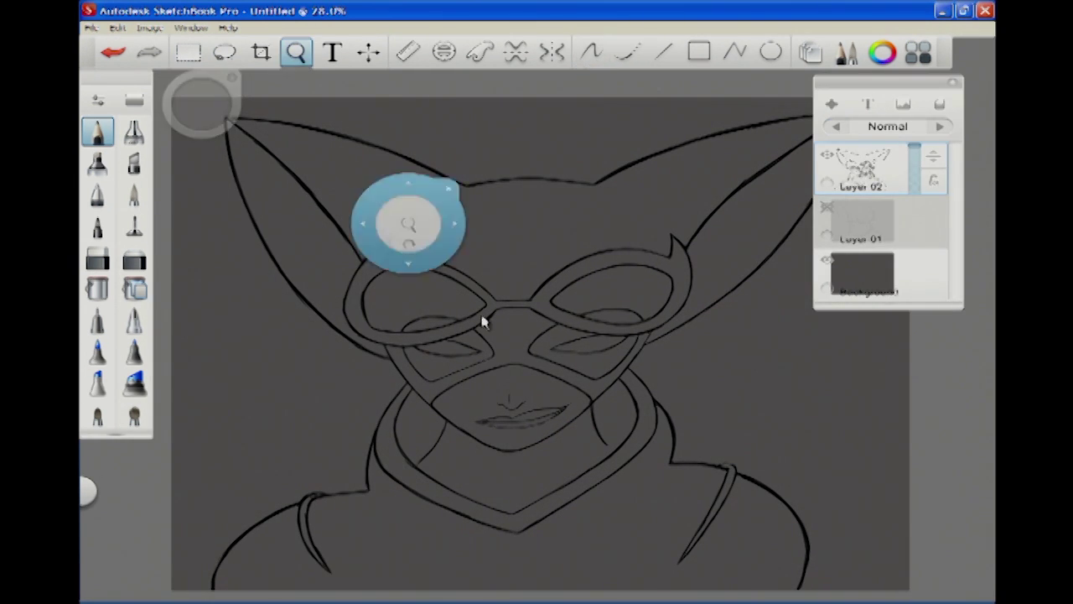
# - Erase the lower part of the right shoulder strap and redraw it with a stronger curve ending in a point
pyautogui.moveTo(481, 318); pyautogui.dragTo(403, 545)
pyautogui.press('space')
pyautogui.moveTo(507, 459); pyautogui.dragTo(395, 120)
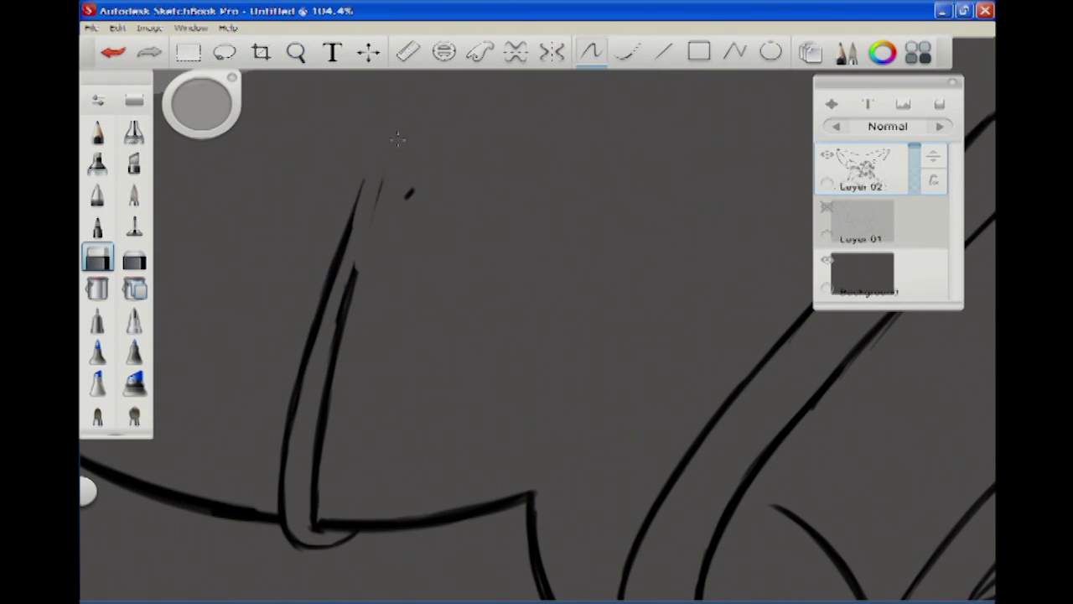
pyautogui.moveTo(328, 306); pyautogui.dragTo(315, 499)
pyautogui.press('space')
pyautogui.moveTo(537, 319)
pyautogui.mouseDown()
pyautogui.moveTo(709, 561)
pyautogui.moveTo(625, 472)
pyautogui.moveTo(698, 359)
pyautogui.moveTo(713, 134)
pyautogui.moveTo(447, 450)
pyautogui.moveTo(303, 449)
pyautogui.mouseUp()
pyautogui.press('space')
pyautogui.moveTo(287, 489)
pyautogui.mouseDown()
pyautogui.moveTo(367, 376)
pyautogui.moveTo(474, 300)
pyautogui.mouseUp()
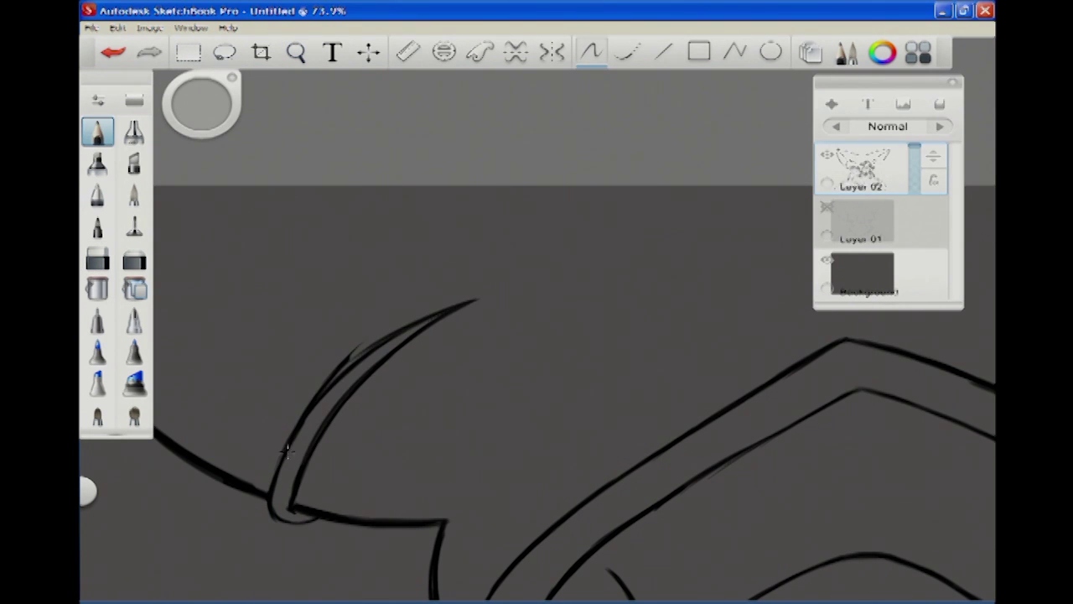
# - Ink the right eye's iris, pupil arc and small round highlight below the goggle frame
pyautogui.press('space')
pyautogui.moveTo(366, 328)
pyautogui.mouseDown()
pyautogui.moveTo(661, 522)
pyautogui.moveTo(579, 503)
pyautogui.mouseUp()
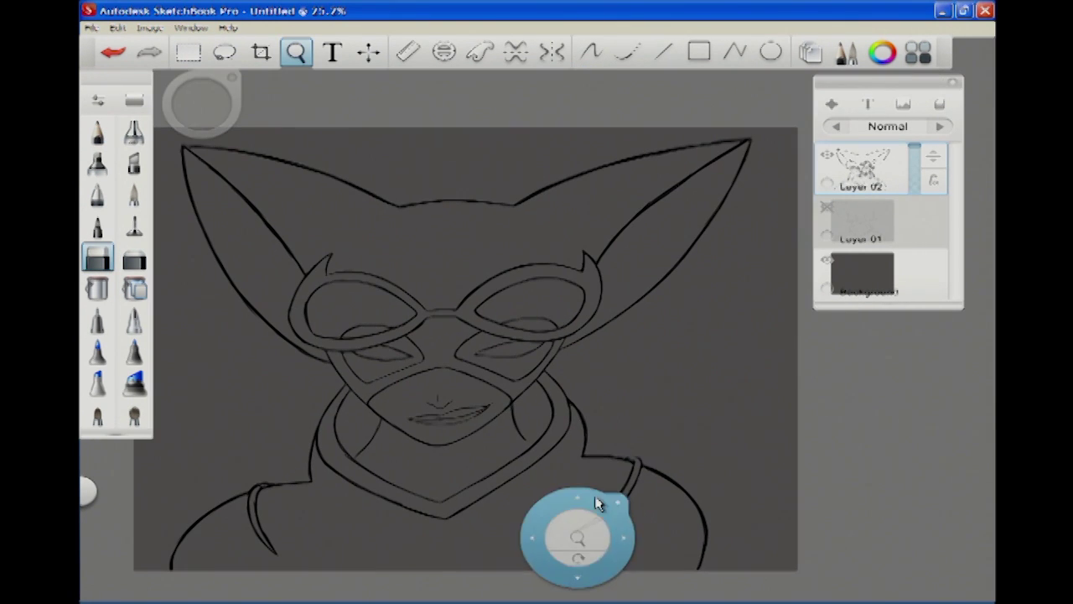
pyautogui.press('space')
pyautogui.moveTo(670, 498); pyautogui.dragTo(552, 467)
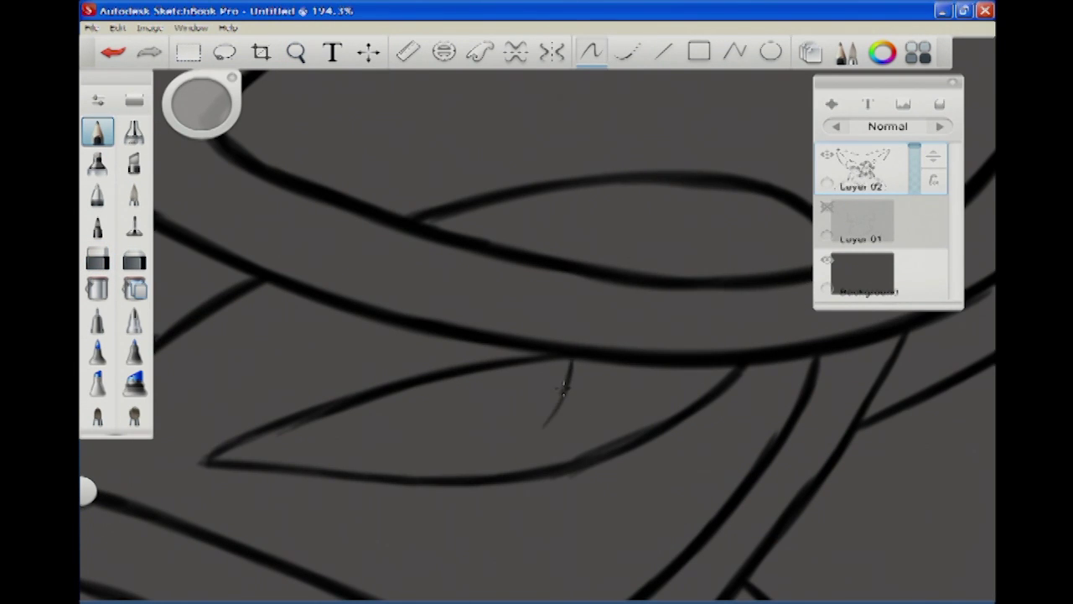
pyautogui.moveTo(489, 445)
pyautogui.mouseDown()
pyautogui.moveTo(536, 316)
pyautogui.moveTo(405, 446)
pyautogui.mouseUp()
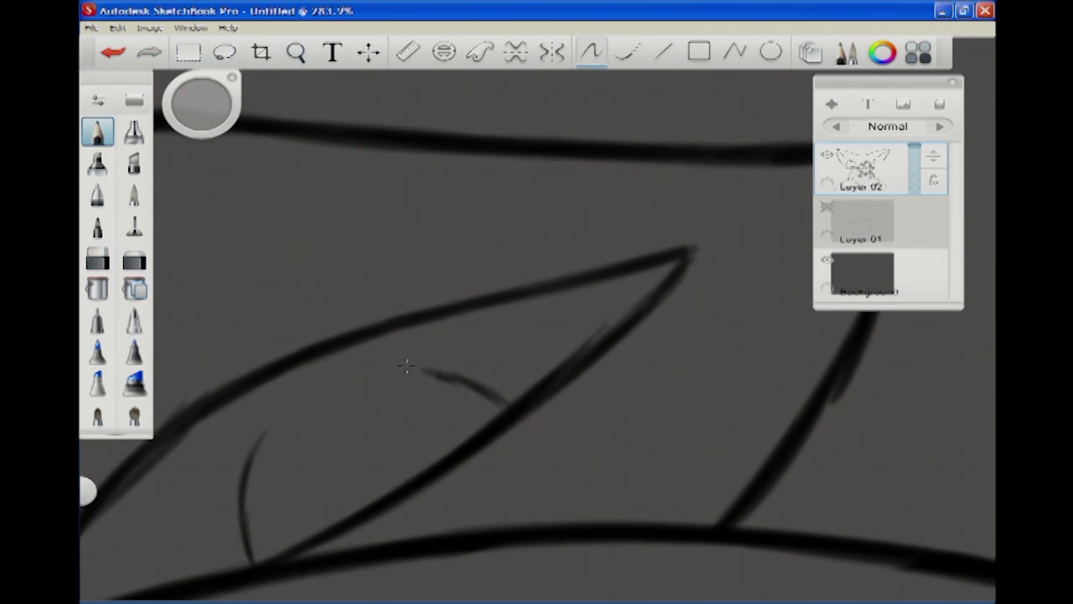
pyautogui.moveTo(430, 373); pyautogui.dragTo(245, 524)
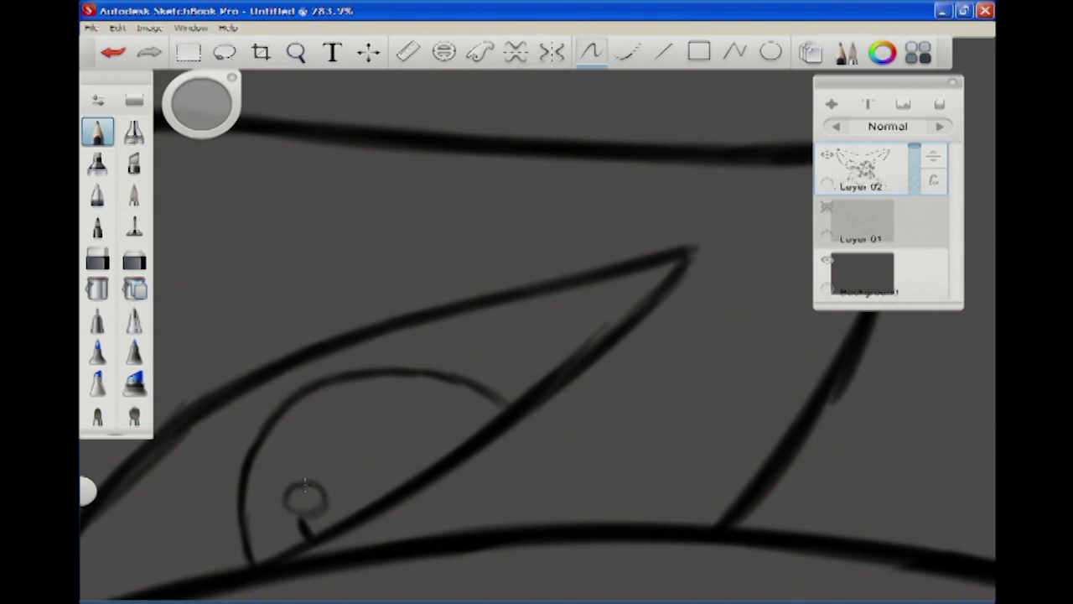
pyautogui.moveTo(304, 482); pyautogui.dragTo(315, 450)
pyautogui.moveTo(458, 441); pyautogui.dragTo(356, 430)
# - Ink the left eye's iris and pupil details below the goggle frame
pyautogui.click(296, 52)
pyautogui.moveTo(407, 459); pyautogui.dragTo(581, 376)
pyautogui.moveTo(359, 322); pyautogui.dragTo(347, 384)
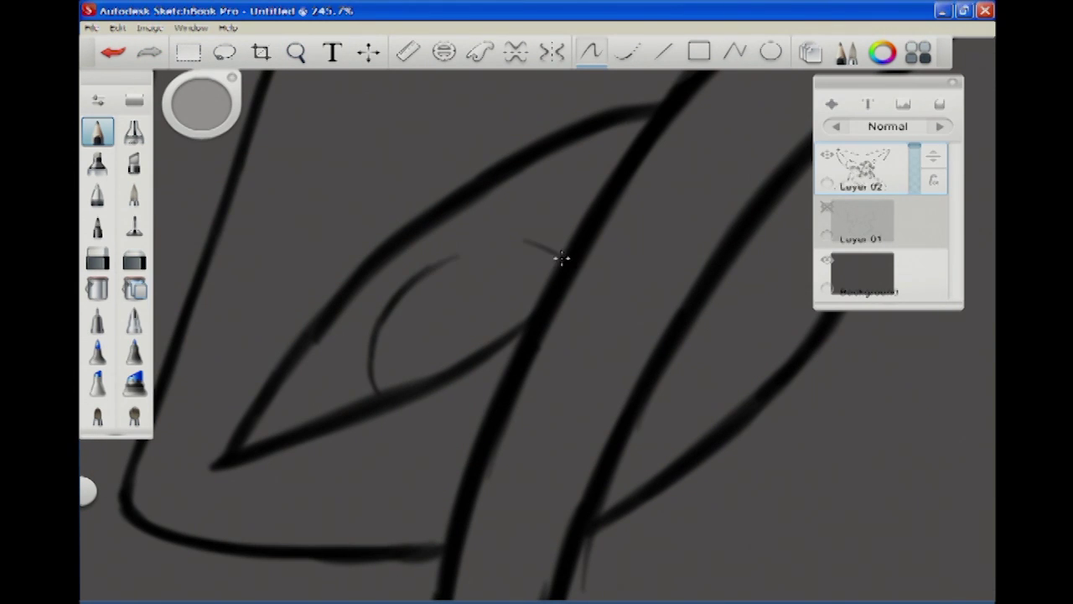
pyautogui.moveTo(561, 258); pyautogui.dragTo(373, 382)
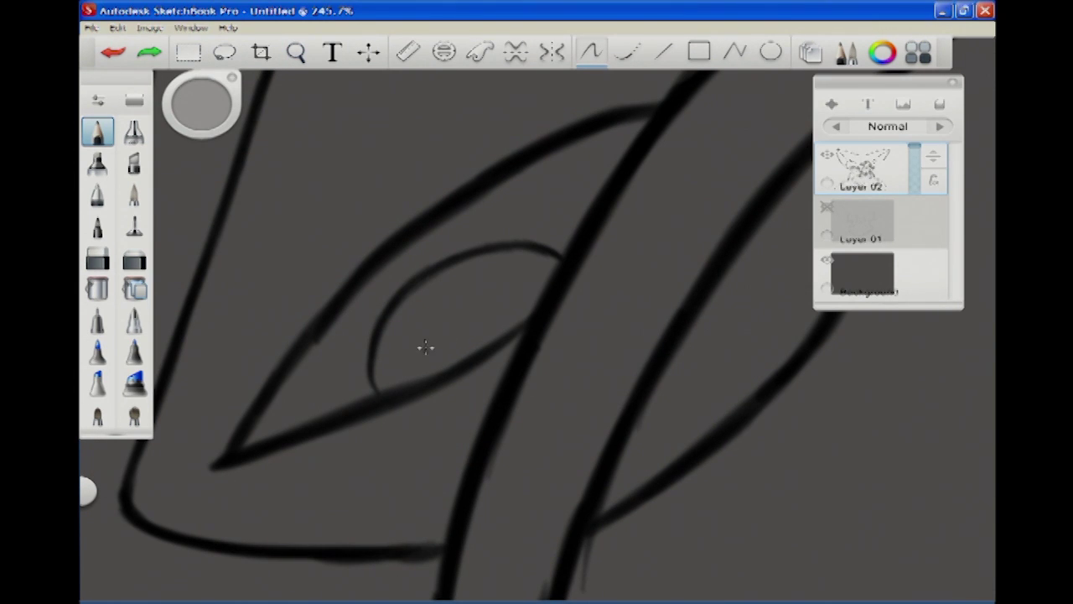
pyautogui.moveTo(435, 335)
pyautogui.mouseDown()
pyautogui.moveTo(738, 411)
pyautogui.moveTo(606, 537)
pyautogui.moveTo(554, 570)
pyautogui.moveTo(485, 400)
pyautogui.mouseUp()
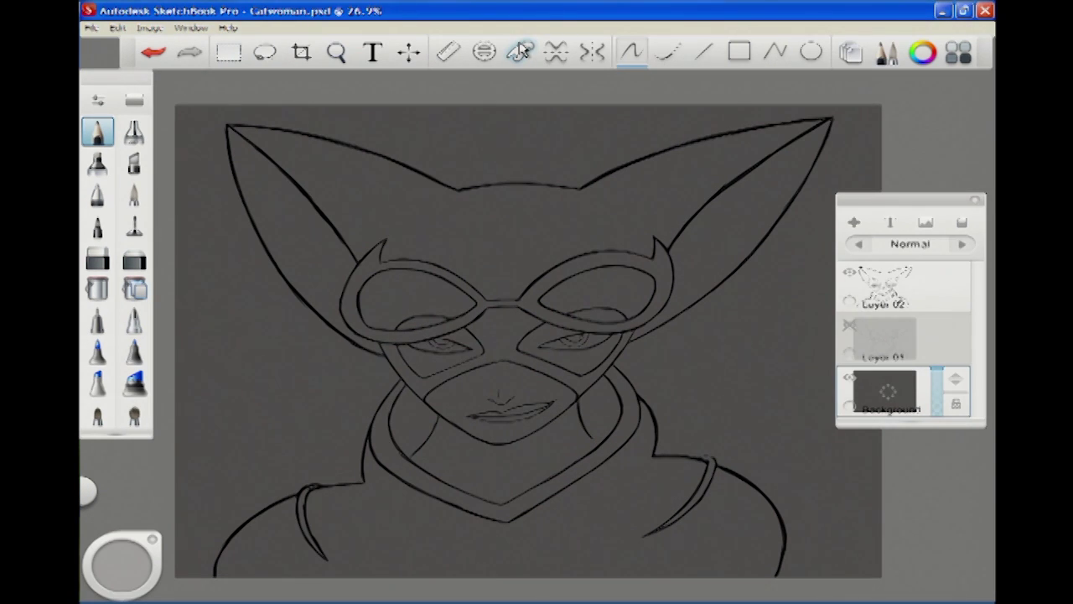
# - Draw a thick tapered right eyebrow on a new layer below the line art and erase the part crossing the goggle frame
pyautogui.click(889, 285)
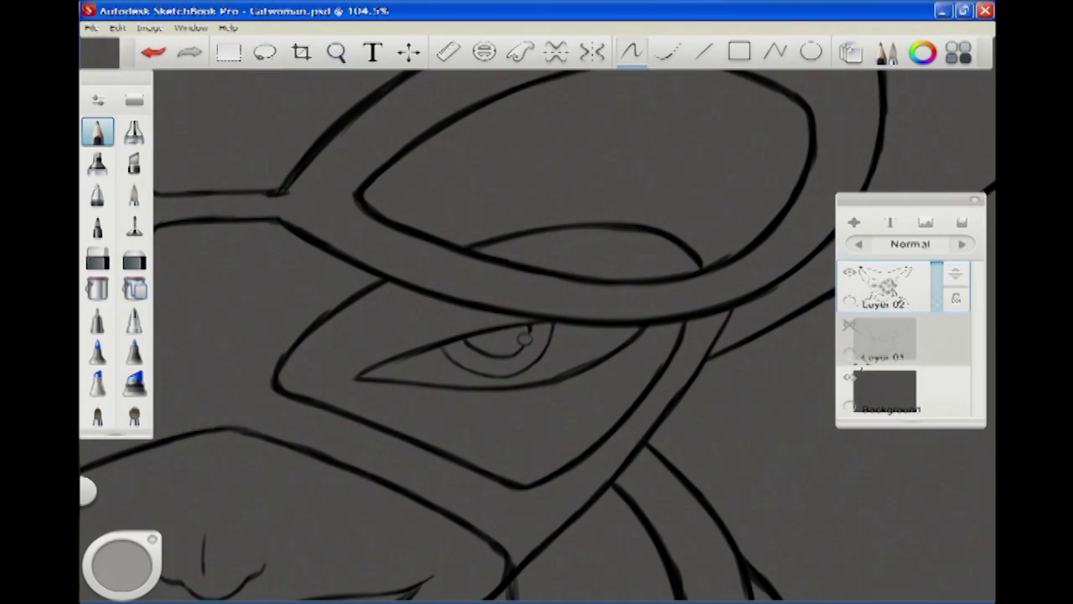
pyautogui.moveTo(312, 352)
pyautogui.mouseDown()
pyautogui.moveTo(420, 311)
pyautogui.moveTo(369, 315)
pyautogui.moveTo(635, 265)
pyautogui.mouseUp()
pyautogui.press('e')
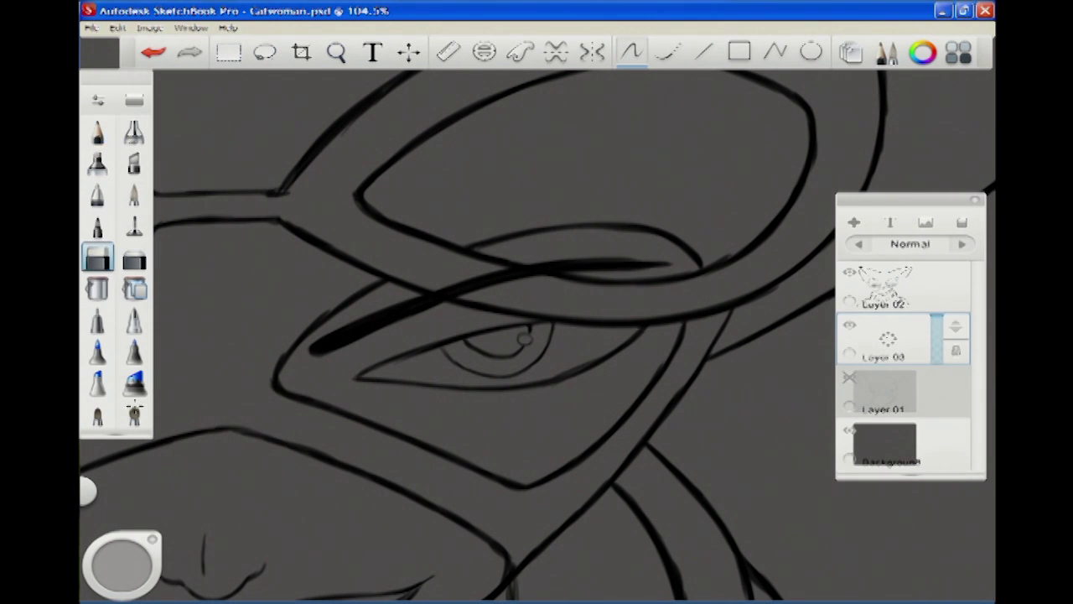
# - Draw a matching thick left eyebrow on the same layer and erase it where it crosses the goggle frame
pyautogui.press('p')
pyautogui.moveTo(321, 167); pyautogui.dragTo(670, 347)
pyautogui.moveTo(526, 298)
pyautogui.mouseDown()
pyautogui.moveTo(277, 356)
pyautogui.moveTo(410, 306)
pyautogui.mouseUp()
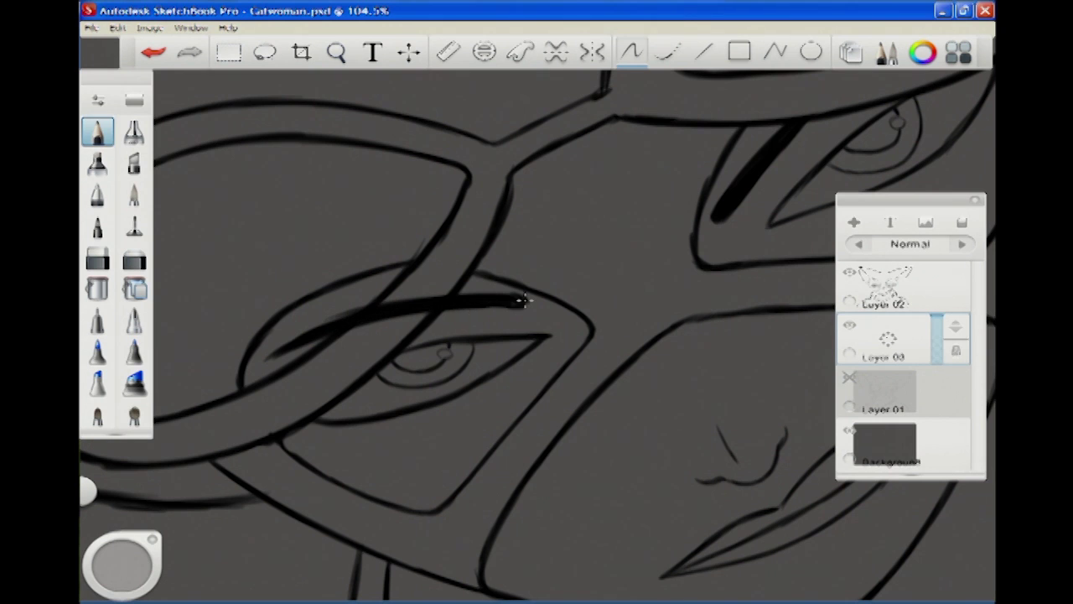
pyautogui.press('e')
# - Merge the line art layer with the eyebrow layer and add a new empty layer beneath it for colour
pyautogui.press('Up')
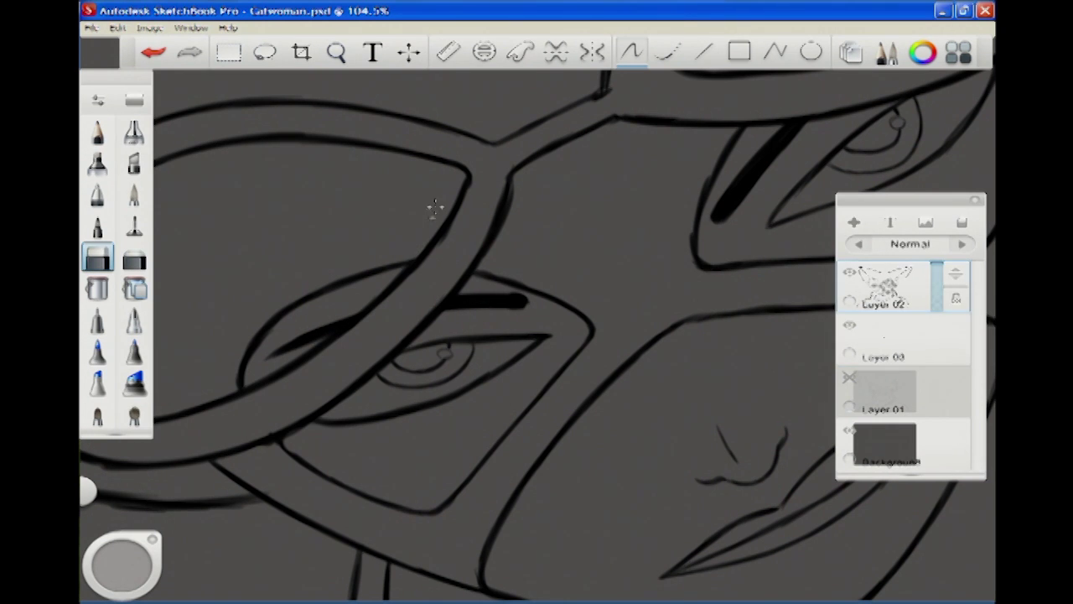
pyautogui.moveTo(886, 285); pyautogui.dragTo(886, 315)
pyautogui.press('Home')
pyautogui.click(853, 222)
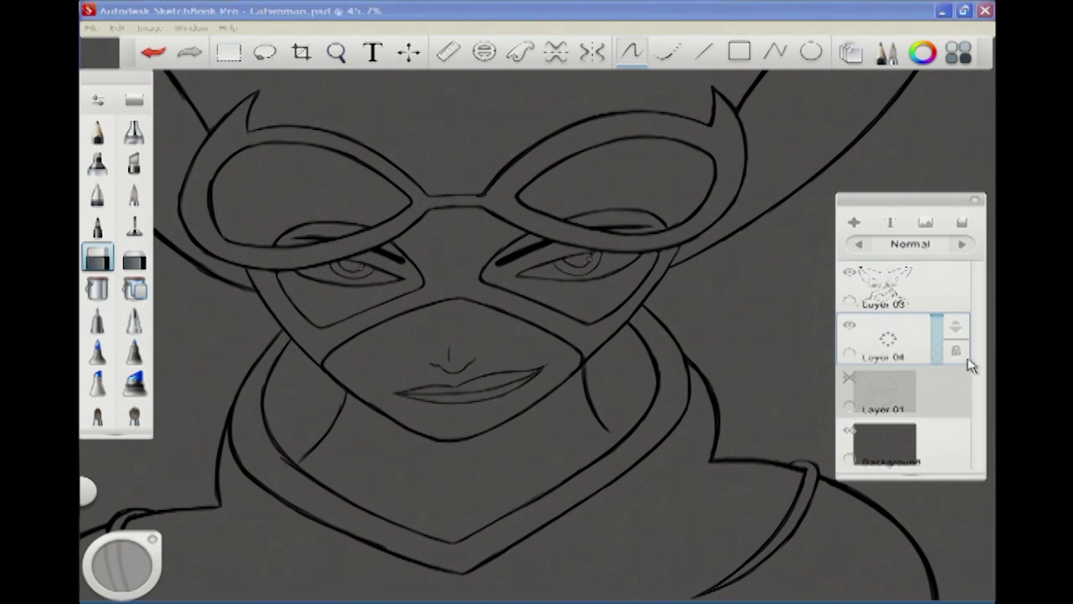
# - Open the Copic colour library, switch to a different brush and choose the Cashmere colour for the skin
pyautogui.click(958, 52)
pyautogui.click(884, 277)
pyautogui.hotkey('ctrl', 'l')
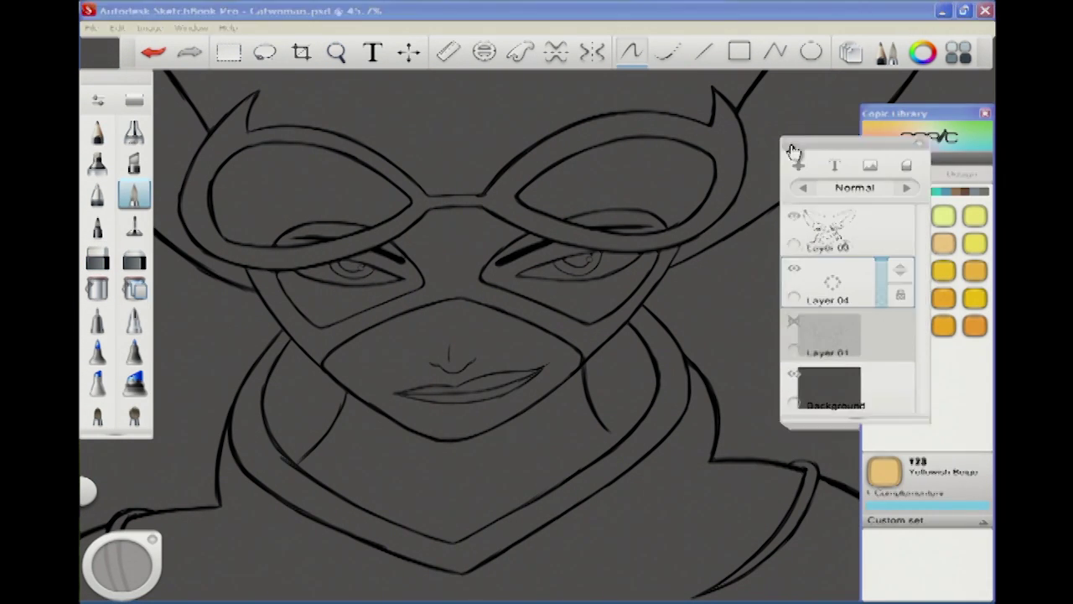
pyautogui.moveTo(546, 391); pyautogui.dragTo(539, 406)
pyautogui.click(943, 243)
# - Fill the lower face and both eye openings of the mask with the flat Cashmere skin colour on the colour layer
pyautogui.moveTo(409, 337)
pyautogui.mouseDown()
pyautogui.moveTo(410, 465)
pyautogui.moveTo(427, 340)
pyautogui.moveTo(471, 404)
pyautogui.moveTo(193, 394)
pyautogui.moveTo(218, 436)
pyautogui.moveTo(335, 520)
pyautogui.moveTo(402, 537)
pyautogui.mouseUp()
pyautogui.moveTo(484, 263)
pyautogui.mouseDown()
pyautogui.moveTo(637, 294)
pyautogui.moveTo(603, 168)
pyautogui.moveTo(671, 277)
pyautogui.moveTo(645, 202)
pyautogui.mouseUp()
pyautogui.moveTo(332, 260)
pyautogui.mouseDown()
pyautogui.moveTo(557, 322)
pyautogui.moveTo(361, 335)
pyautogui.moveTo(421, 263)
pyautogui.mouseUp()
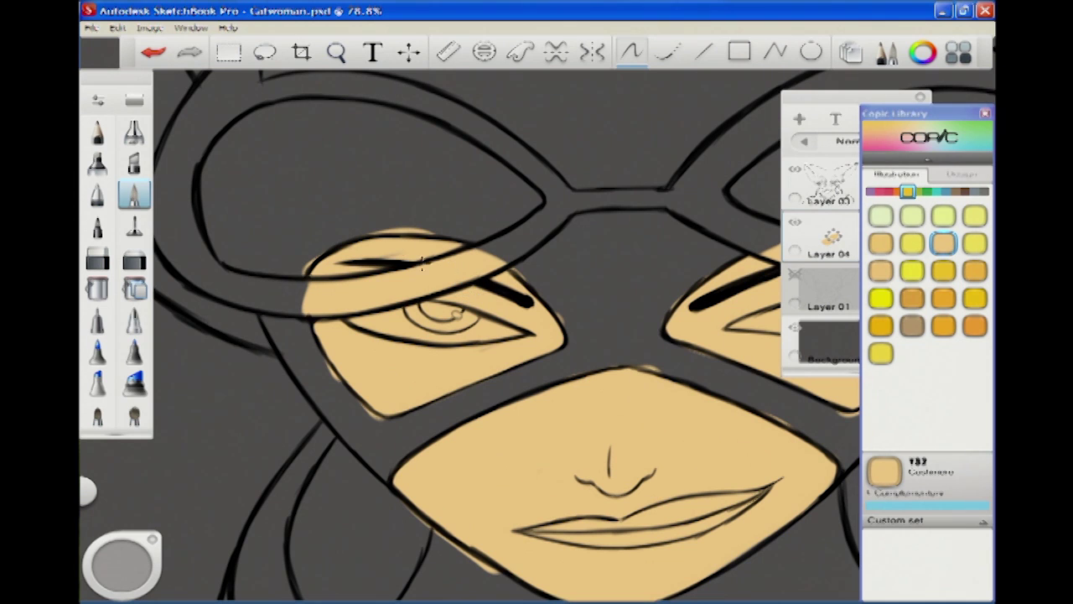
# - Shade the left half of the lower face and the skin below the left eye with a darker orange skin tone
pyautogui.click(149, 27)
pyautogui.moveTo(283, 167); pyautogui.dragTo(155, 507)
pyautogui.moveTo(618, 369)
pyautogui.mouseDown()
pyautogui.moveTo(604, 482)
pyautogui.moveTo(503, 435)
pyautogui.moveTo(586, 486)
pyautogui.moveTo(652, 554)
pyautogui.moveTo(503, 372)
pyautogui.moveTo(520, 369)
pyautogui.mouseUp()
pyautogui.hotkey('ctrl', 'z')
pyautogui.moveTo(276, 343); pyautogui.dragTo(494, 428)
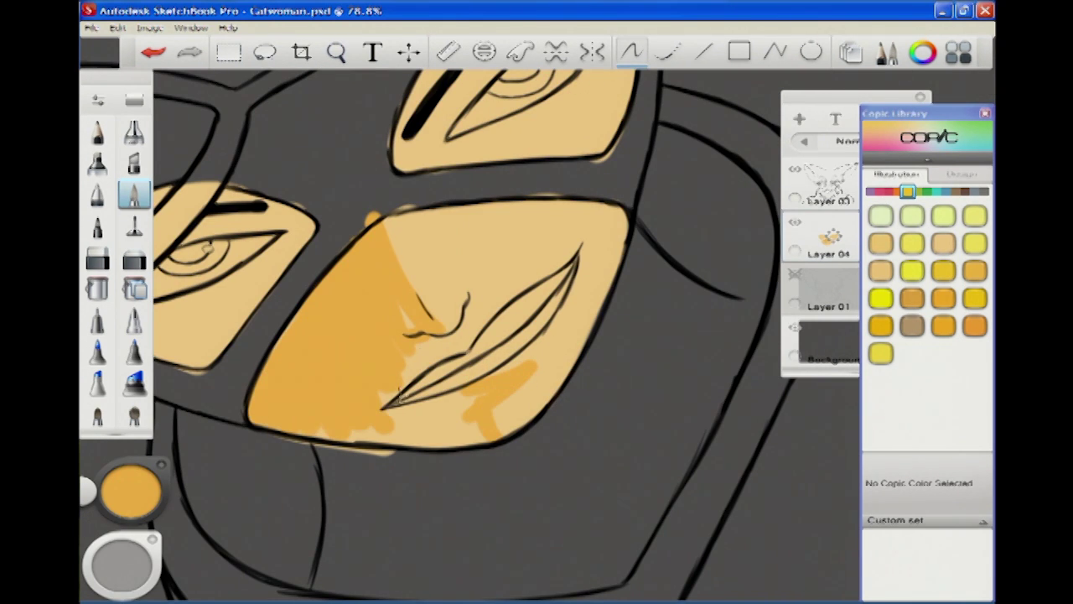
pyautogui.moveTo(423, 359)
pyautogui.mouseDown()
pyautogui.moveTo(361, 434)
pyautogui.moveTo(321, 435)
pyautogui.moveTo(503, 369)
pyautogui.moveTo(661, 391)
pyautogui.mouseUp()
pyautogui.moveTo(475, 338)
pyautogui.mouseDown()
pyautogui.moveTo(335, 419)
pyautogui.moveTo(243, 327)
pyautogui.mouseUp()
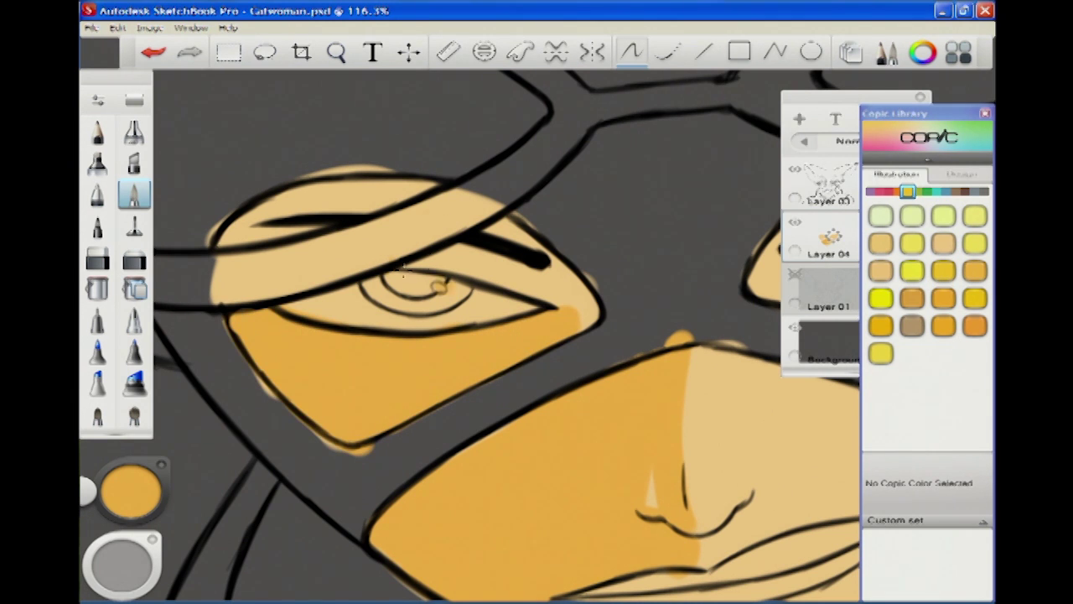
# - Shade the skin above the left eye and the inner corner of the right eye opening with the darker orange tone
pyautogui.moveTo(419, 251)
pyautogui.mouseDown()
pyautogui.moveTo(539, 259)
pyautogui.moveTo(587, 323)
pyautogui.mouseUp()
pyautogui.moveTo(419, 195); pyautogui.dragTo(222, 239)
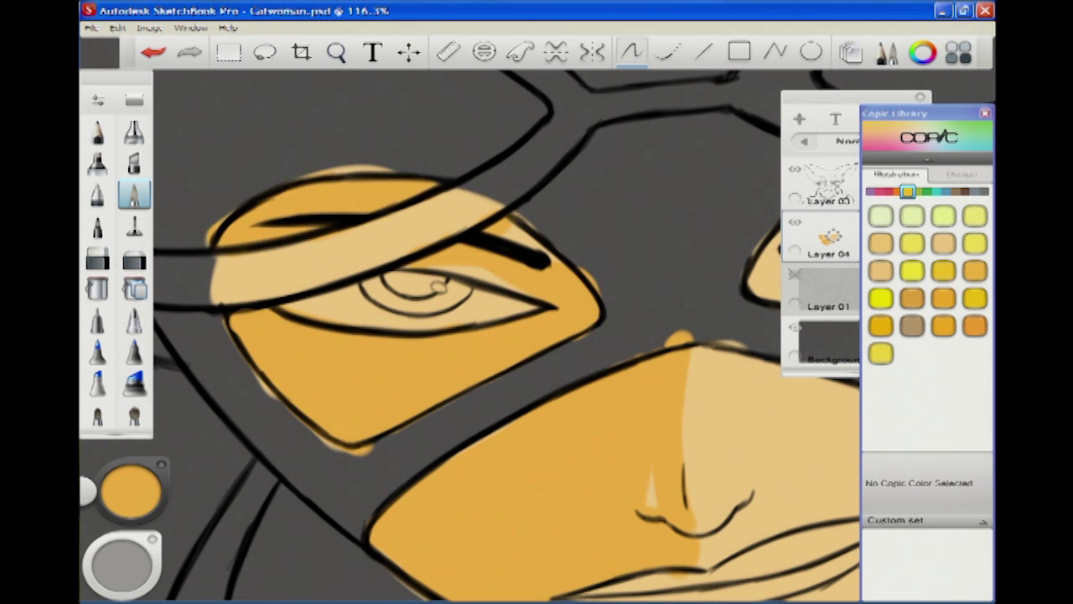
pyautogui.press('space')
pyautogui.moveTo(475, 426); pyautogui.dragTo(382, 414)
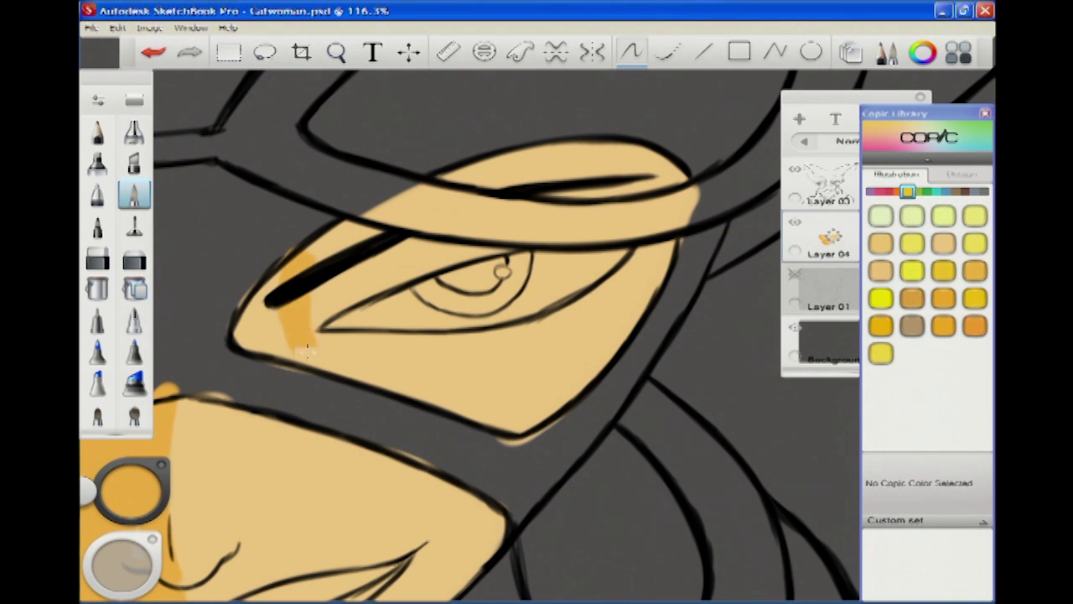
pyautogui.moveTo(304, 261); pyautogui.dragTo(222, 360)
pyautogui.click(130, 490)
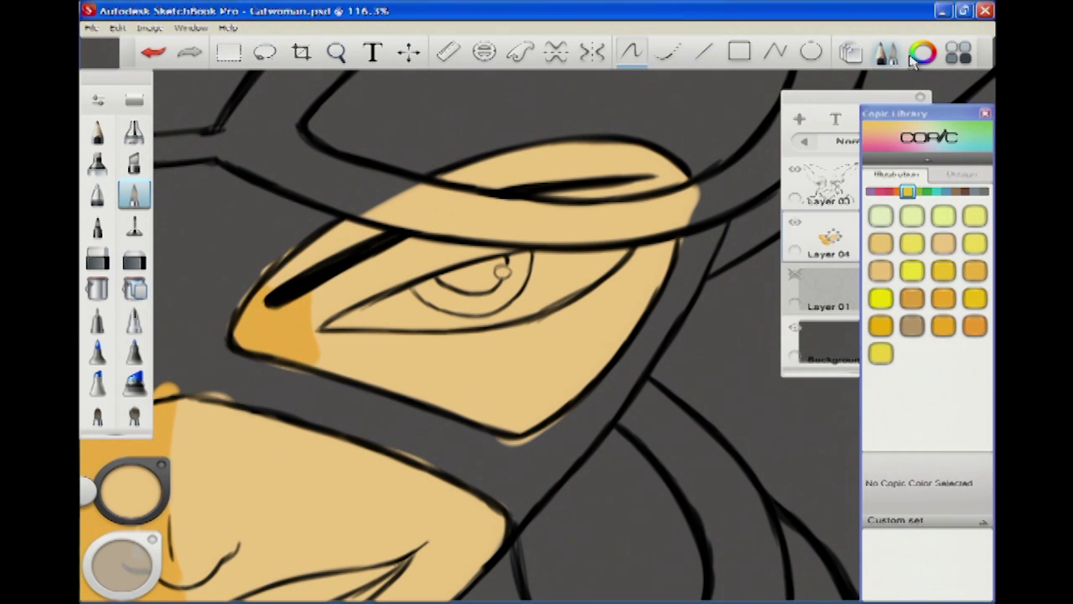
# - Paint the whites of both eyes and the small round pupil highlights in white
pyautogui.click(130, 491)
pyautogui.moveTo(422, 239)
pyautogui.mouseDown()
pyautogui.moveTo(534, 402)
pyautogui.moveTo(508, 411)
pyautogui.moveTo(462, 378)
pyautogui.moveTo(521, 297)
pyautogui.moveTo(587, 348)
pyautogui.moveTo(377, 356)
pyautogui.moveTo(333, 369)
pyautogui.moveTo(441, 315)
pyautogui.mouseUp()
pyautogui.keyDown('alt'); pyautogui.click(522, 298); pyautogui.keyUp('alt')
pyautogui.moveTo(522, 297)
pyautogui.mouseDown()
pyautogui.moveTo(515, 431)
pyautogui.moveTo(653, 219)
pyautogui.mouseUp()
pyautogui.moveTo(654, 220)
pyautogui.mouseDown()
pyautogui.moveTo(503, 318)
pyautogui.moveTo(290, 377)
pyautogui.mouseUp()
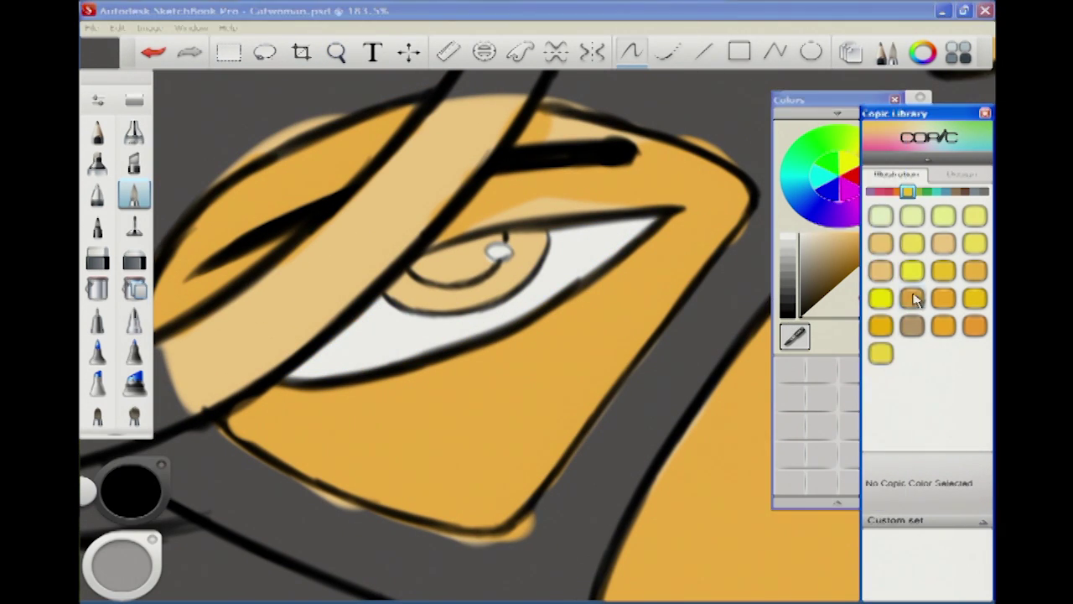
# - Choose a violet-blue from the Copic blue-violet colours and paint the irises of both eyes
pyautogui.click(930, 191)
pyautogui.click(943, 435)
pyautogui.moveTo(499, 252)
pyautogui.mouseDown()
pyautogui.moveTo(524, 289)
pyautogui.moveTo(453, 301)
pyautogui.moveTo(390, 289)
pyautogui.mouseUp()
pyautogui.press('space')
pyautogui.moveTo(553, 280); pyautogui.dragTo(512, 335)
# - Fill the pupils of both eyes with black, leaving the white highlights clear
pyautogui.moveTo(453, 228)
pyautogui.mouseDown()
pyautogui.moveTo(460, 281)
pyautogui.moveTo(394, 331)
pyautogui.moveTo(319, 339)
pyautogui.mouseUp()
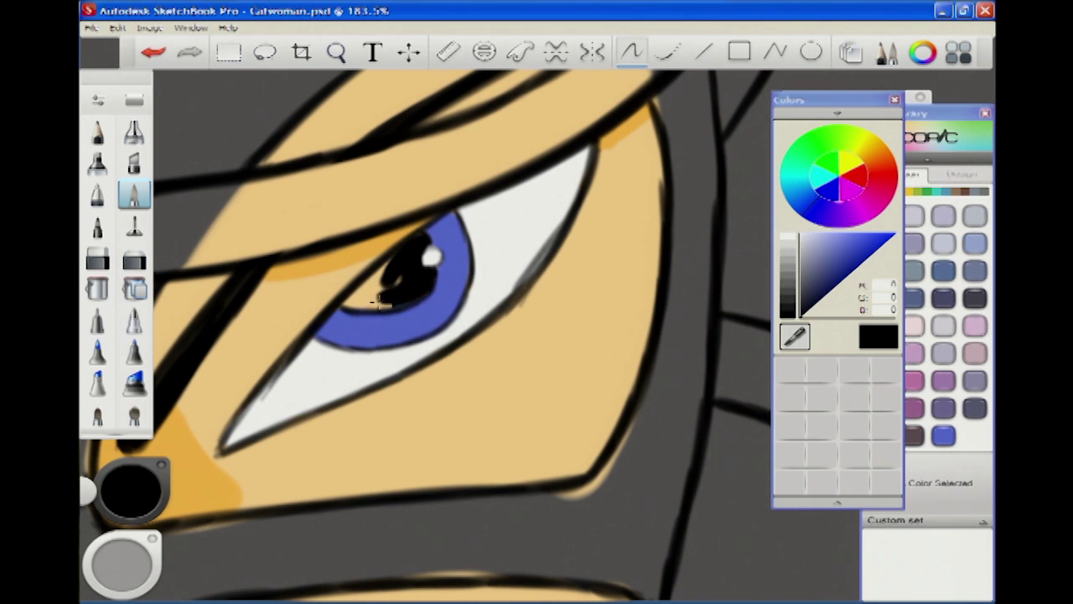
pyautogui.moveTo(378, 300); pyautogui.dragTo(334, 361)
pyautogui.hotkey('ctrl', 'z')
pyautogui.moveTo(346, 307); pyautogui.dragTo(405, 303)
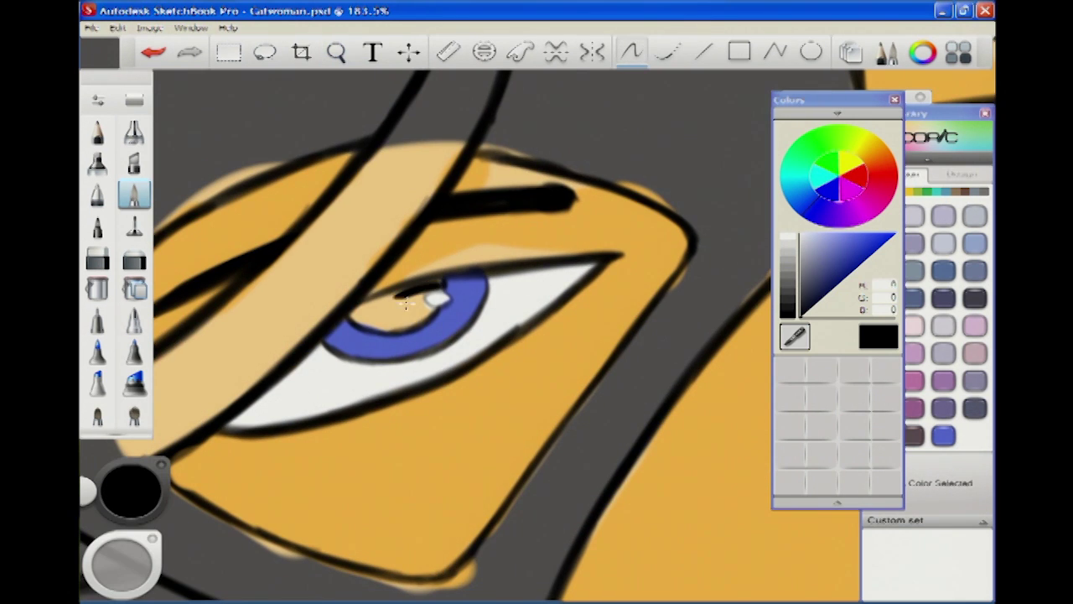
pyautogui.moveTo(472, 424); pyautogui.dragTo(503, 469)
# - Choose a dark magenta from the Copic red-violet colours and fill the upper and lower lips
pyautogui.click(944, 126)
pyautogui.click(878, 191)
pyautogui.click(943, 352)
pyautogui.moveTo(544, 299); pyautogui.dragTo(620, 277)
pyautogui.moveTo(149, 515); pyautogui.dragTo(148, 536)
pyautogui.moveTo(457, 314); pyautogui.dragTo(629, 277)
pyautogui.moveTo(721, 248)
pyautogui.mouseDown()
pyautogui.moveTo(319, 325)
pyautogui.moveTo(620, 289)
pyautogui.moveTo(705, 264)
pyautogui.moveTo(453, 348)
pyautogui.mouseUp()
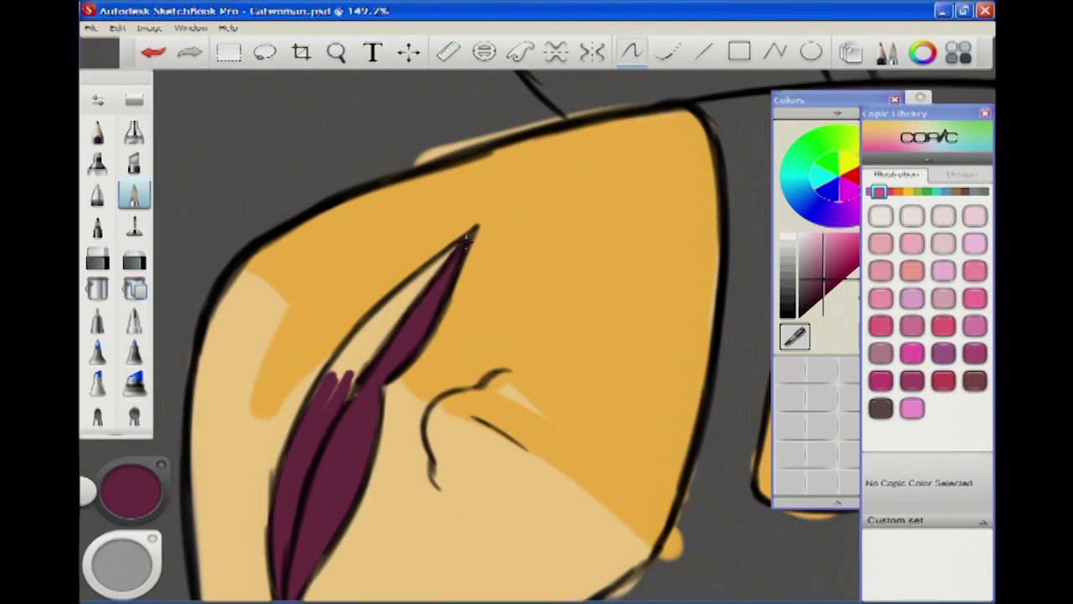
pyautogui.moveTo(469, 234); pyautogui.dragTo(347, 356)
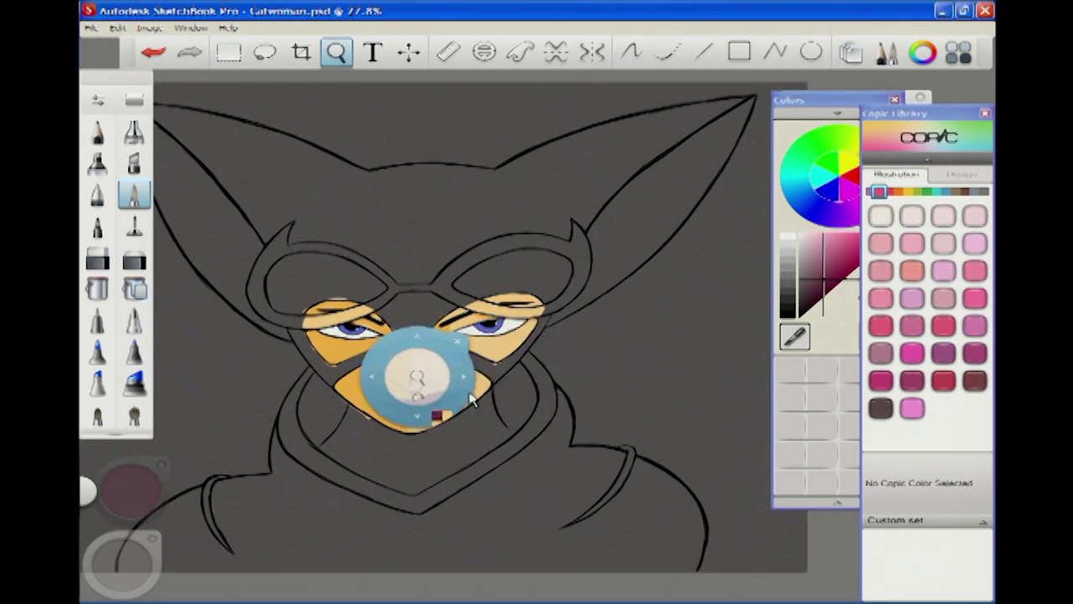
# - Choose Cool Gray No.4, add a layer above the skin colours and paint the goggle frames and bridge
pyautogui.click(965, 191)
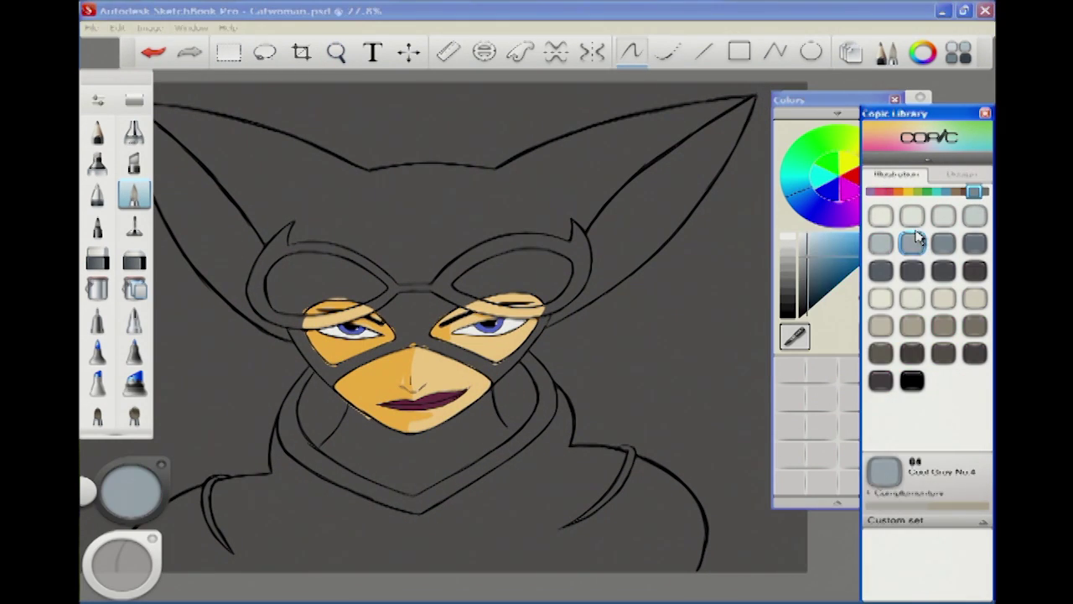
pyautogui.click(851, 52)
pyautogui.moveTo(503, 426); pyautogui.dragTo(134, 560)
pyautogui.moveTo(413, 260)
pyautogui.mouseDown()
pyautogui.moveTo(620, 172)
pyautogui.moveTo(713, 180)
pyautogui.moveTo(733, 251)
pyautogui.moveTo(681, 312)
pyautogui.moveTo(530, 329)
pyautogui.mouseUp()
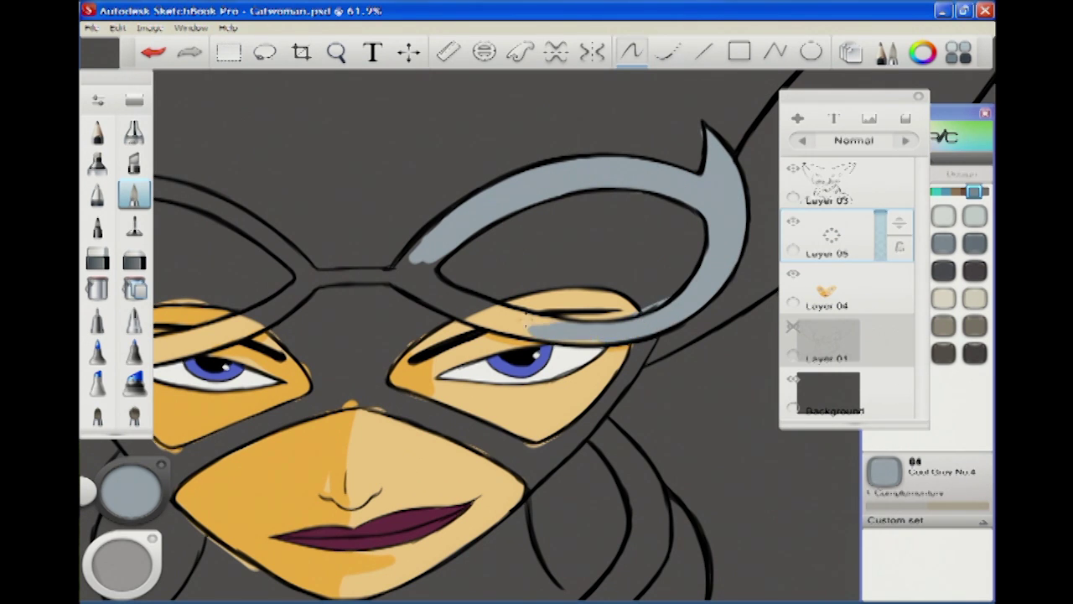
pyautogui.moveTo(438, 275); pyautogui.dragTo(530, 329)
pyautogui.press('space')
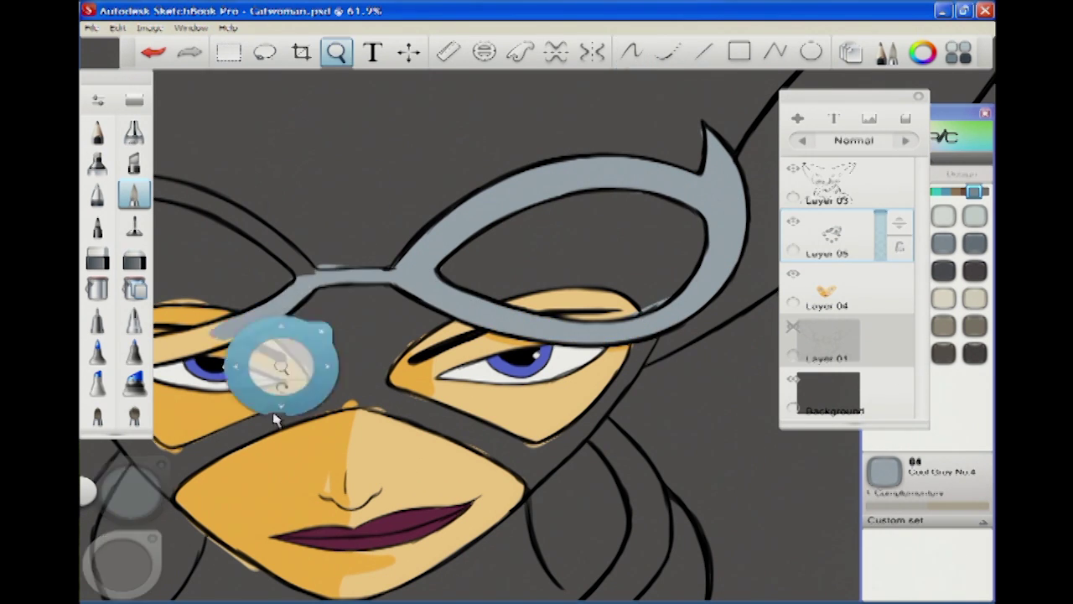
pyautogui.moveTo(311, 96); pyautogui.dragTo(528, 359)
pyautogui.moveTo(419, 180)
pyautogui.mouseDown()
pyautogui.moveTo(557, 267)
pyautogui.moveTo(465, 335)
pyautogui.mouseUp()
# - Shade the outer part of the left goggle frame with Cool Gray No.6 and refine its edges against the lighter grey
pyautogui.click(974, 242)
pyautogui.moveTo(340, 134)
pyautogui.mouseDown()
pyautogui.moveTo(251, 264)
pyautogui.moveTo(279, 329)
pyautogui.mouseUp()
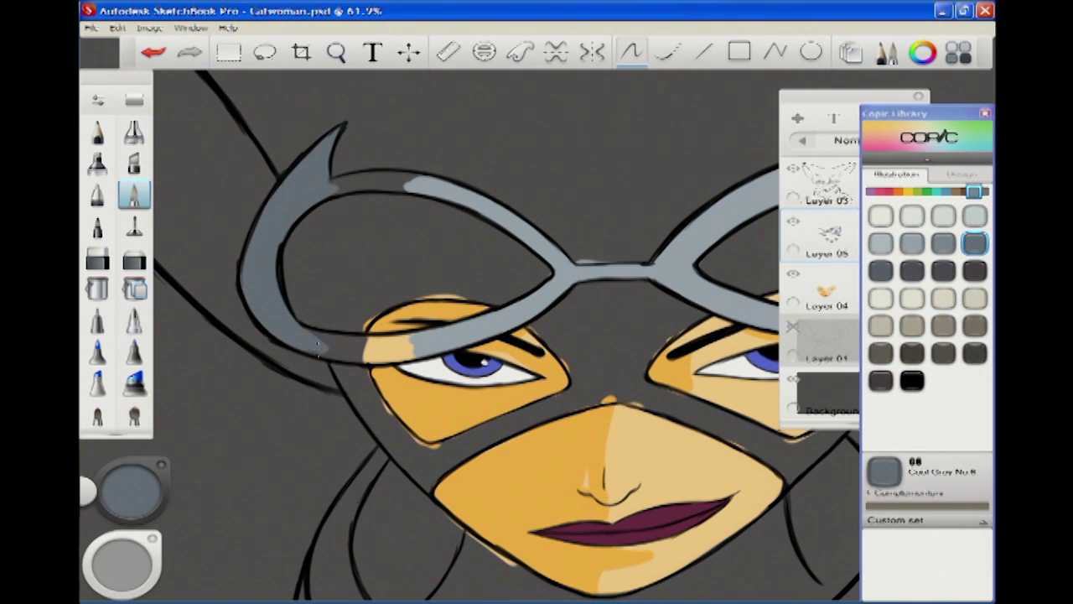
pyautogui.moveTo(421, 353); pyautogui.dragTo(353, 356)
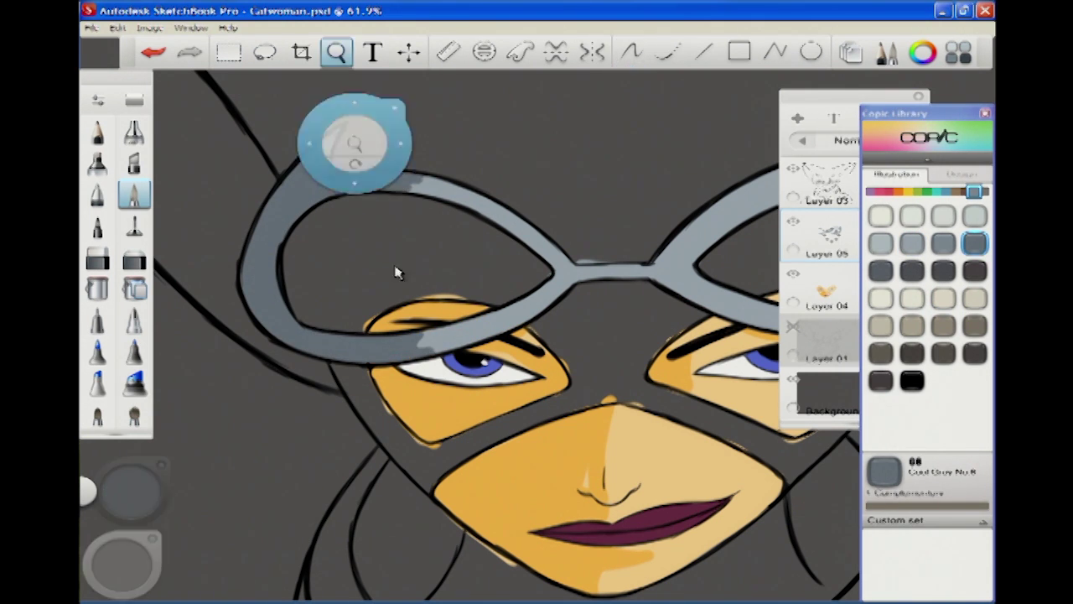
pyautogui.scroll(5, 360, 189)
pyautogui.moveTo(503, 243)
pyautogui.mouseDown()
pyautogui.moveTo(394, 273)
pyautogui.moveTo(444, 310)
pyautogui.mouseUp()
pyautogui.moveTo(412, 500)
pyautogui.mouseDown()
pyautogui.moveTo(412, 164)
pyautogui.moveTo(407, 318)
pyautogui.moveTo(394, 335)
pyautogui.mouseUp()
pyautogui.click(131, 492)
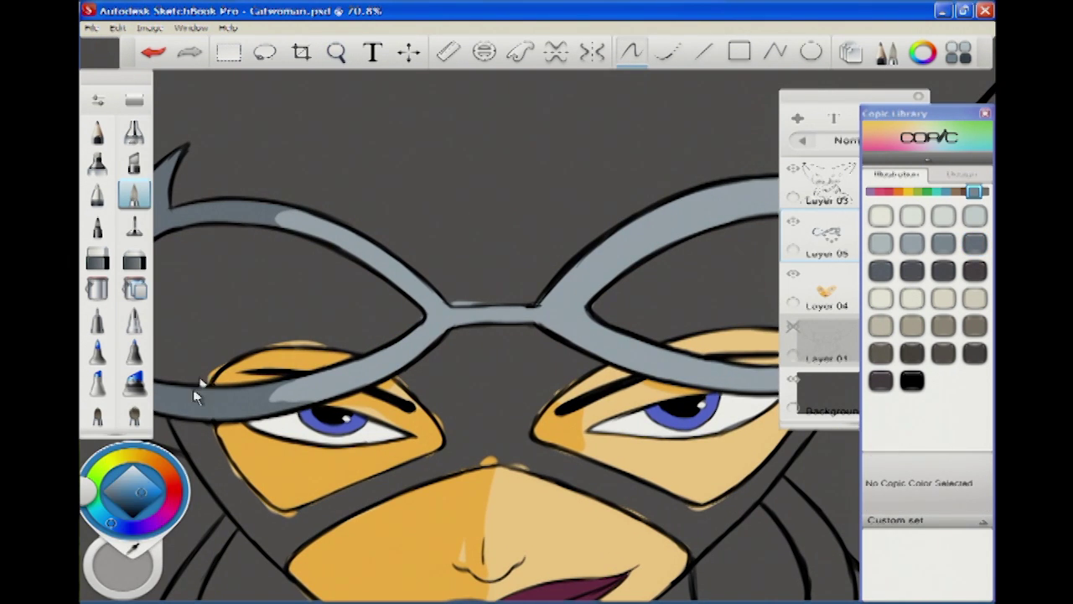
pyautogui.click(134, 503)
pyautogui.scroll(4, 339, 371)
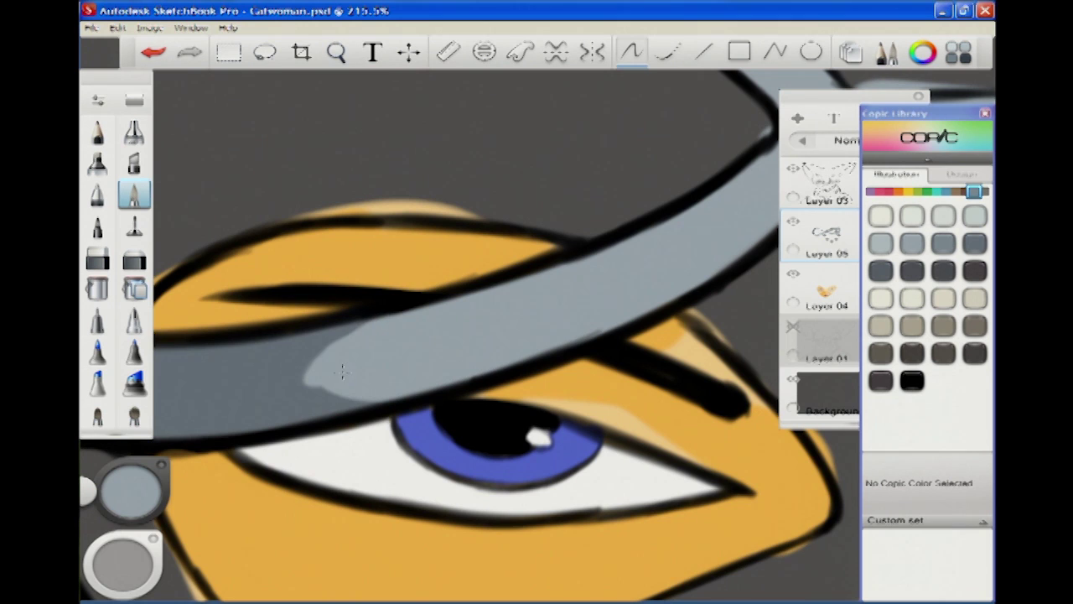
# - Shade the inner part of the right goggle frame and the bridge with the darker grey
pyautogui.scroll(-4, 341, 350)
pyautogui.moveTo(249, 489); pyautogui.dragTo(399, 356)
pyautogui.moveTo(403, 226)
pyautogui.mouseDown()
pyautogui.moveTo(331, 290)
pyautogui.moveTo(394, 331)
pyautogui.moveTo(489, 357)
pyautogui.mouseUp()
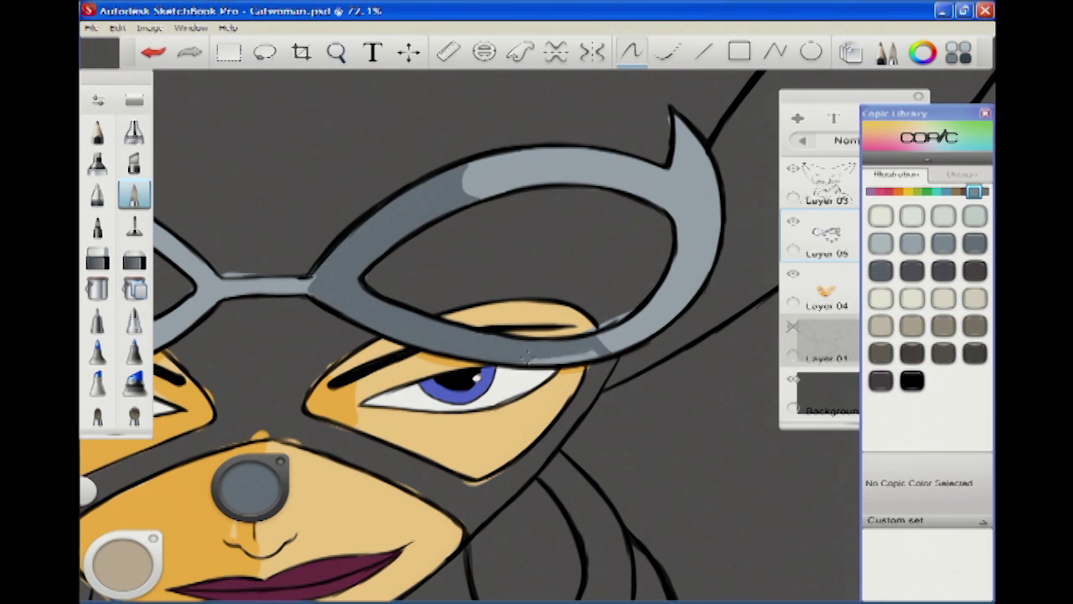
pyautogui.click(122, 560)
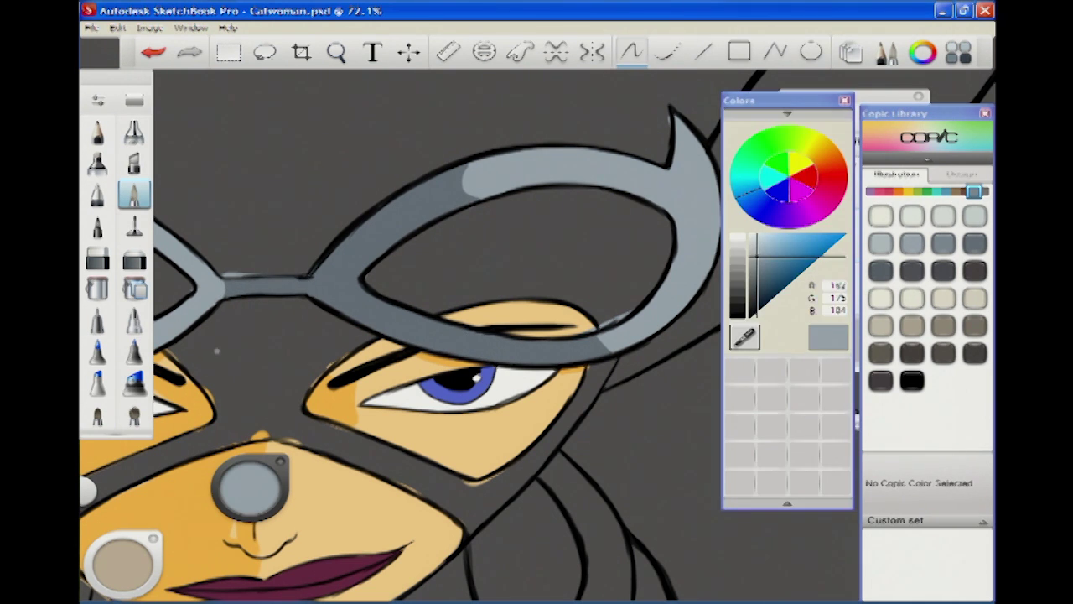
pyautogui.click(97, 256)
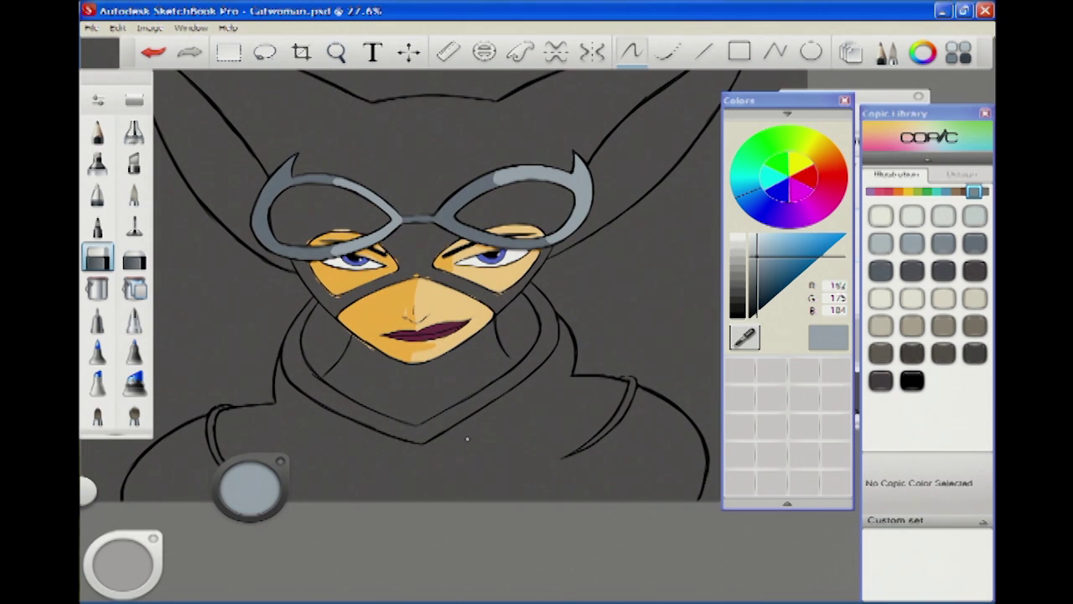
# - Fill both goggle lenses with orange on a new layer below the frames and add a pale highlight in the left lens
pyautogui.click(815, 137)
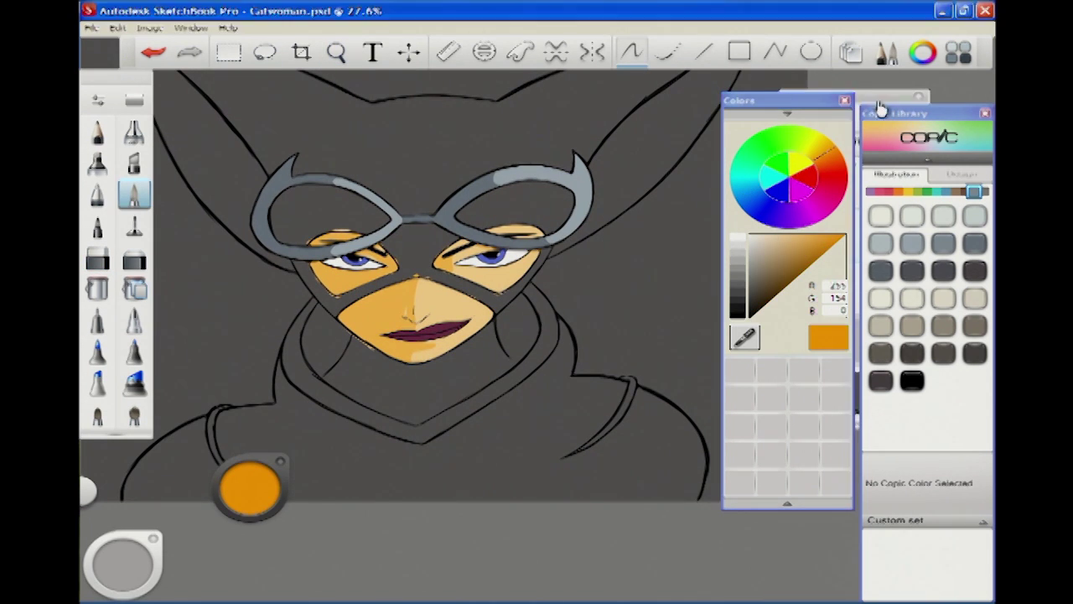
pyautogui.click(879, 102)
pyautogui.click(795, 116)
pyautogui.moveTo(318, 315)
pyautogui.mouseDown()
pyautogui.moveTo(528, 230)
pyautogui.moveTo(603, 353)
pyautogui.moveTo(620, 243)
pyautogui.mouseUp()
pyautogui.moveTo(472, 314); pyautogui.dragTo(437, 266)
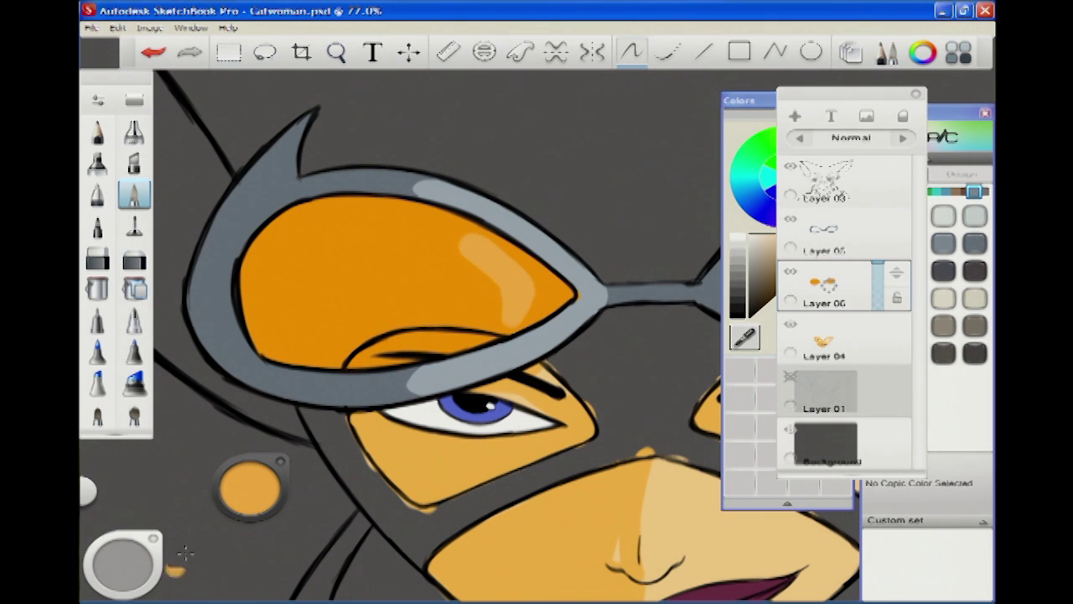
# - Paint dark brown shadow strokes in both lenses and pick the pale orange for the right lens highlight
pyautogui.moveTo(243, 243); pyautogui.dragTo(304, 343)
pyautogui.moveTo(436, 228); pyautogui.dragTo(394, 258)
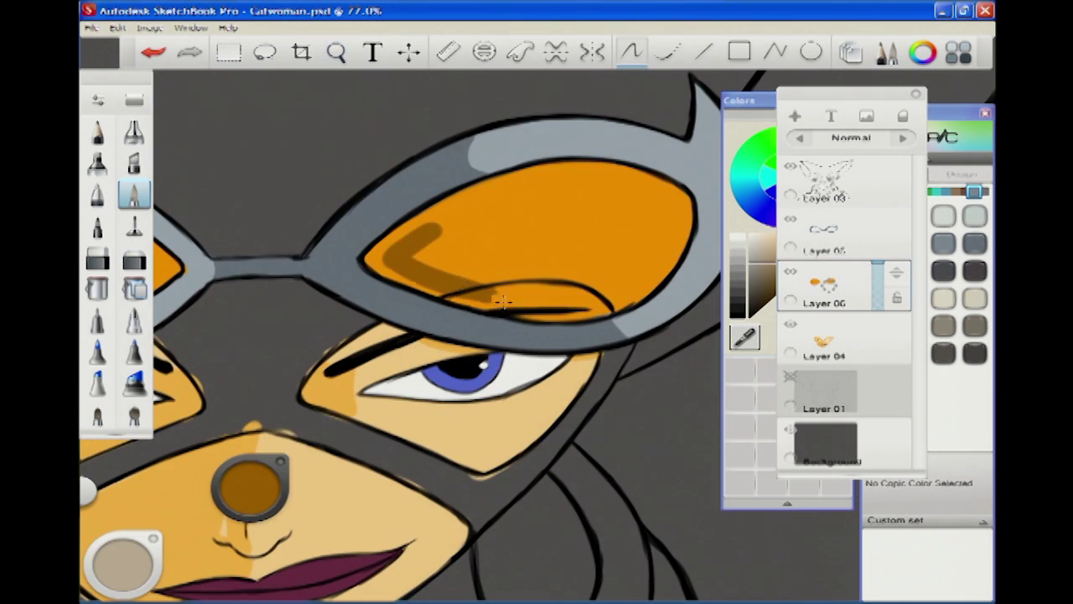
pyautogui.click(757, 382)
pyautogui.hotkey('ctrl', 'z')
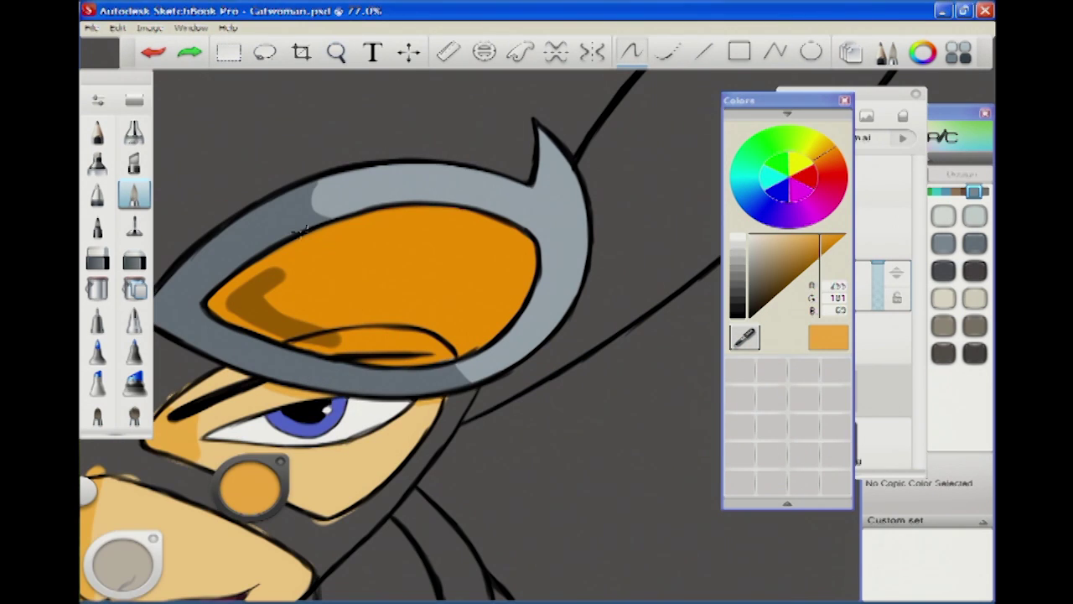
# - Trim the brown shadow in the right lens to a thinner curve by painting over its edges with the lens orange
pyautogui.scroll(5, 443, 376)
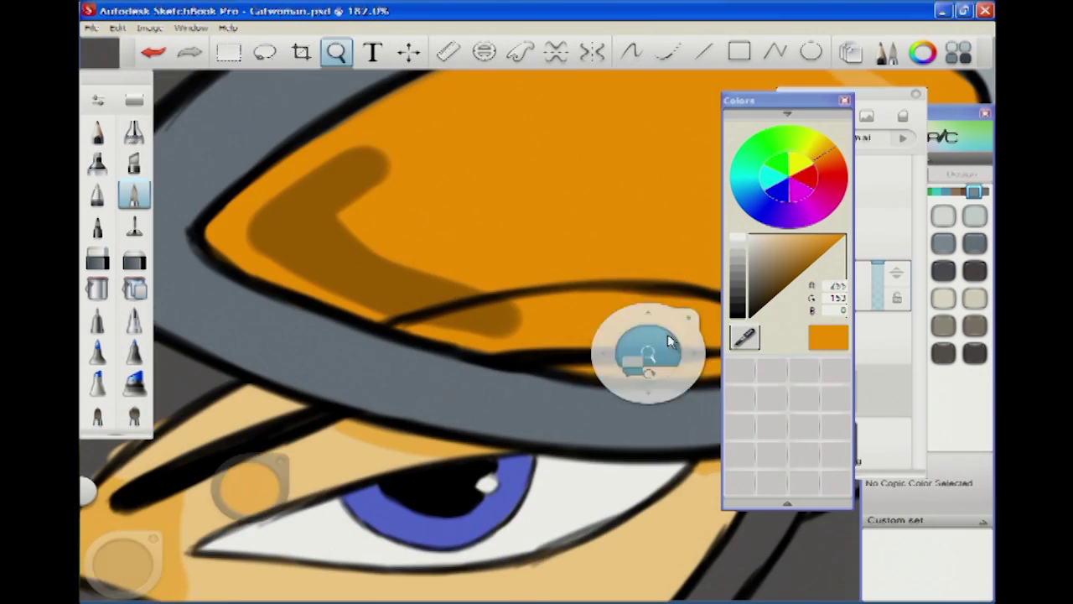
pyautogui.moveTo(642, 347); pyautogui.dragTo(436, 127)
pyautogui.moveTo(372, 134)
pyautogui.mouseDown()
pyautogui.moveTo(441, 253)
pyautogui.moveTo(371, 143)
pyautogui.mouseUp()
pyautogui.moveTo(338, 457); pyautogui.dragTo(383, 246)
# - Trim the left lens shadow into a tapered crescent and lower the lens layer's opacity so the lenses look translucent
pyautogui.moveTo(601, 447); pyautogui.dragTo(458, 317)
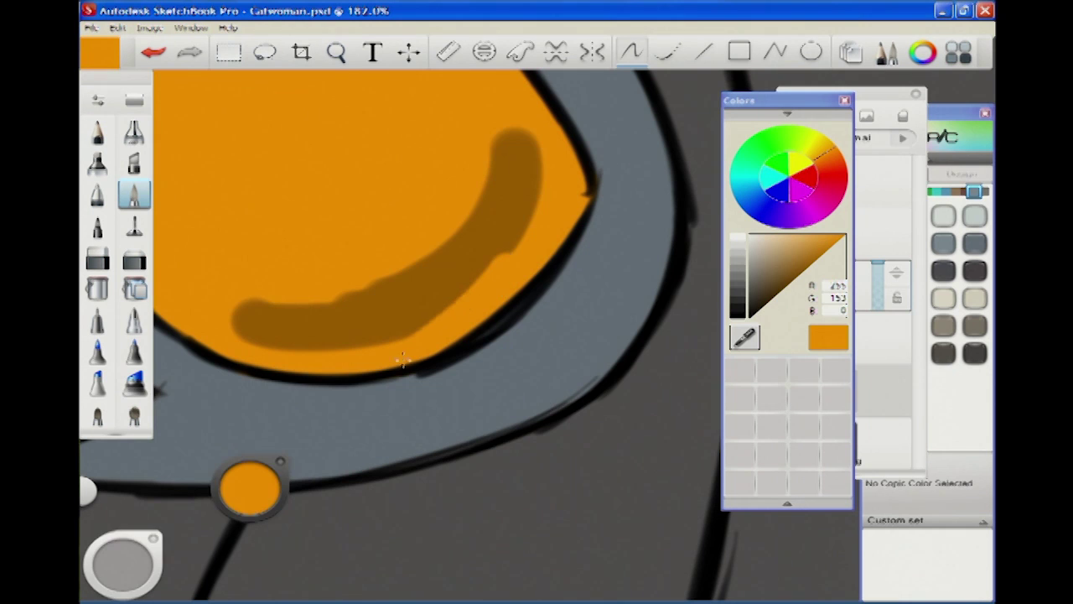
pyautogui.moveTo(279, 362); pyautogui.dragTo(371, 95)
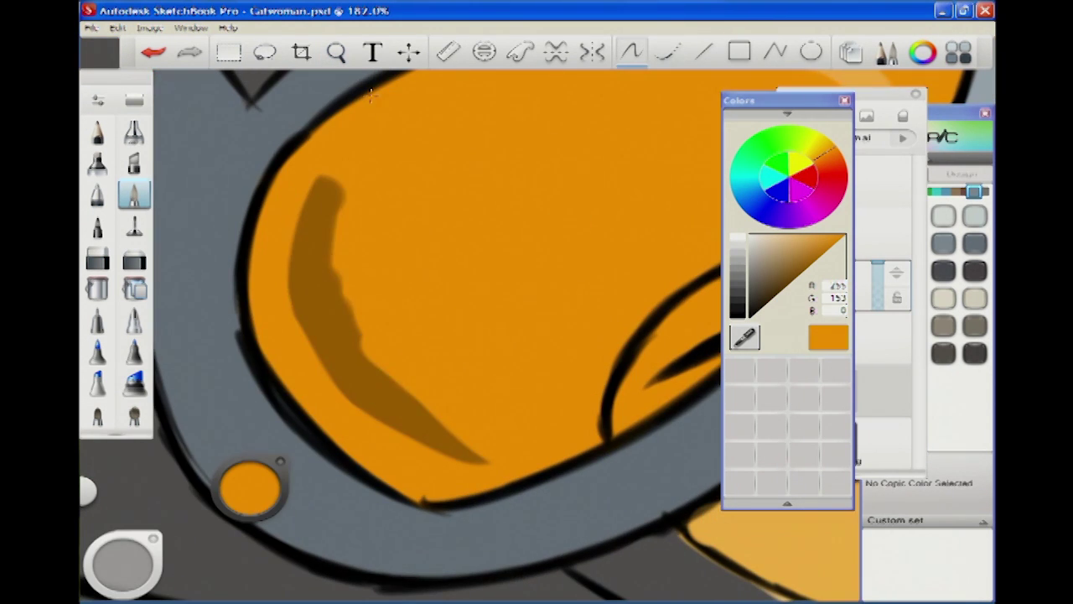
pyautogui.click(746, 337)
pyautogui.click(339, 368)
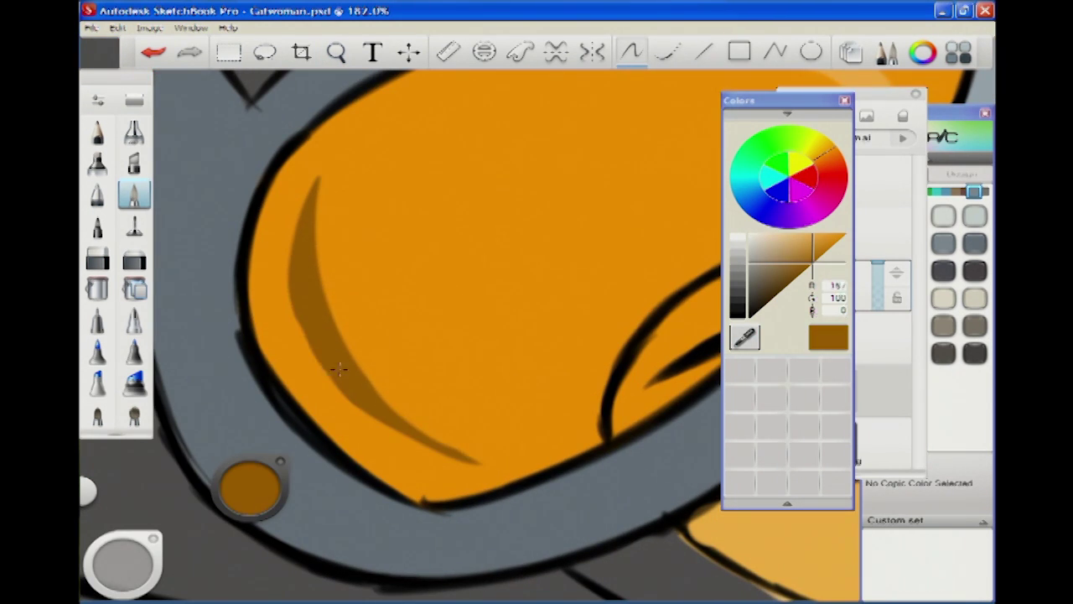
pyautogui.moveTo(459, 450); pyautogui.dragTo(352, 335)
pyautogui.click(878, 281)
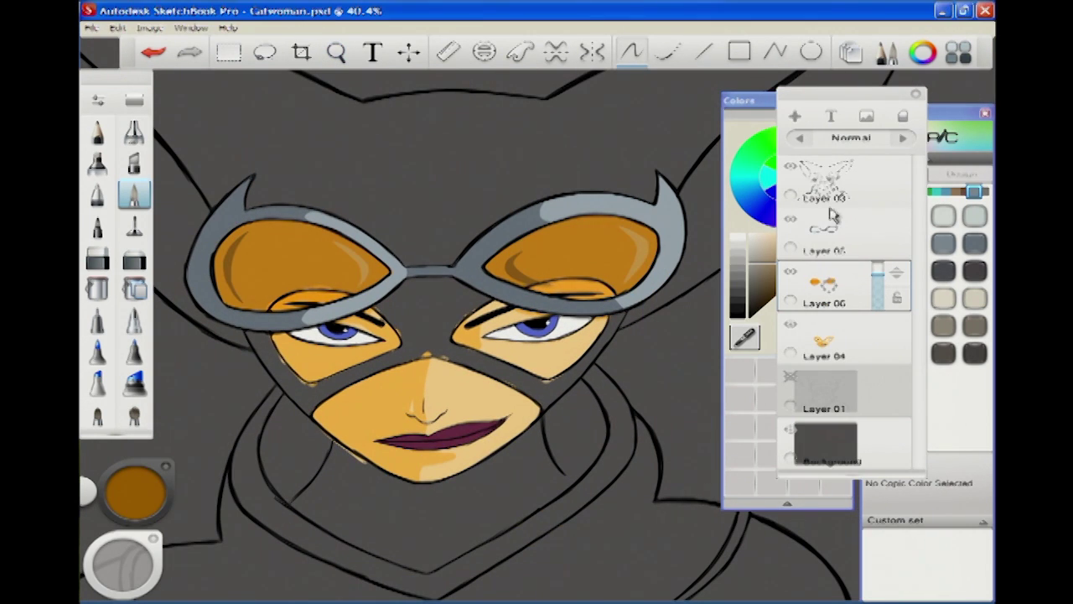
# - Fill the hood and the front faces of both cat ears with black
pyautogui.press('space')
pyautogui.moveTo(575, 335); pyautogui.dragTo(568, 356)
pyautogui.moveTo(277, 206)
pyautogui.mouseDown()
pyautogui.moveTo(402, 293)
pyautogui.moveTo(538, 329)
pyautogui.mouseUp()
pyautogui.moveTo(436, 360)
pyautogui.mouseDown()
pyautogui.moveTo(486, 276)
pyautogui.moveTo(586, 319)
pyautogui.moveTo(569, 365)
pyautogui.mouseUp()
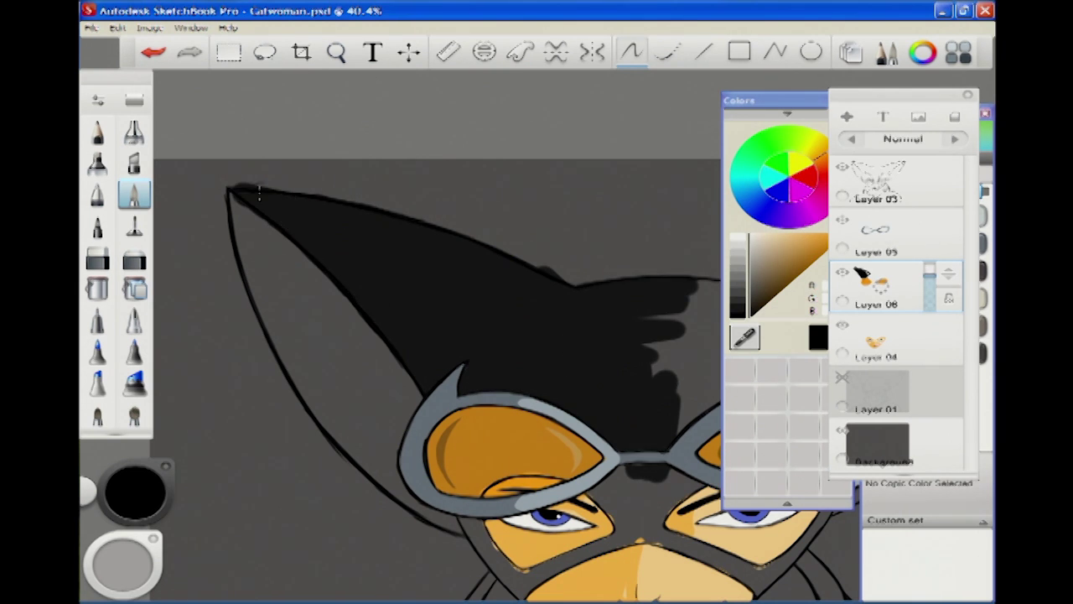
pyautogui.press('space')
pyautogui.moveTo(637, 352); pyautogui.dragTo(361, 310)
pyautogui.moveTo(519, 319)
pyautogui.mouseDown()
pyautogui.moveTo(419, 251)
pyautogui.moveTo(609, 301)
pyautogui.mouseUp()
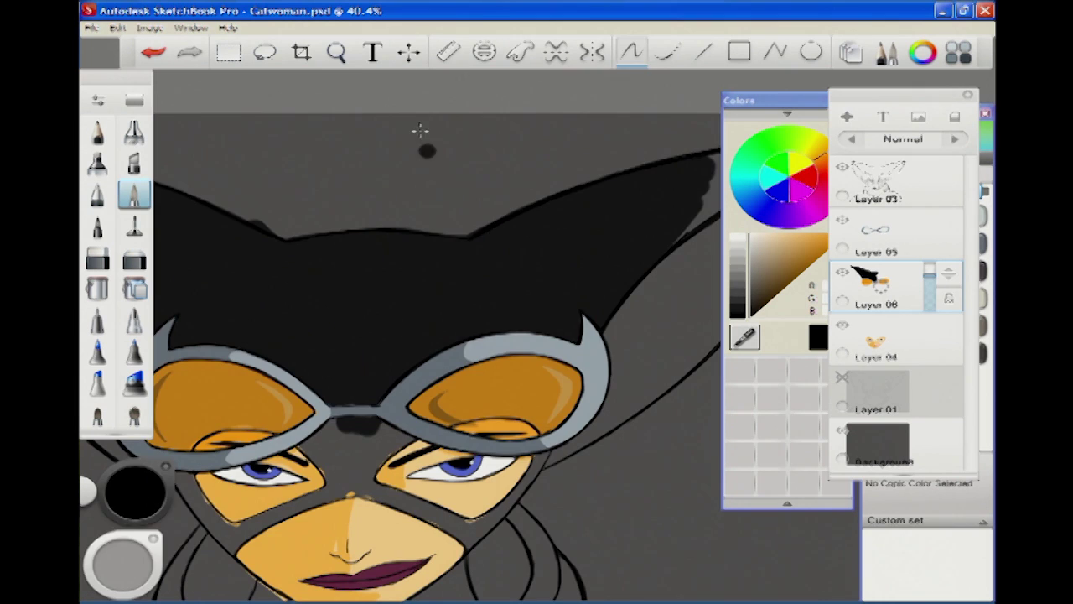
pyautogui.press('space')
pyautogui.moveTo(420, 130); pyautogui.dragTo(491, 257)
# - Fill the mask between the goggles, along the cheeks and around both eye openings with black
pyautogui.press('space')
pyautogui.moveTo(371, 408); pyautogui.dragTo(397, 307)
pyautogui.press('space')
pyautogui.moveTo(397, 135)
pyautogui.mouseDown()
pyautogui.moveTo(252, 227)
pyautogui.moveTo(335, 377)
pyautogui.moveTo(617, 257)
pyautogui.mouseUp()
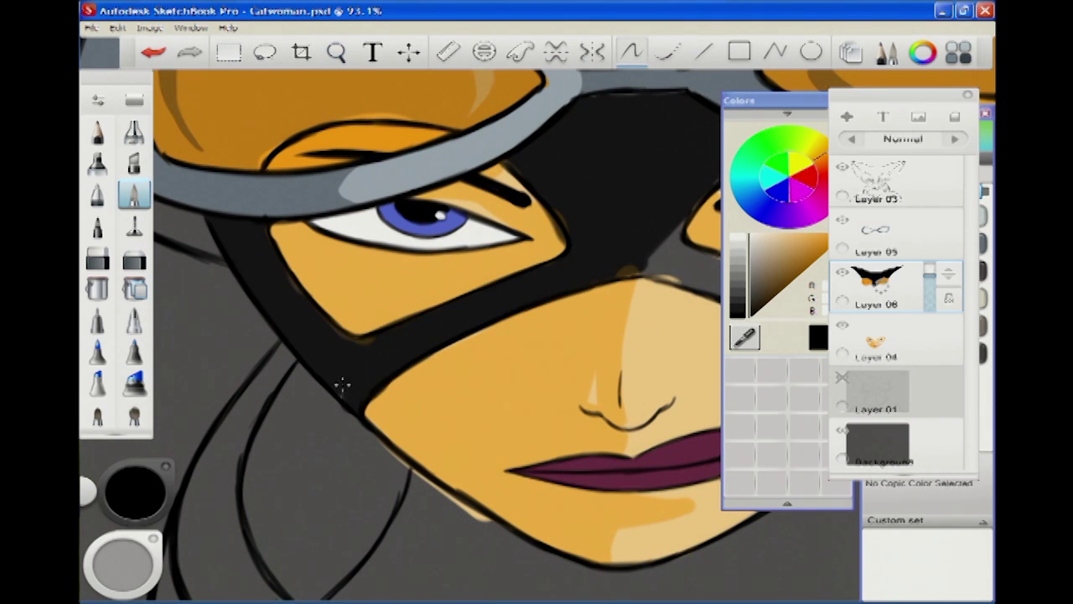
pyautogui.press('space')
pyautogui.moveTo(491, 467); pyautogui.dragTo(436, 503)
pyautogui.moveTo(503, 369)
pyautogui.mouseDown()
pyautogui.moveTo(491, 436)
pyautogui.moveTo(470, 450)
pyautogui.mouseUp()
pyautogui.moveTo(134, 490); pyautogui.dragTo(234, 500)
pyautogui.moveTo(210, 285)
pyautogui.mouseDown()
pyautogui.moveTo(277, 343)
pyautogui.moveTo(412, 407)
pyautogui.mouseUp()
# - Fit the whole canvas in view and hide every layer except the lens-and-mask layer and the background
pyautogui.click(912, 300)
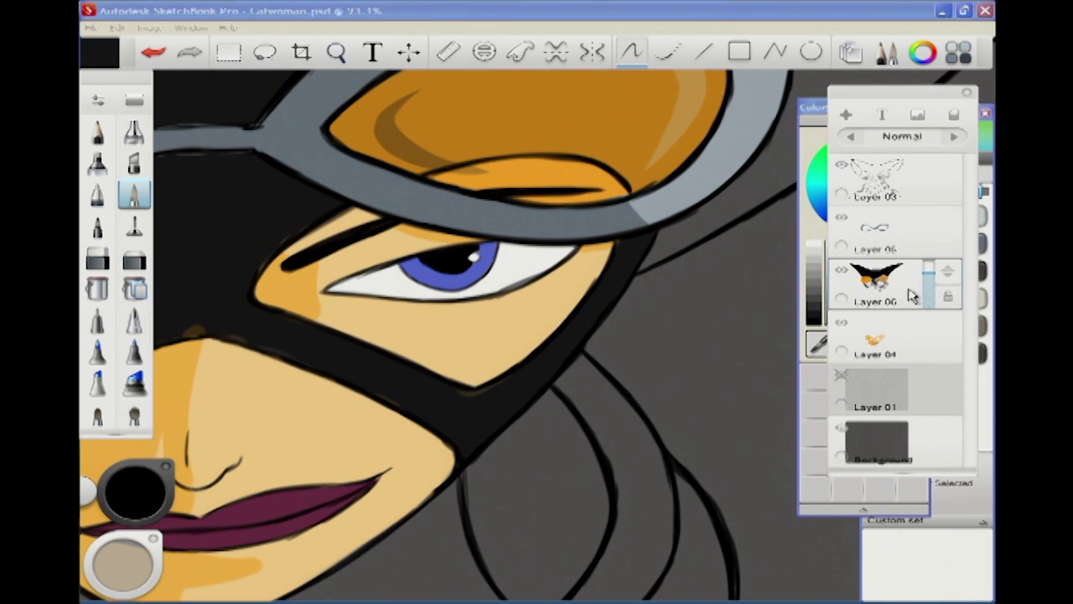
pyautogui.press('Home')
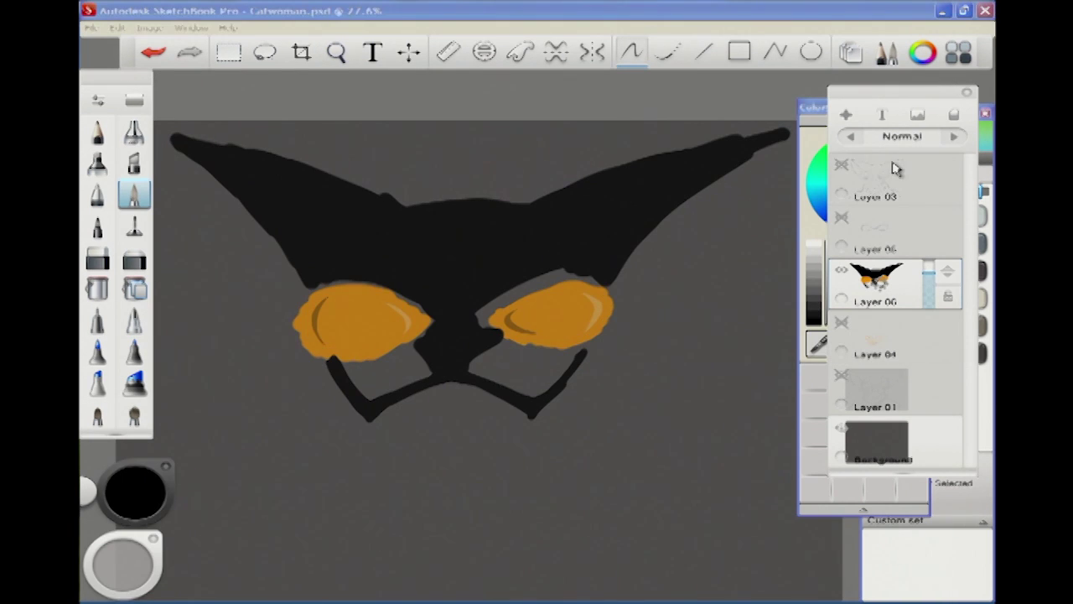
# - Try to cut the lassoed black hood-and-mask shape out of the lens layer and paste it onto a separate layer
pyautogui.click(264, 52)
pyautogui.moveTo(159, 126)
pyautogui.mouseDown()
pyautogui.moveTo(551, 168)
pyautogui.moveTo(759, 211)
pyautogui.mouseUp()
pyautogui.click(117, 28)
pyautogui.click(232, 59)
pyautogui.hotkey('ctrl', 'v')
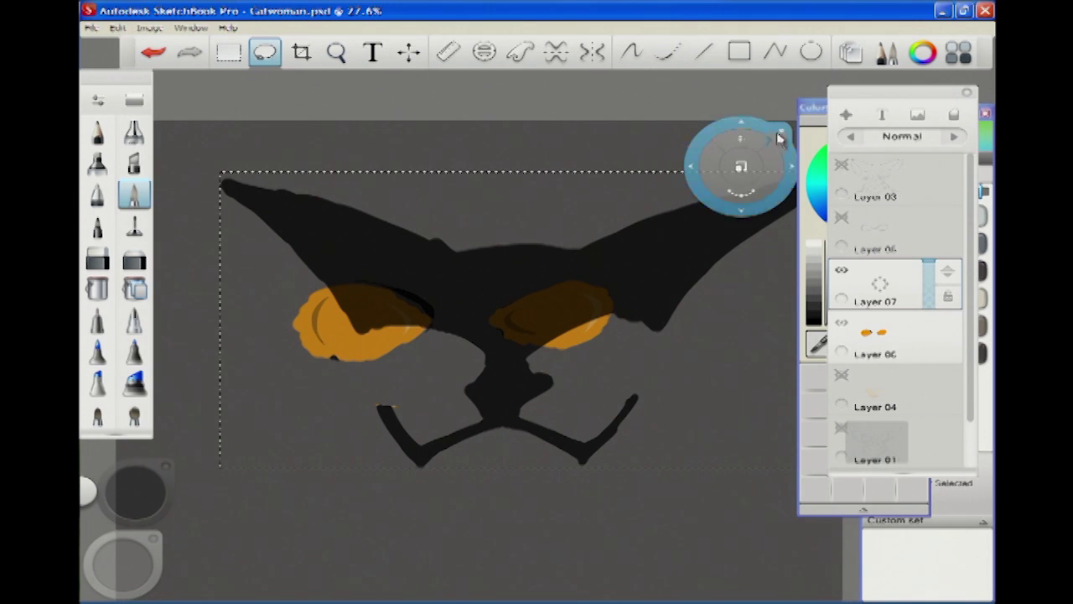
pyautogui.click(153, 52)
pyautogui.click(153, 52)
pyautogui.click(154, 52)
pyautogui.click(153, 52)
# - Cut the black hood and mask onto a new layer above the lenses, show the line art and align the shape with it
pyautogui.click(118, 28)
pyautogui.click(469, 81)
pyautogui.click(117, 27)
pyautogui.click(126, 75)
pyautogui.click(845, 114)
pyautogui.click(841, 164)
pyautogui.click(118, 28)
pyautogui.click(134, 115)
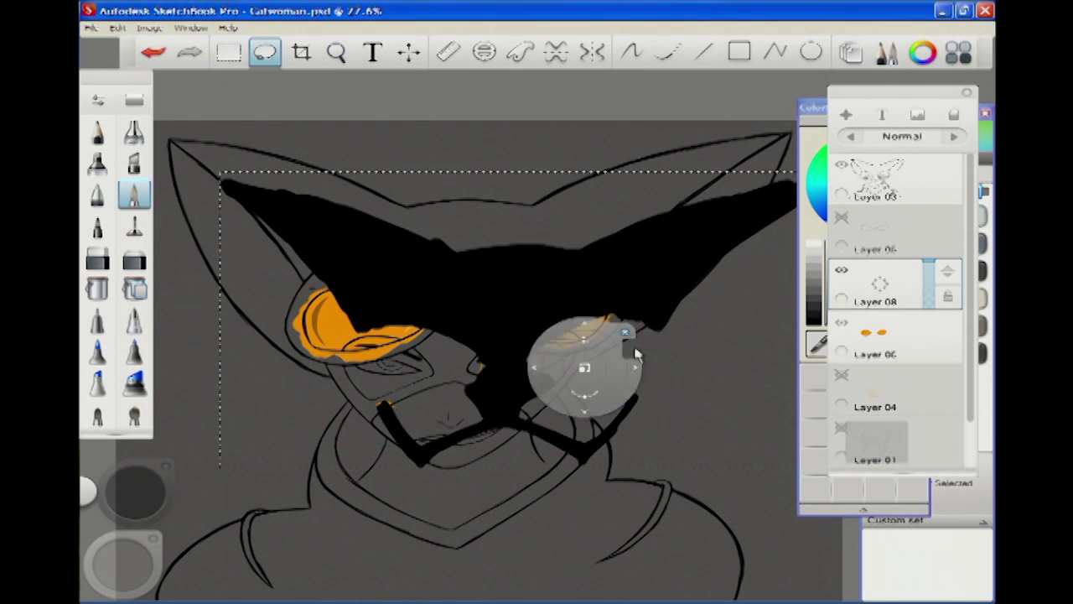
pyautogui.click(636, 353)
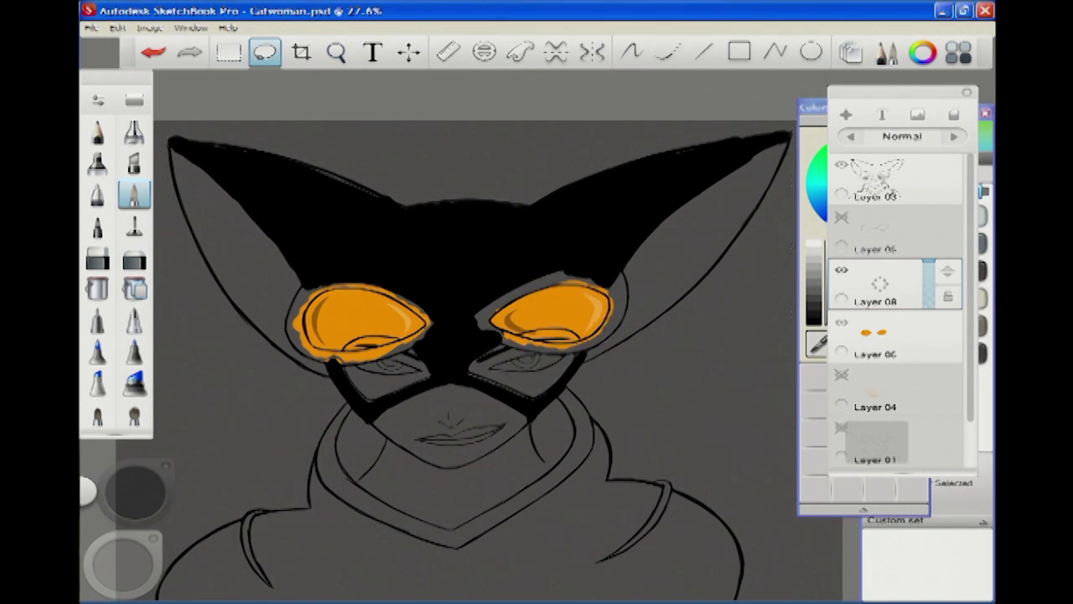
# - Show the goggle frame layer and lower the black layer's opacity so the line art shows through
pyautogui.scroll(3, 608, 263)
pyautogui.press('v')
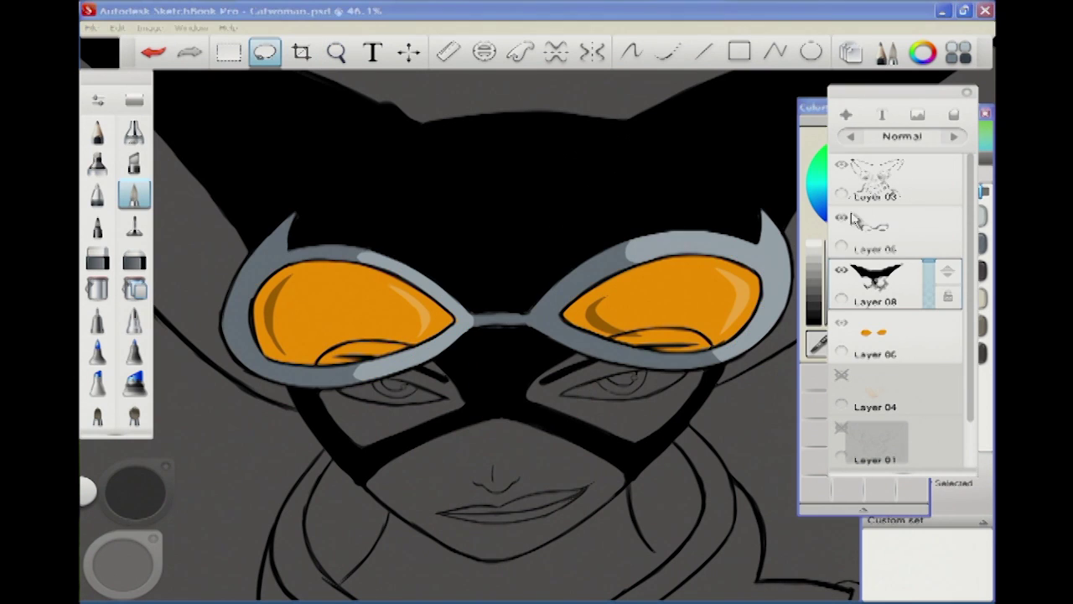
pyautogui.click(928, 330)
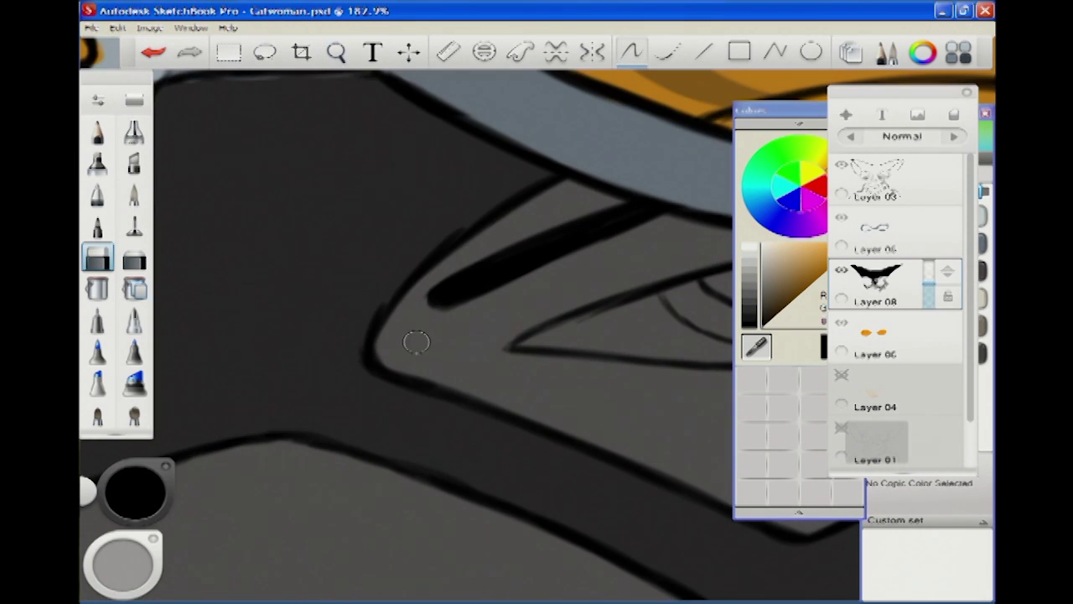
# - Clean up the mask's black fill around the eye openings and along the cheek straps
pyautogui.press('space')
pyautogui.moveTo(391, 193); pyautogui.dragTo(257, 275)
pyautogui.moveTo(327, 84); pyautogui.dragTo(353, 289)
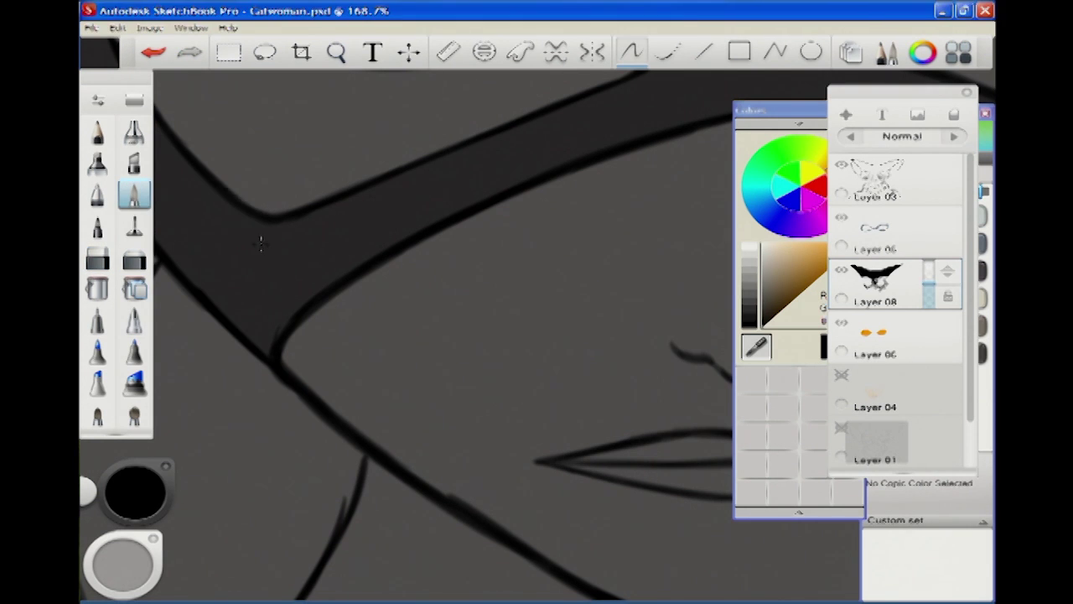
# - Fill the suit's neck, chest and shoulders with black, leaving the collar band and curved shoulder stripes free
pyautogui.press('space')
pyautogui.moveTo(383, 395); pyautogui.dragTo(361, 419)
pyautogui.moveTo(362, 295)
pyautogui.mouseDown()
pyautogui.moveTo(495, 363)
pyautogui.moveTo(645, 275)
pyautogui.moveTo(667, 368)
pyautogui.moveTo(576, 407)
pyautogui.moveTo(466, 432)
pyautogui.moveTo(348, 362)
pyautogui.moveTo(454, 446)
pyautogui.mouseUp()
pyautogui.moveTo(226, 362)
pyautogui.mouseDown()
pyautogui.moveTo(503, 516)
pyautogui.moveTo(340, 498)
pyautogui.moveTo(545, 453)
pyautogui.moveTo(314, 528)
pyautogui.moveTo(268, 289)
pyautogui.mouseUp()
pyautogui.moveTo(618, 239)
pyautogui.mouseDown()
pyautogui.moveTo(567, 196)
pyautogui.moveTo(523, 366)
pyautogui.moveTo(168, 352)
pyautogui.mouseUp()
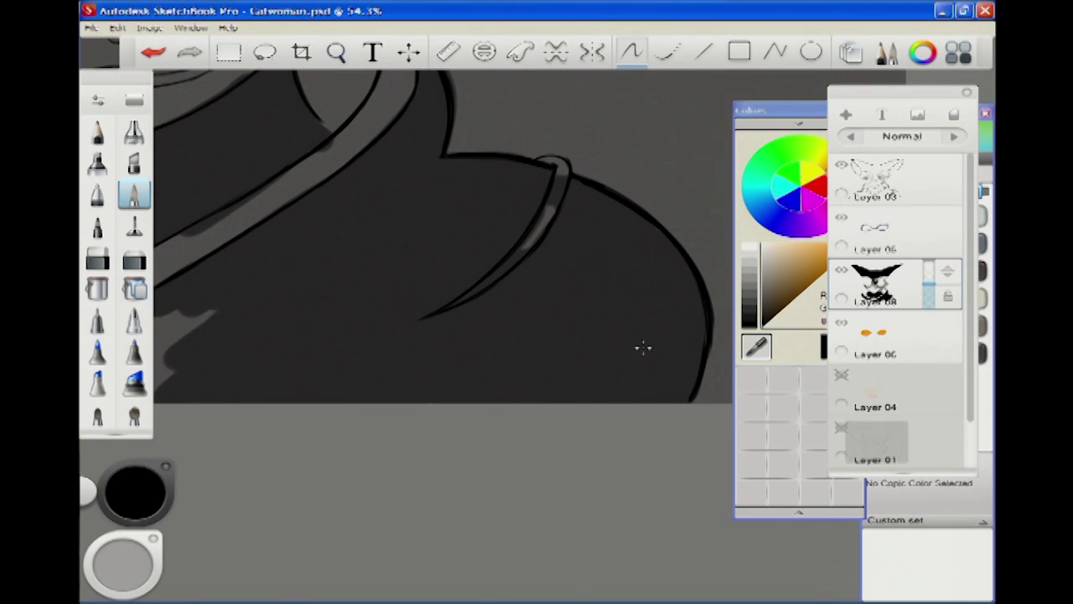
pyautogui.moveTo(392, 65)
pyautogui.mouseDown()
pyautogui.moveTo(282, 297)
pyautogui.moveTo(611, 307)
pyautogui.moveTo(432, 226)
pyautogui.moveTo(431, 259)
pyautogui.moveTo(352, 438)
pyautogui.mouseUp()
pyautogui.press('space')
pyautogui.moveTo(359, 204); pyautogui.dragTo(402, 203)
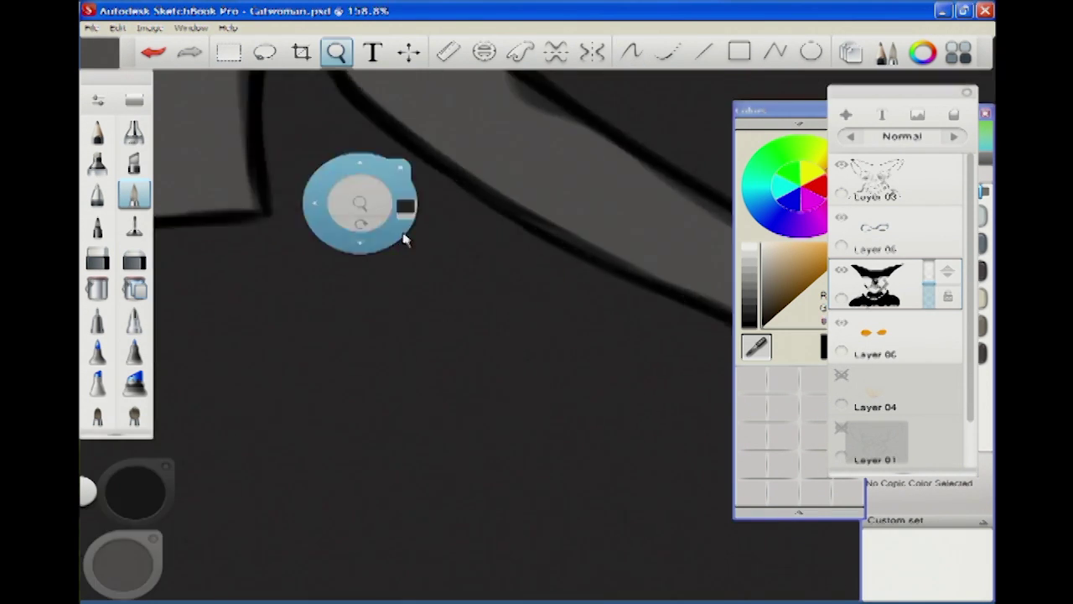
# - Erase the black overspill from the collar band and touch up the fill along its edges
pyautogui.press('e')
pyautogui.moveTo(523, 380)
pyautogui.mouseDown()
pyautogui.moveTo(586, 282)
pyautogui.moveTo(227, 436)
pyautogui.moveTo(143, 434)
pyautogui.mouseUp()
pyautogui.click(134, 193)
pyautogui.press('space')
pyautogui.moveTo(628, 296); pyautogui.dragTo(172, 270)
pyautogui.press('space')
pyautogui.moveTo(558, 498)
pyautogui.mouseDown()
pyautogui.moveTo(249, 412)
pyautogui.moveTo(658, 240)
pyautogui.moveTo(642, 482)
pyautogui.mouseUp()
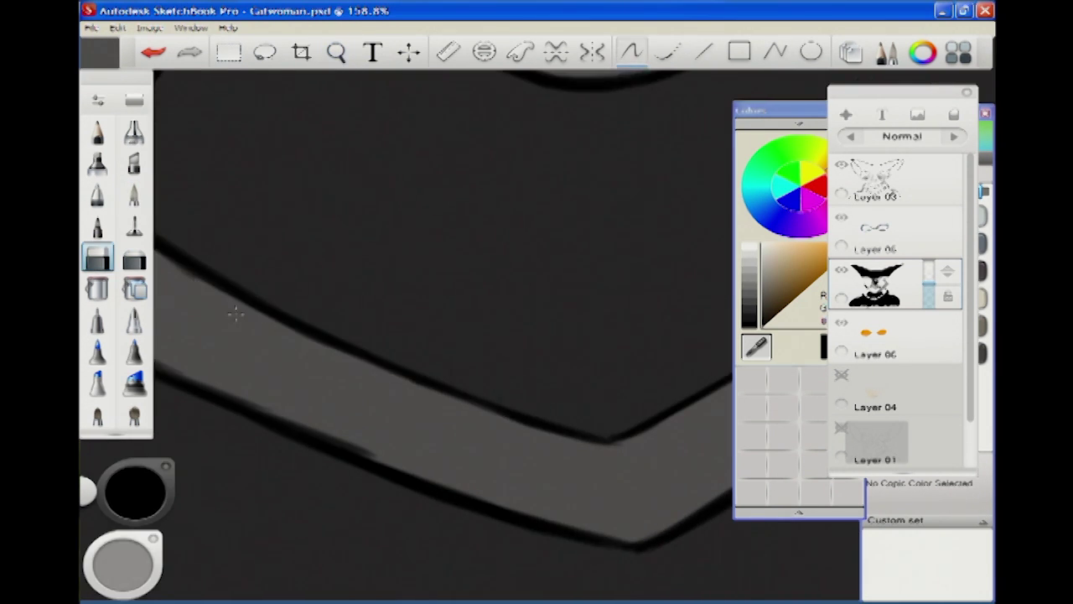
# - Erase the black spilling past the collar's outer outline and restore the black layer to full opacity
pyautogui.press('space')
pyautogui.moveTo(503, 431)
pyautogui.mouseDown()
pyautogui.moveTo(456, 210)
pyautogui.moveTo(466, 425)
pyautogui.moveTo(613, 103)
pyautogui.moveTo(441, 227)
pyautogui.mouseUp()
pyautogui.press('space')
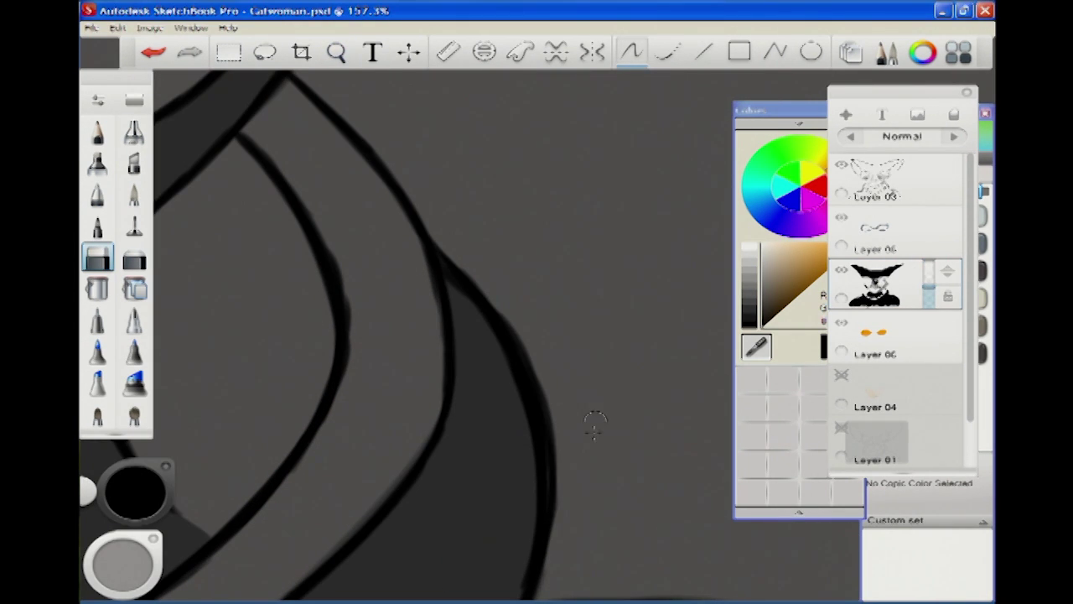
pyautogui.press('space')
pyautogui.moveTo(595, 423); pyautogui.dragTo(570, 412)
pyautogui.press('space')
pyautogui.moveTo(400, 305); pyautogui.dragTo(493, 321)
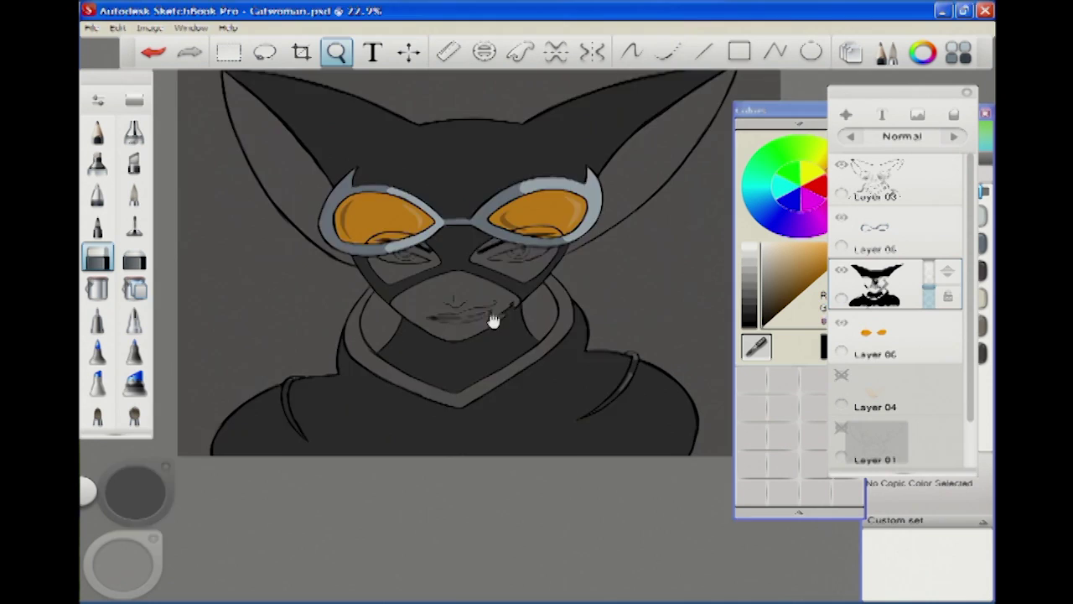
pyautogui.scroll(-3, 930, 394)
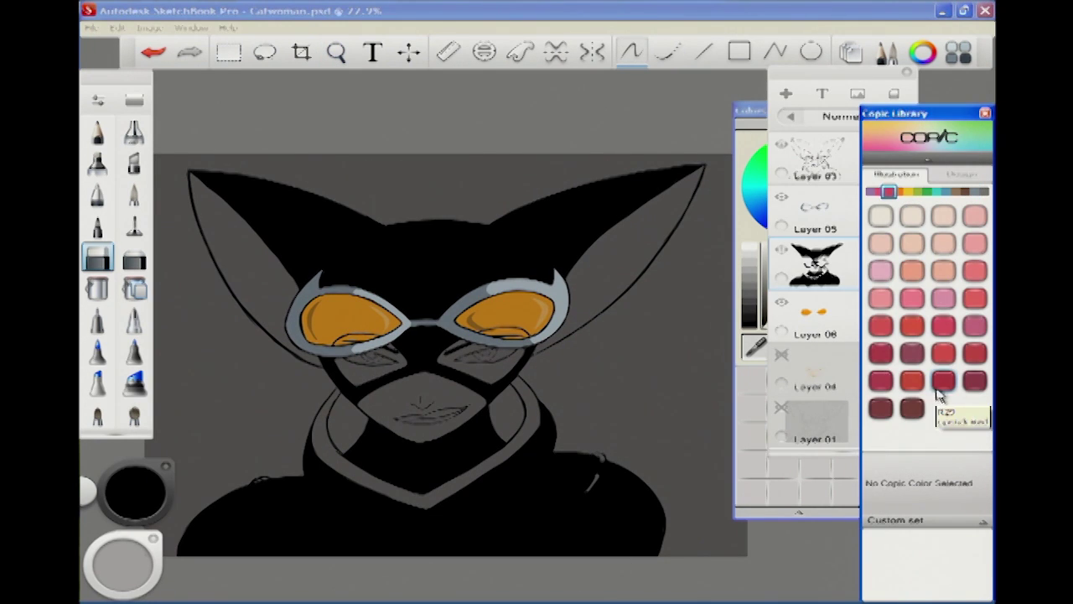
# - Fill both sides of the inner collar on a new layer beneath the black, using a darkened Copic R29 Lipstick Red
pyautogui.click(943, 381)
pyautogui.click(841, 332)
pyautogui.hotkey('ctrl', 'shift', 'n')
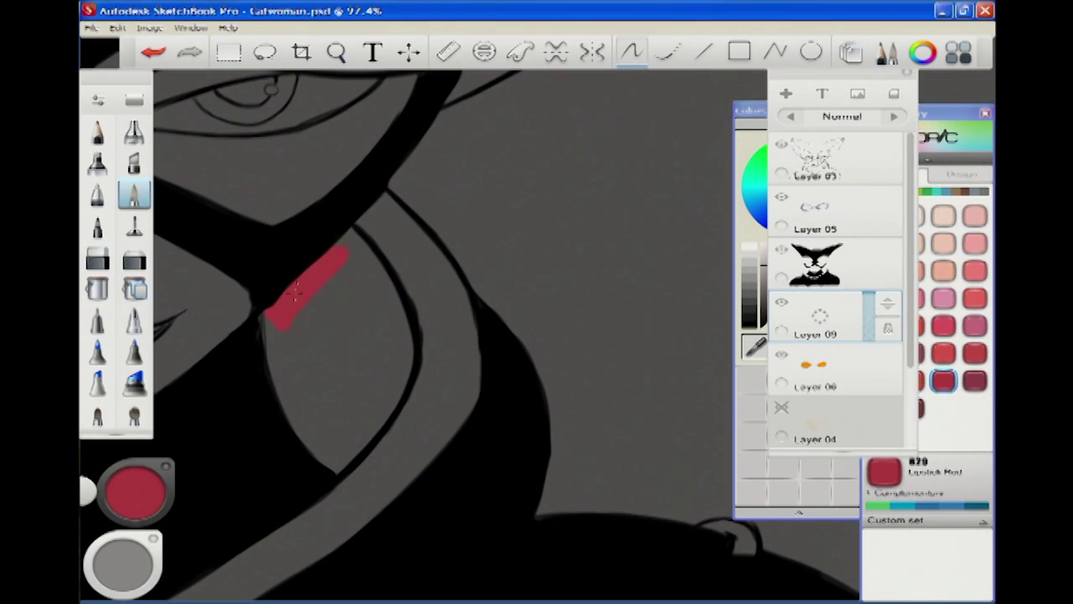
pyautogui.moveTo(277, 323)
pyautogui.mouseDown()
pyautogui.moveTo(353, 244)
pyautogui.moveTo(301, 419)
pyautogui.moveTo(335, 465)
pyautogui.mouseUp()
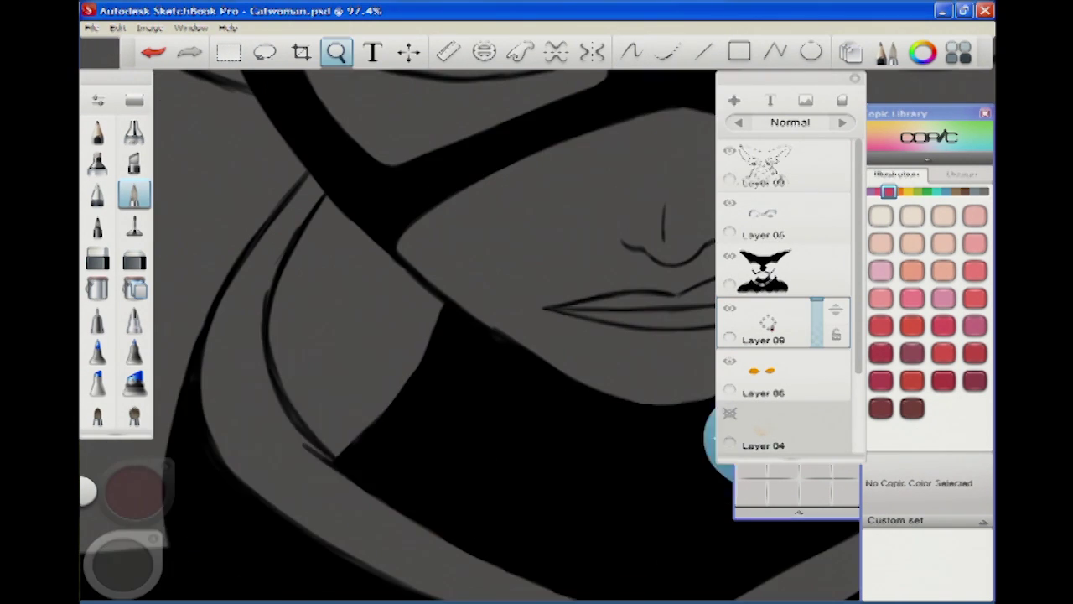
pyautogui.moveTo(359, 290); pyautogui.dragTo(318, 439)
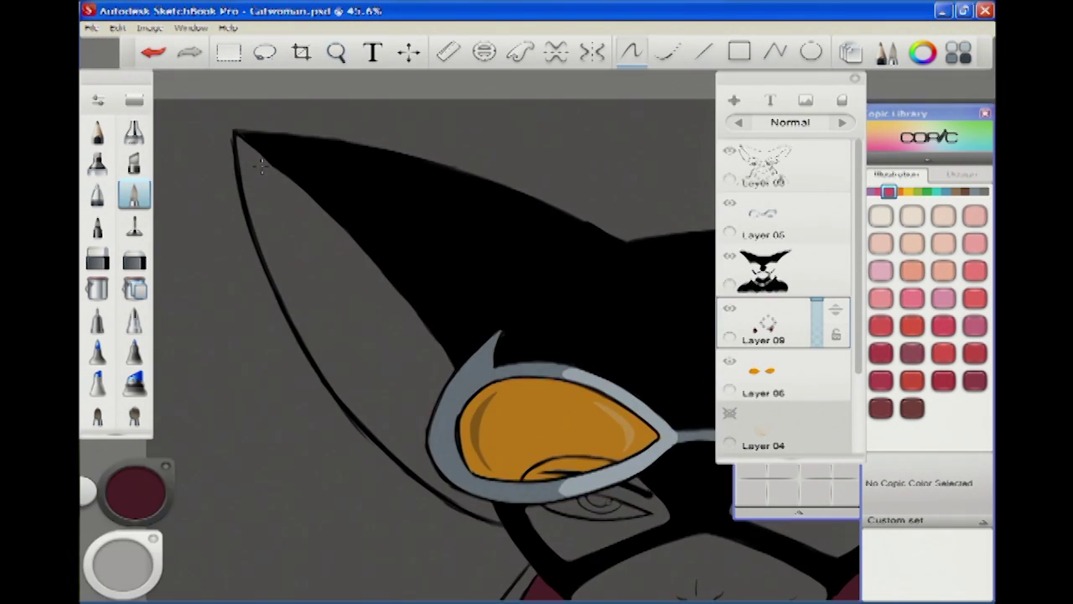
# - Fill the left inner ear with dark maroon and paint a maroon shadow along the inner side of the right one
pyautogui.moveTo(251, 151)
pyautogui.mouseDown()
pyautogui.moveTo(406, 297)
pyautogui.moveTo(388, 453)
pyautogui.mouseUp()
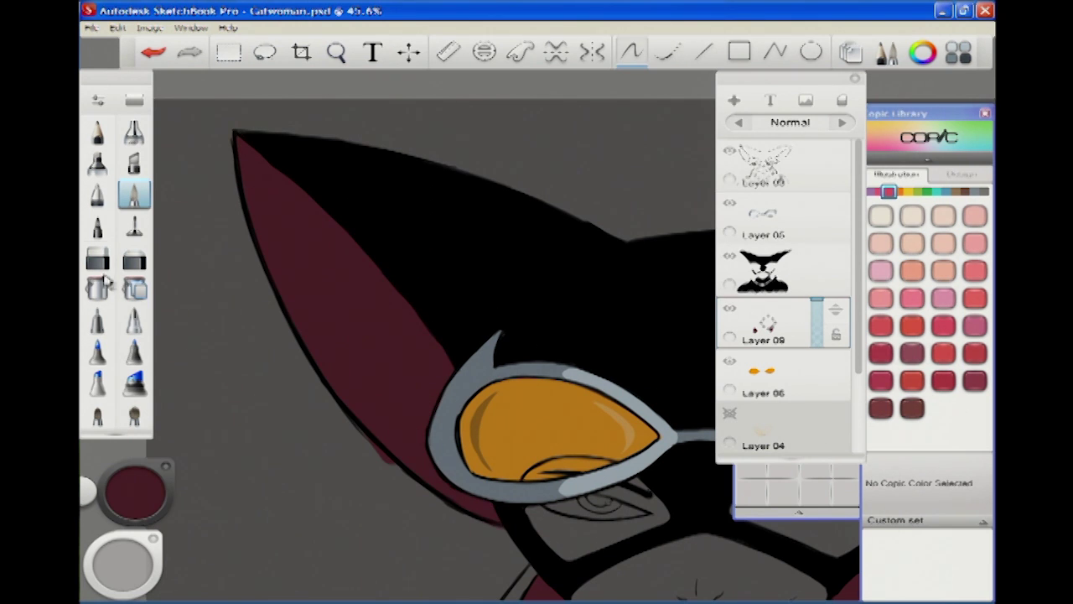
pyautogui.moveTo(336, 421)
pyautogui.mouseDown()
pyautogui.moveTo(546, 462)
pyautogui.moveTo(143, 205)
pyautogui.mouseUp()
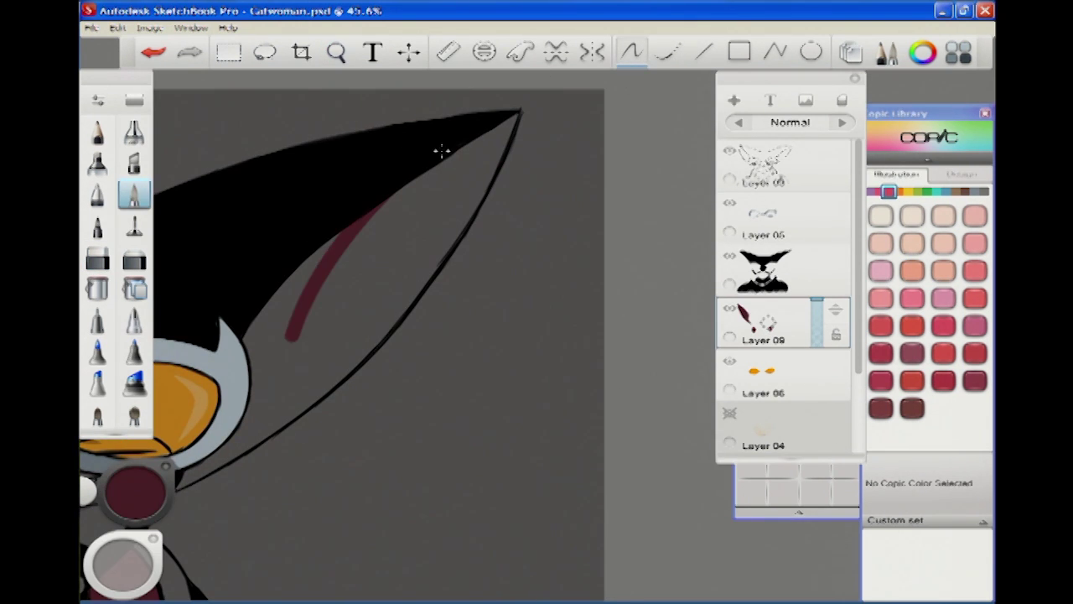
pyautogui.scroll(-2, 444, 445)
pyautogui.scroll(5, 435, 304)
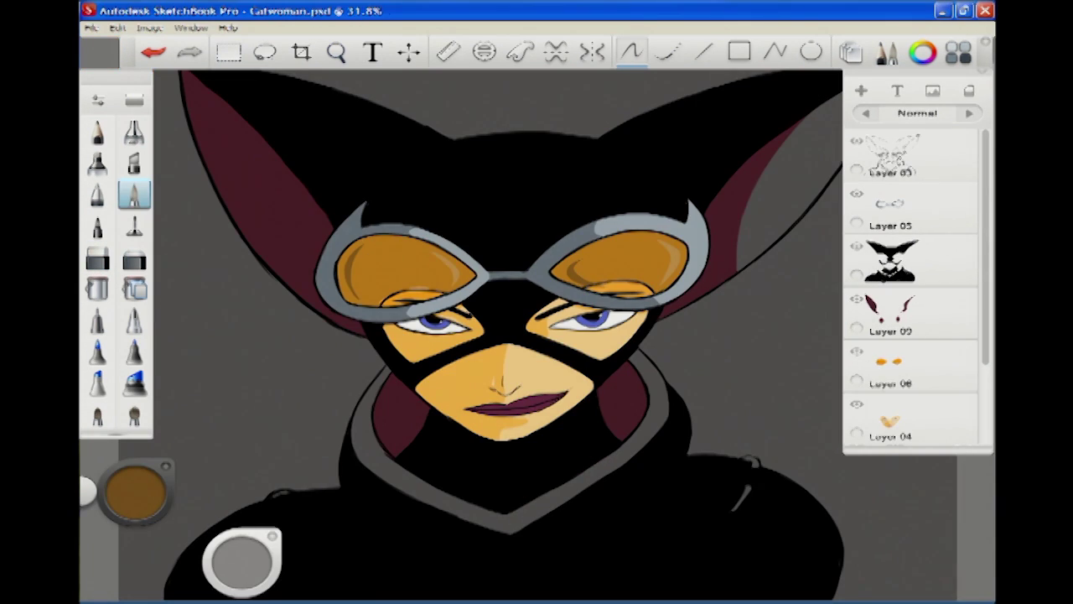
# - Fill the rest of the right inner ear with a lighter red on a new layer beneath the maroon
pyautogui.click(922, 52)
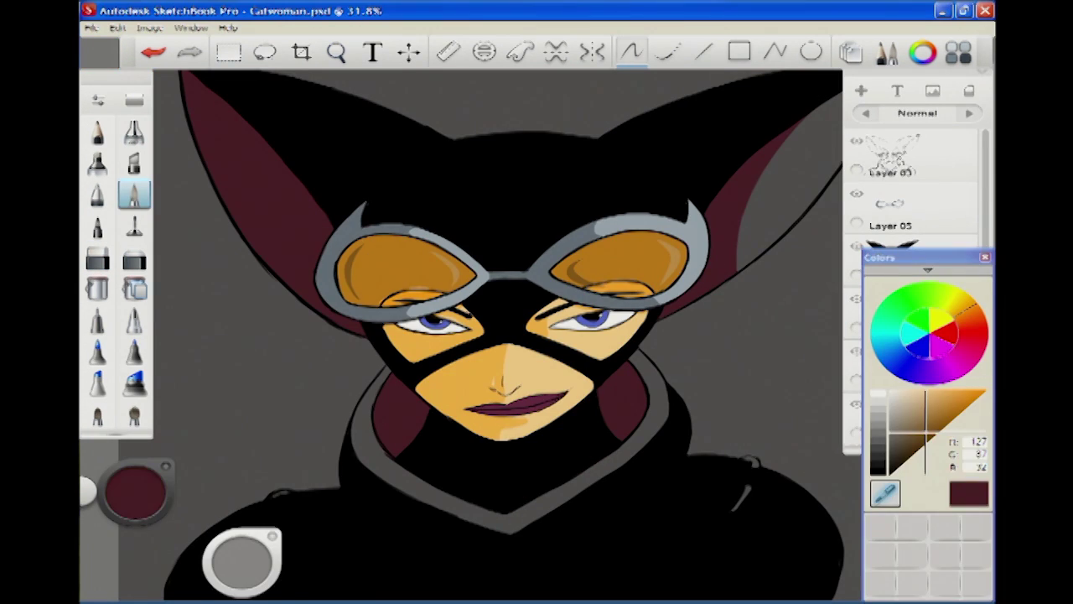
pyautogui.click(985, 261)
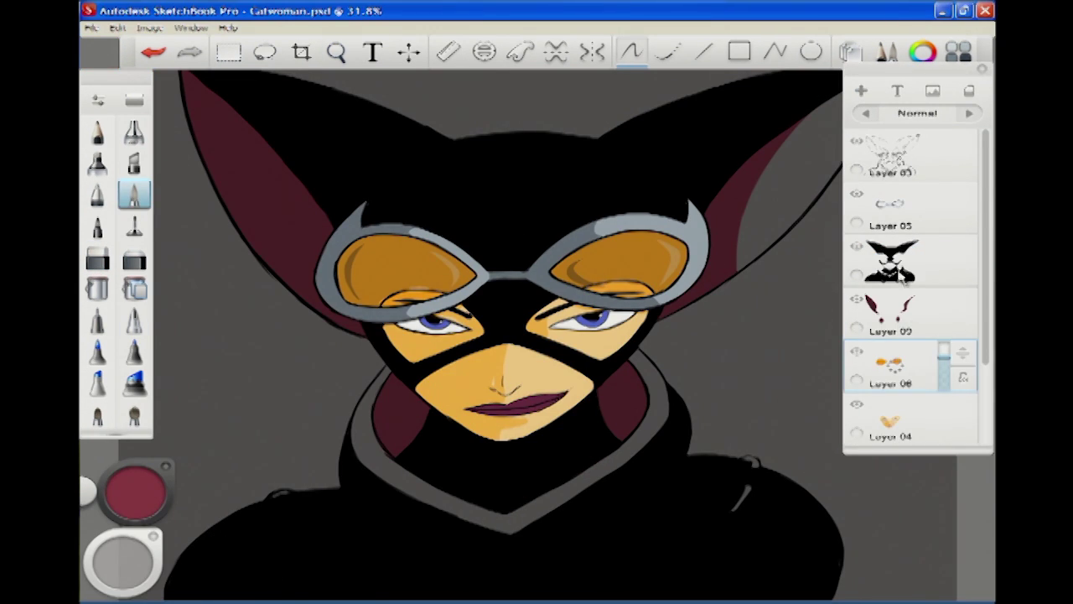
pyautogui.scroll(3, 567, 225)
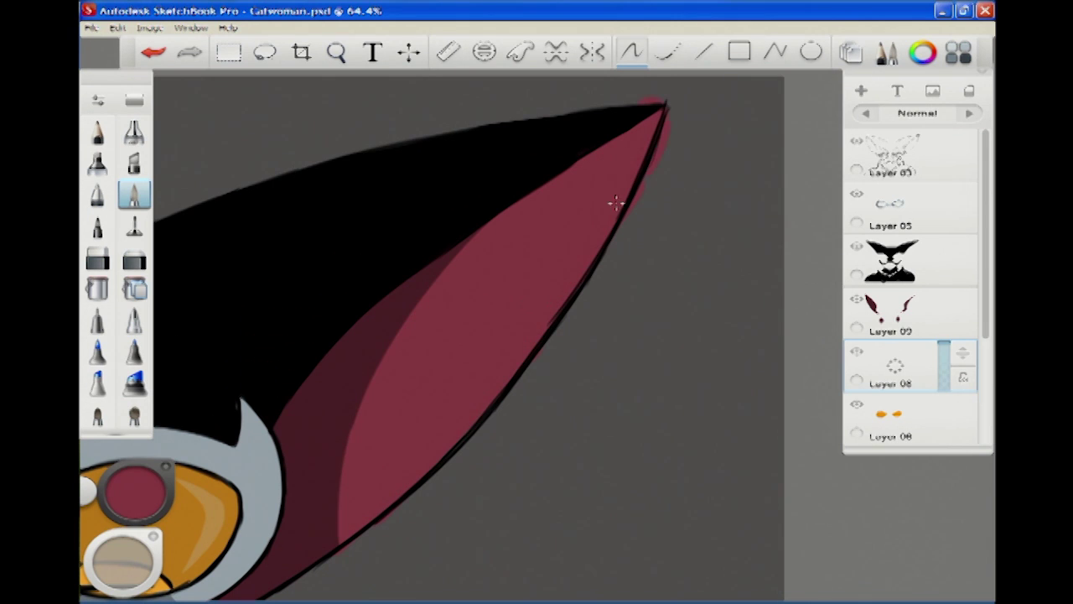
# - Erase the lighter red that spills outside the right ear's outline
pyautogui.click(97, 257)
pyautogui.moveTo(251, 335); pyautogui.dragTo(388, 266)
pyautogui.moveTo(122, 560); pyautogui.dragTo(159, 560)
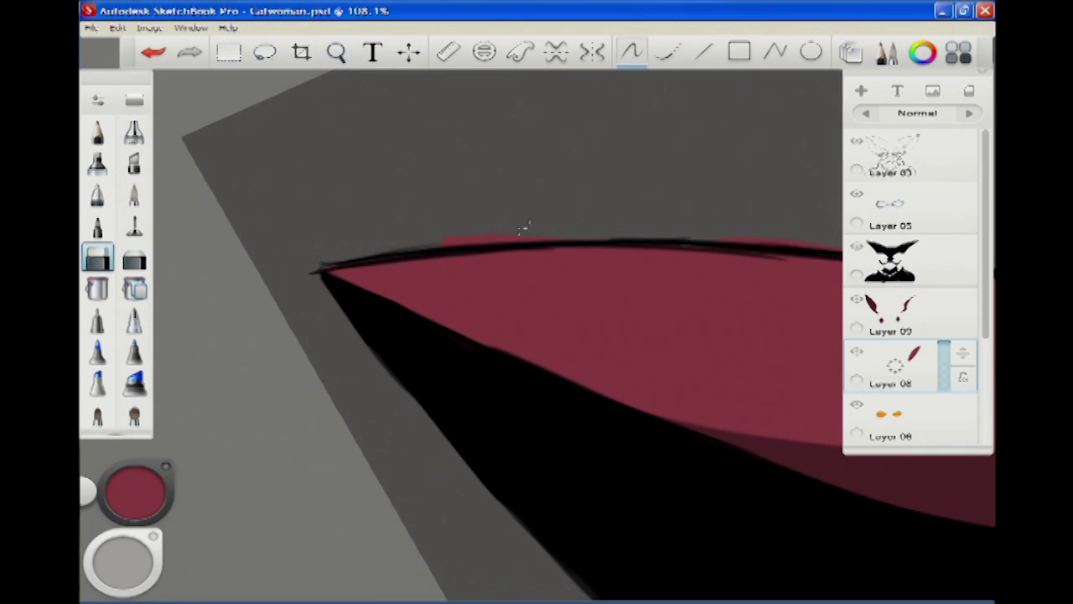
pyautogui.moveTo(537, 302); pyautogui.dragTo(618, 246)
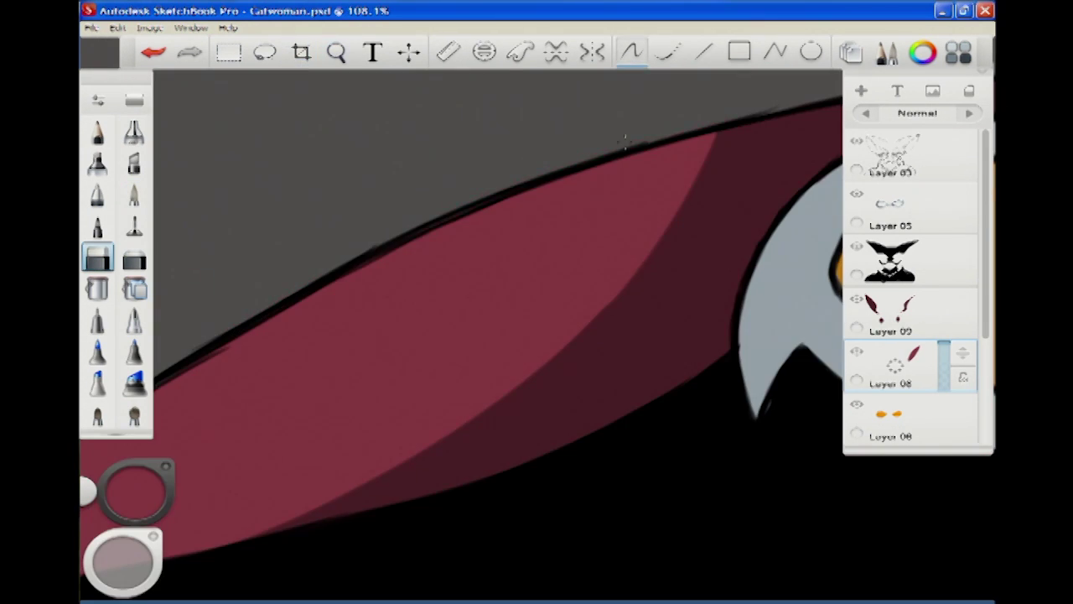
pyautogui.scroll(-3, 647, 141)
pyautogui.moveTo(419, 311); pyautogui.dragTo(469, 306)
# - Paint a thin lighter-red rim along the left inner ear on a new layer above the maroon and erase its overspill
pyautogui.click(860, 90)
pyautogui.click(631, 52)
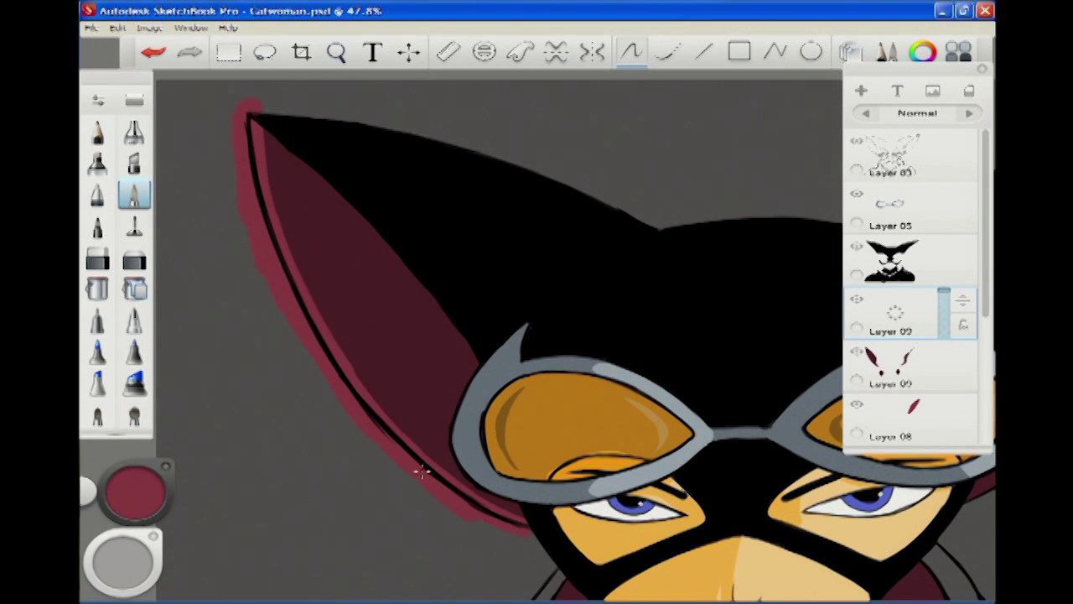
pyautogui.scroll(5, 422, 472)
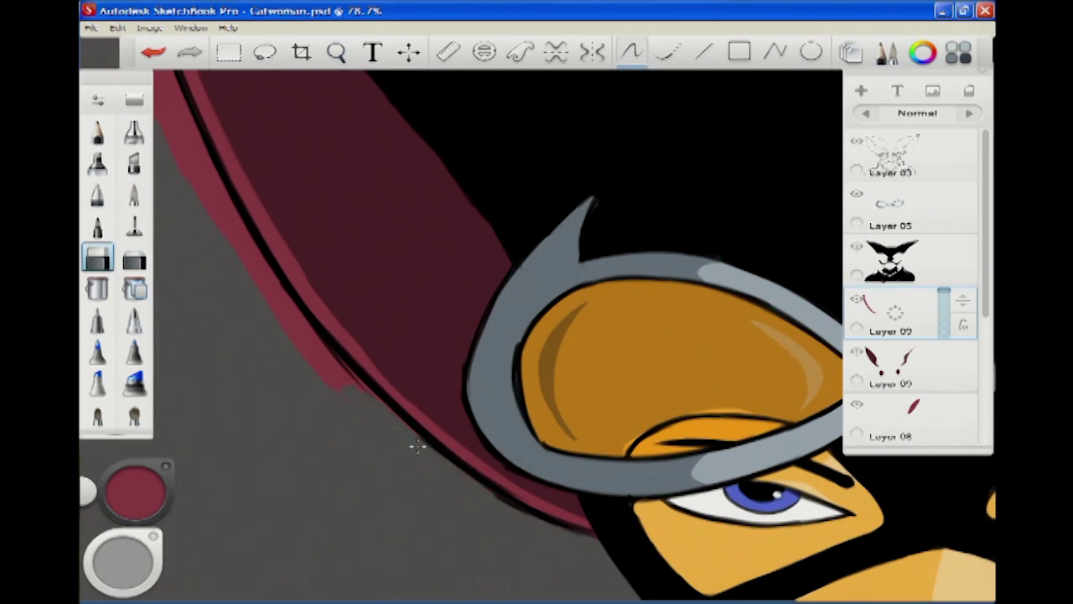
pyautogui.moveTo(239, 222); pyautogui.dragTo(591, 507)
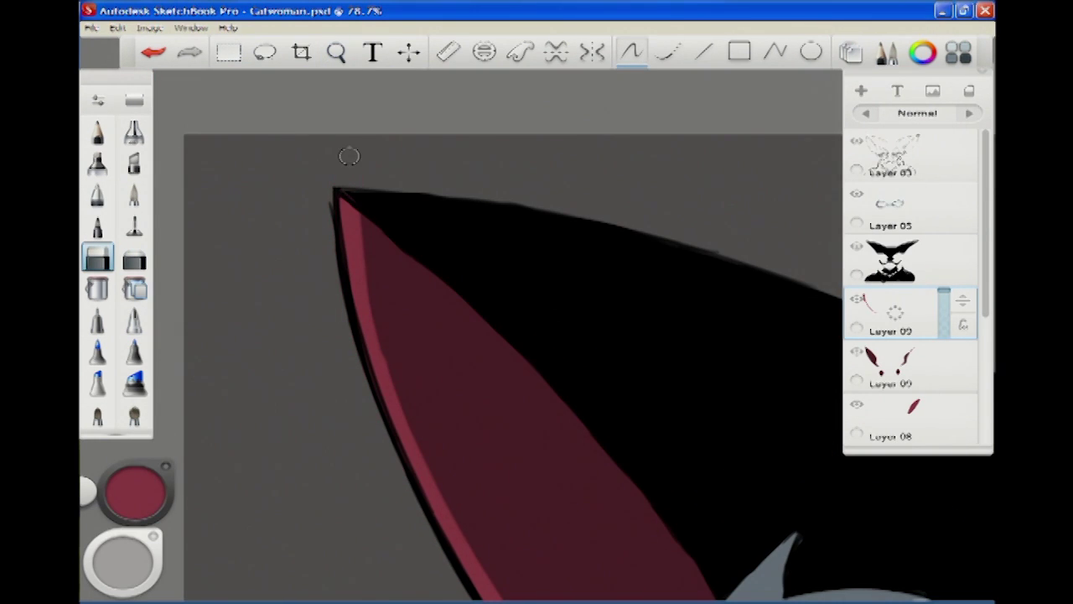
pyautogui.moveTo(424, 318)
pyautogui.mouseDown()
pyautogui.moveTo(378, 209)
pyautogui.moveTo(479, 296)
pyautogui.moveTo(402, 276)
pyautogui.mouseUp()
pyautogui.hotkey('ctrl', 'z')
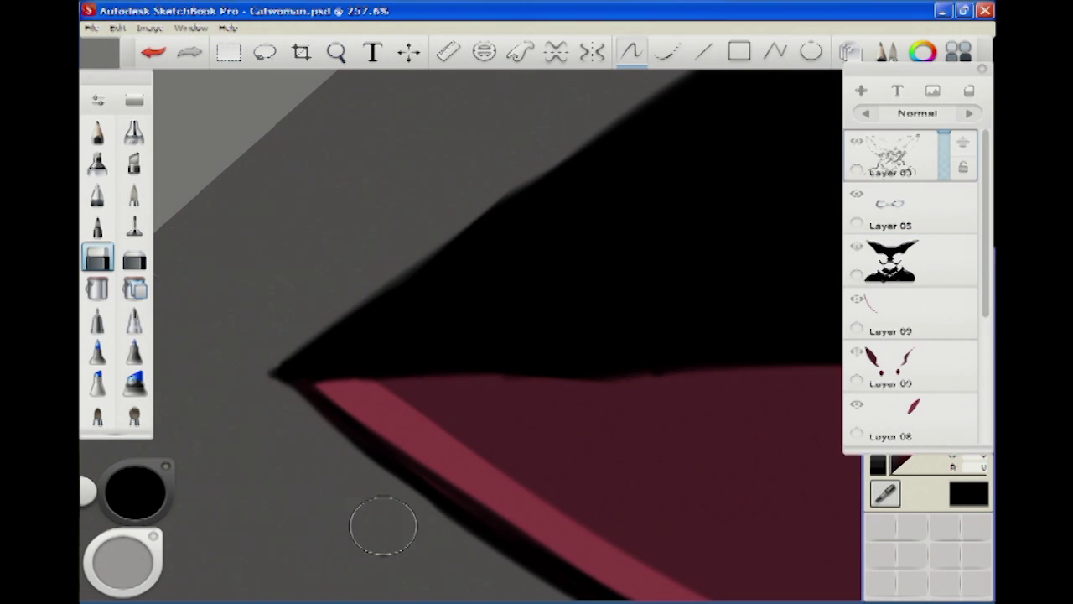
# - Clean up the left ear tip and the hood's black edge, and lower the black layer's opacity
pyautogui.moveTo(404, 524); pyautogui.dragTo(388, 275)
pyautogui.moveTo(310, 153); pyautogui.dragTo(293, 292)
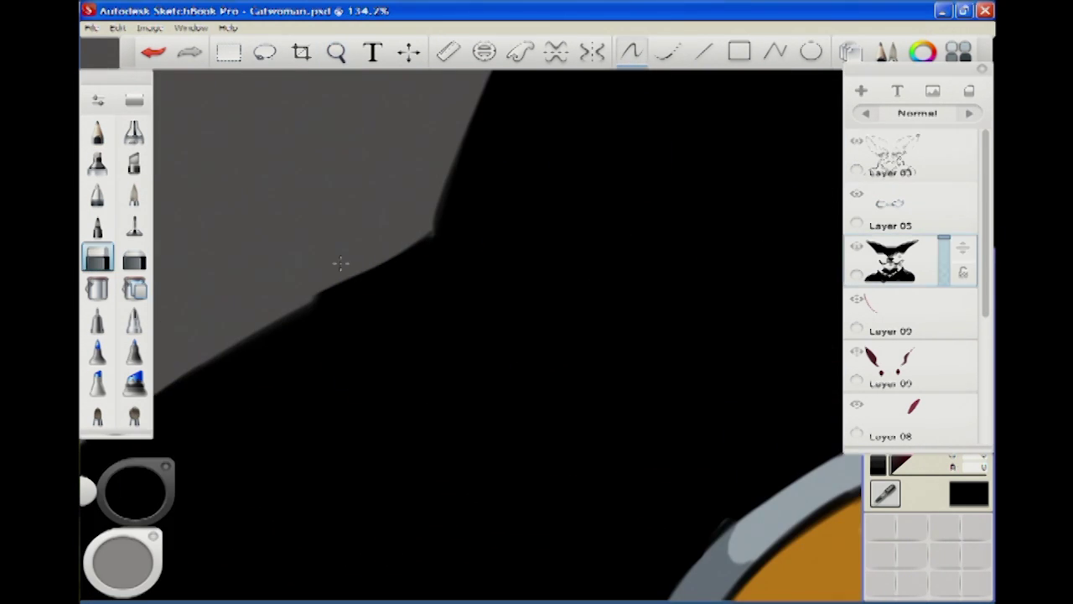
pyautogui.moveTo(360, 92)
pyautogui.mouseDown()
pyautogui.moveTo(702, 439)
pyautogui.moveTo(623, 209)
pyautogui.mouseUp()
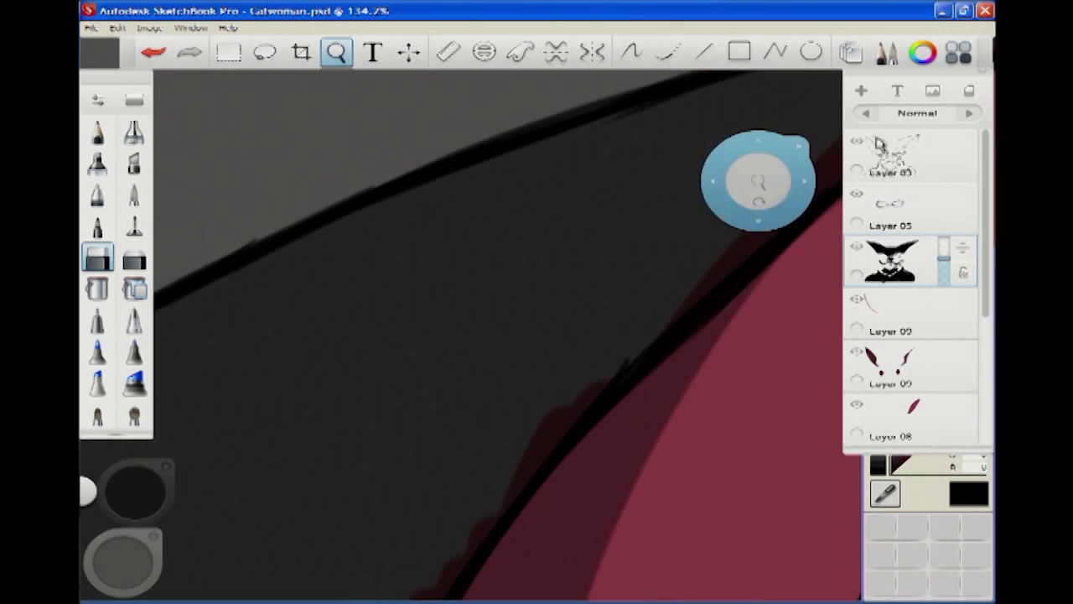
# - Thicken the right ear's black outlines on the line art layer and erase the stray lines around its tip
pyautogui.click(890, 155)
pyautogui.click(97, 132)
pyautogui.moveTo(280, 235); pyautogui.dragTo(546, 194)
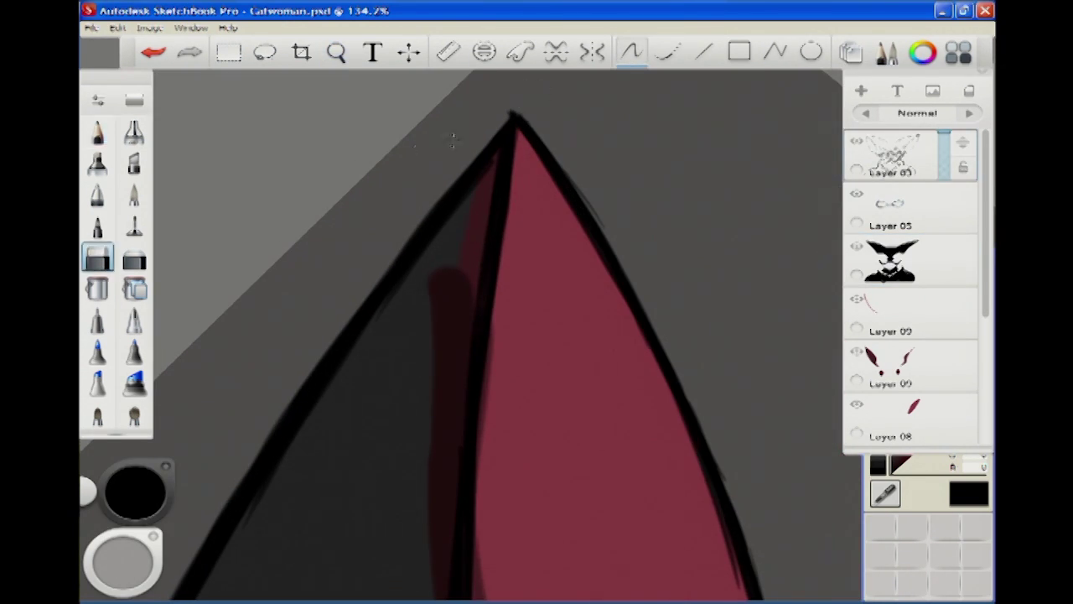
pyautogui.press('space')
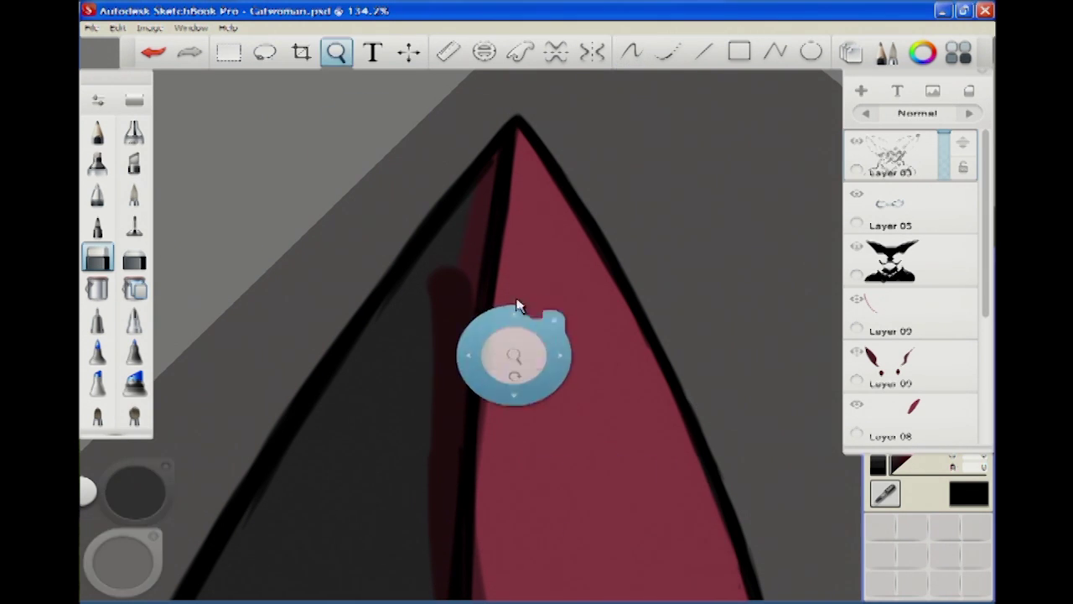
pyautogui.press('e')
# - Fill the curved stripes on both shoulders with light grey-blue on the goggle frame layer and tidy their outlines
pyautogui.press('space')
pyautogui.moveTo(269, 518); pyautogui.dragTo(343, 311)
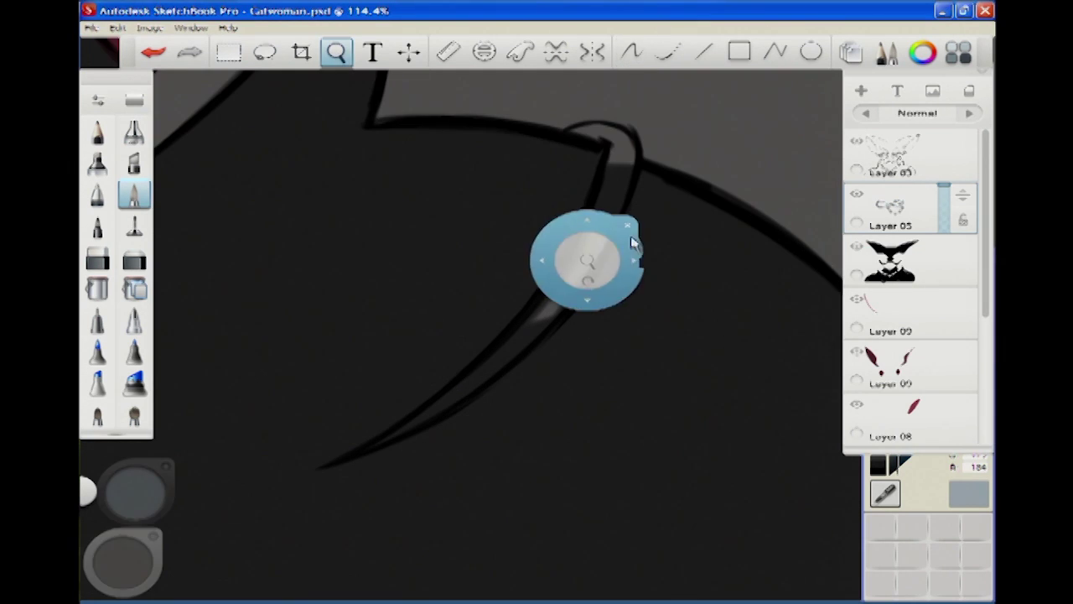
pyautogui.moveTo(619, 136); pyautogui.dragTo(605, 201)
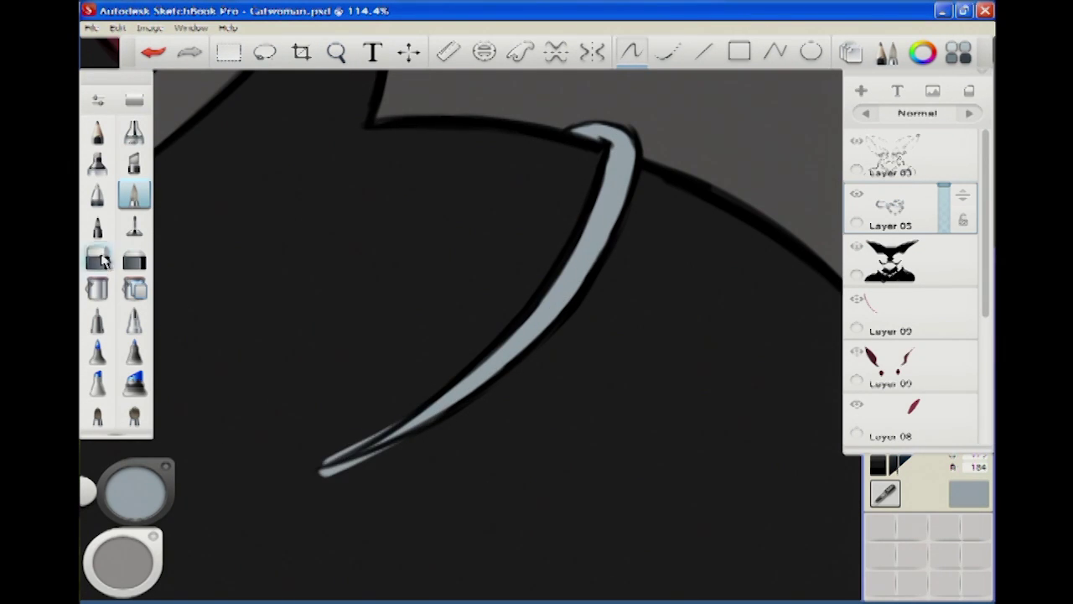
pyautogui.click(336, 52)
pyautogui.moveTo(347, 383); pyautogui.dragTo(369, 161)
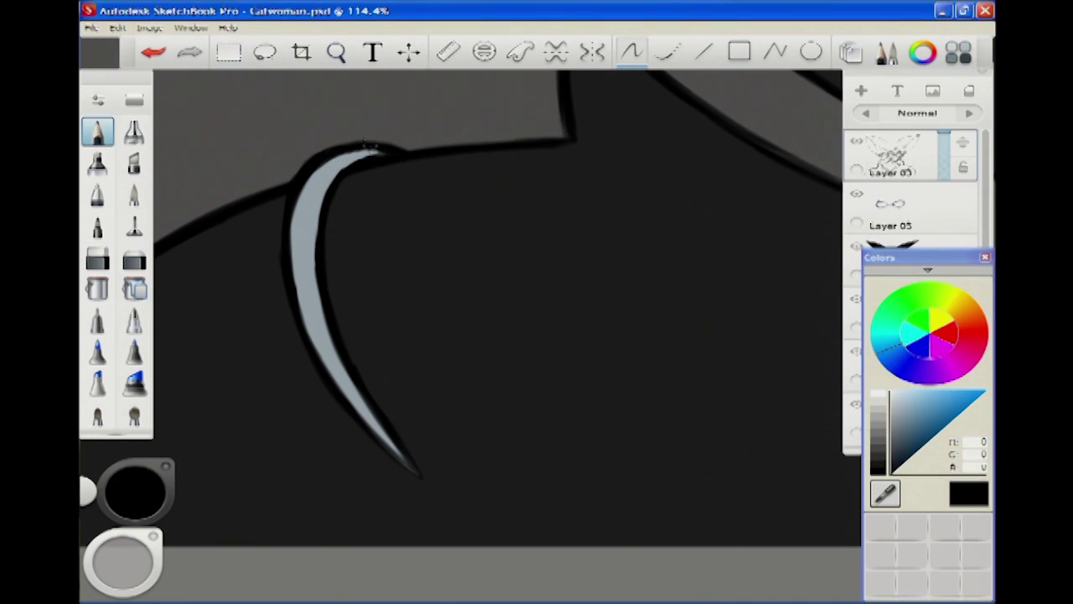
# - Fill the V-shaped collar band with light grey-blue on the layer directly beneath the black costume layer
pyautogui.press('space')
pyautogui.moveTo(527, 282); pyautogui.dragTo(478, 282)
pyautogui.press('space')
pyautogui.click(137, 201)
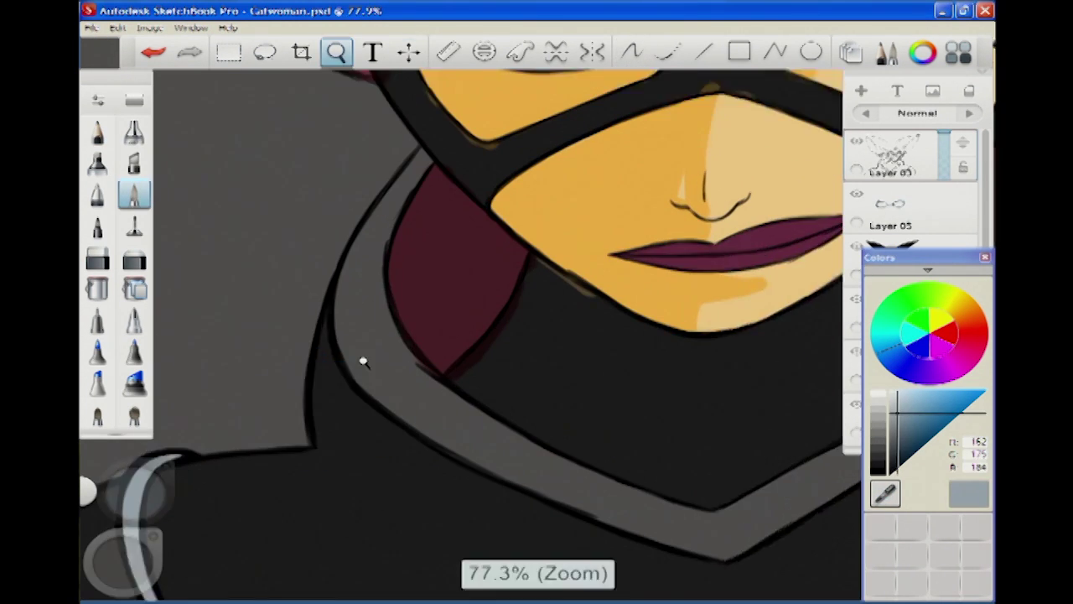
pyautogui.click(922, 317)
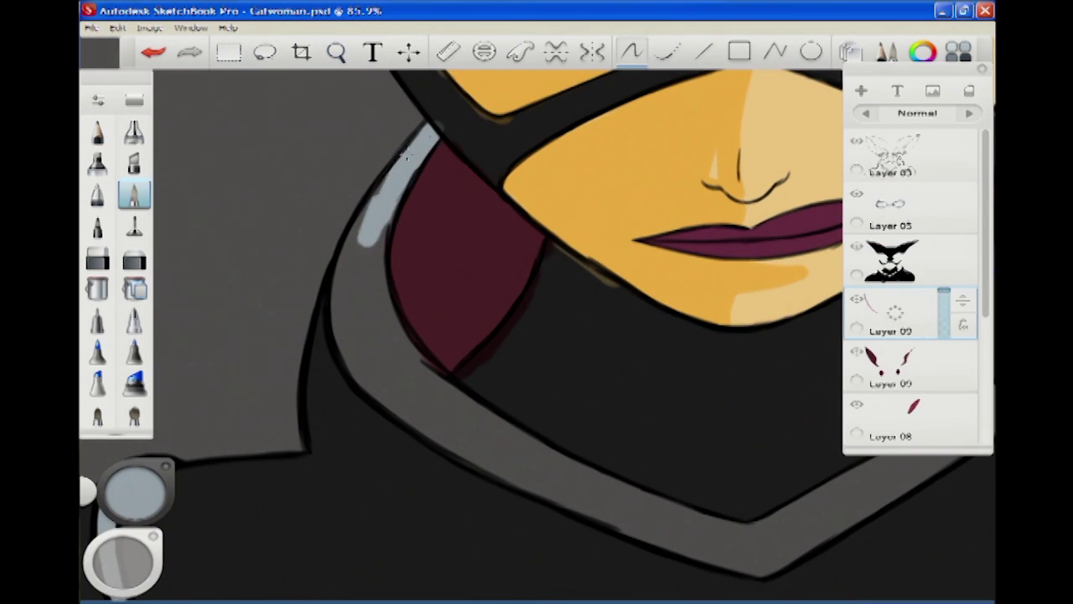
pyautogui.moveTo(407, 155)
pyautogui.mouseDown()
pyautogui.moveTo(470, 419)
pyautogui.moveTo(591, 499)
pyautogui.moveTo(737, 545)
pyautogui.mouseUp()
pyautogui.press('space')
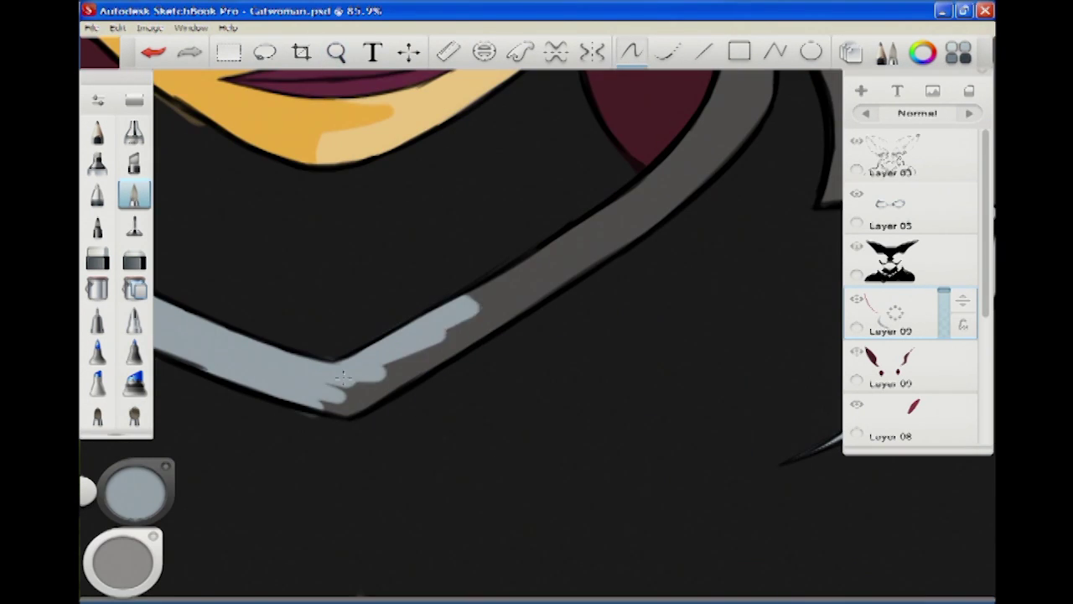
pyautogui.moveTo(342, 377)
pyautogui.mouseDown()
pyautogui.moveTo(696, 201)
pyautogui.moveTo(737, 118)
pyautogui.mouseUp()
pyautogui.moveTo(552, 285); pyautogui.dragTo(531, 167)
# - Restore the black layer's opacity, touch up its edge beside the right cheek in black, and merge the collar layer with the one below
pyautogui.click(97, 257)
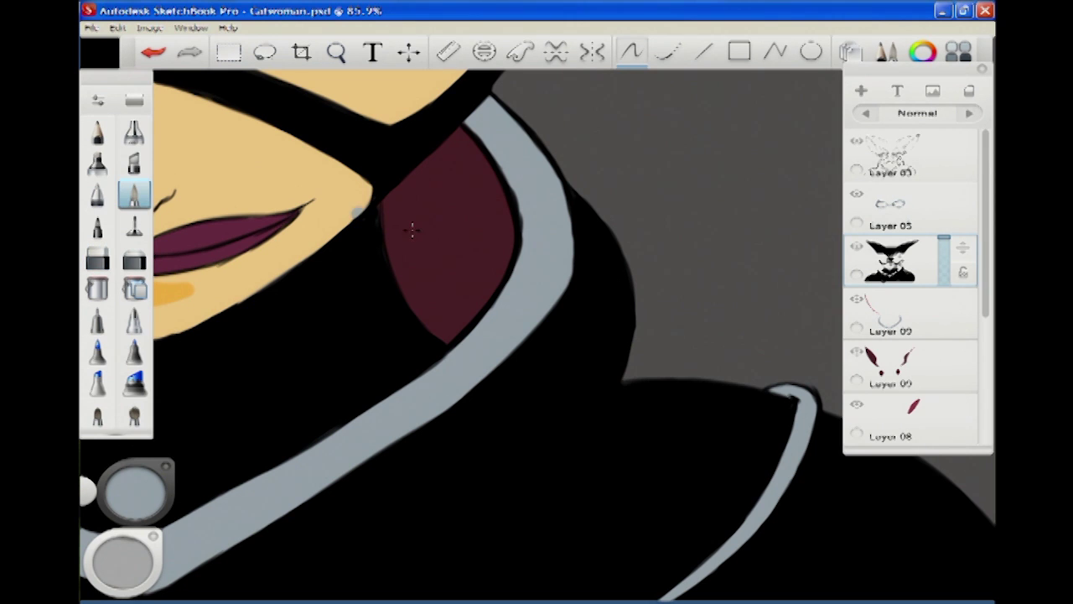
pyautogui.click(922, 52)
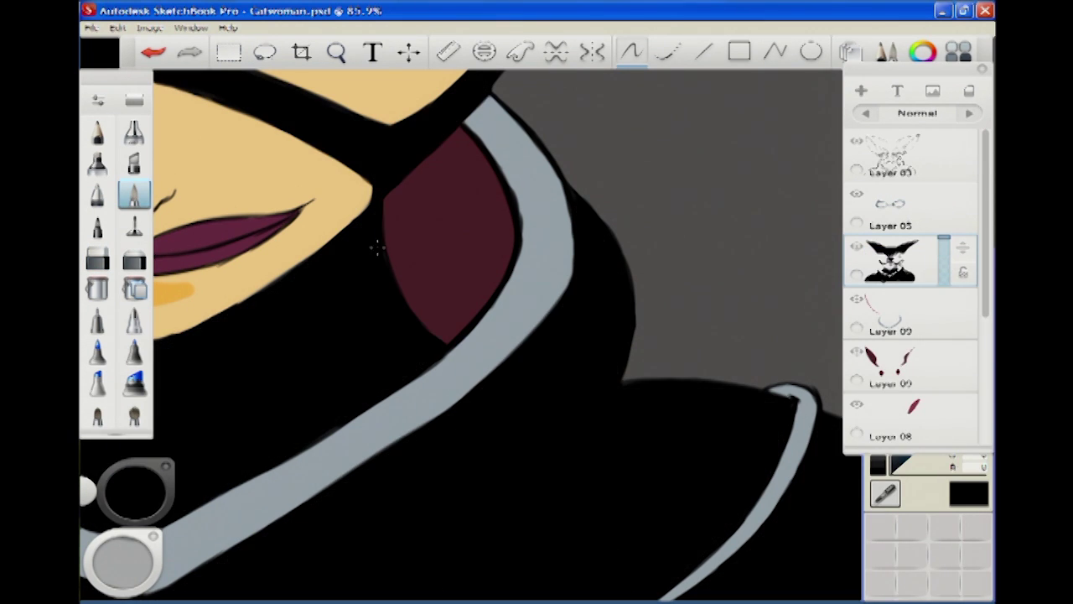
pyautogui.moveTo(377, 245); pyautogui.dragTo(677, 394)
pyautogui.click(896, 312)
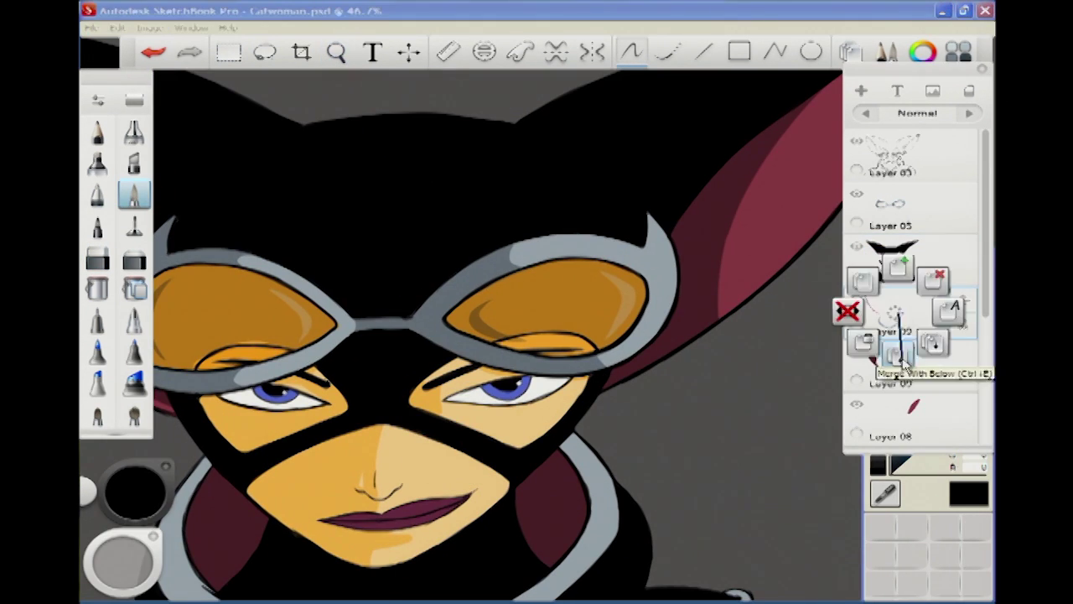
pyautogui.click(901, 356)
# - Add a new layer above the black costume layer and hide the black, maroon and goggle lens layers
pyautogui.click(968, 493)
pyautogui.press('space')
pyautogui.moveTo(474, 274); pyautogui.dragTo(399, 416)
pyautogui.click(857, 352)
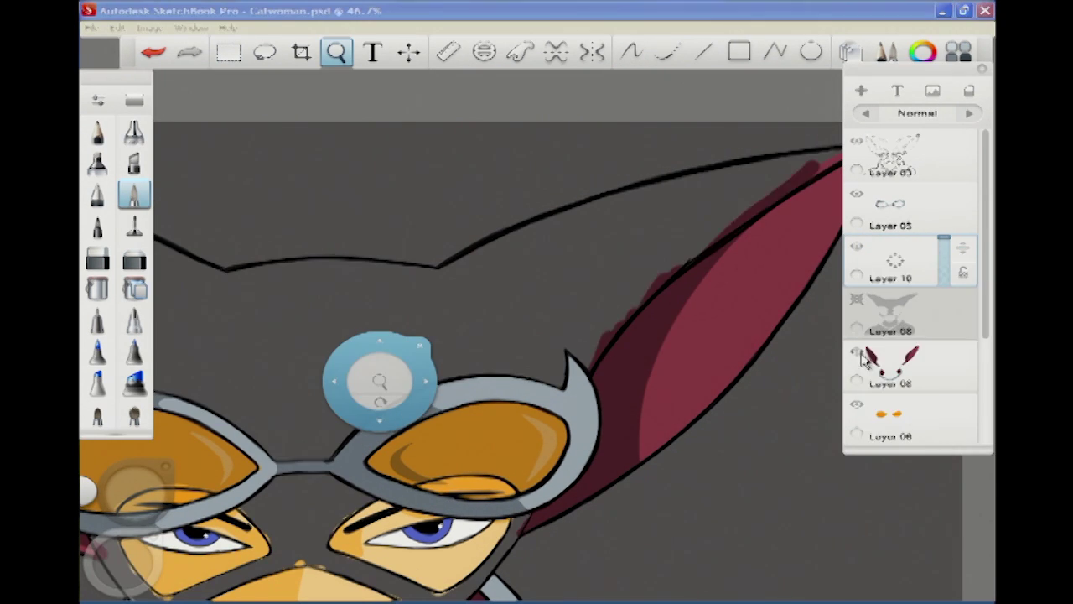
pyautogui.click(856, 352)
pyautogui.scroll(3, 888, 318)
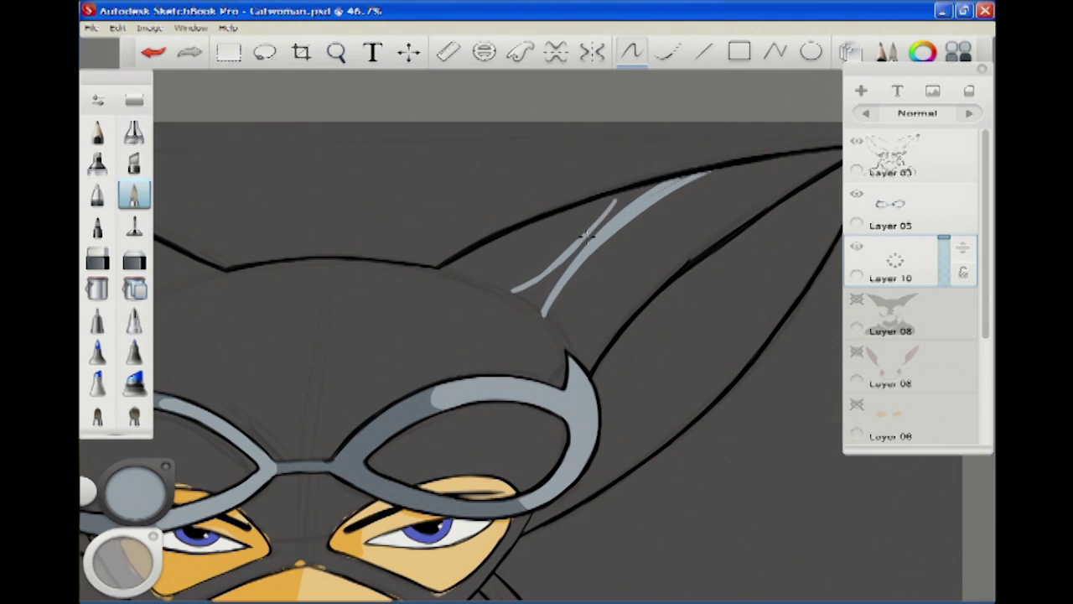
# - Paint a tapered light grey-blue highlight along the upper part of the right ear on the new layer
pyautogui.press('space')
pyautogui.moveTo(553, 197); pyautogui.dragTo(628, 435)
pyautogui.press('space')
pyautogui.moveTo(417, 209)
pyautogui.mouseDown()
pyautogui.moveTo(743, 408)
pyautogui.moveTo(328, 271)
pyautogui.moveTo(531, 283)
pyautogui.mouseUp()
pyautogui.moveTo(437, 382); pyautogui.dragTo(587, 419)
pyautogui.moveTo(579, 364); pyautogui.dragTo(528, 250)
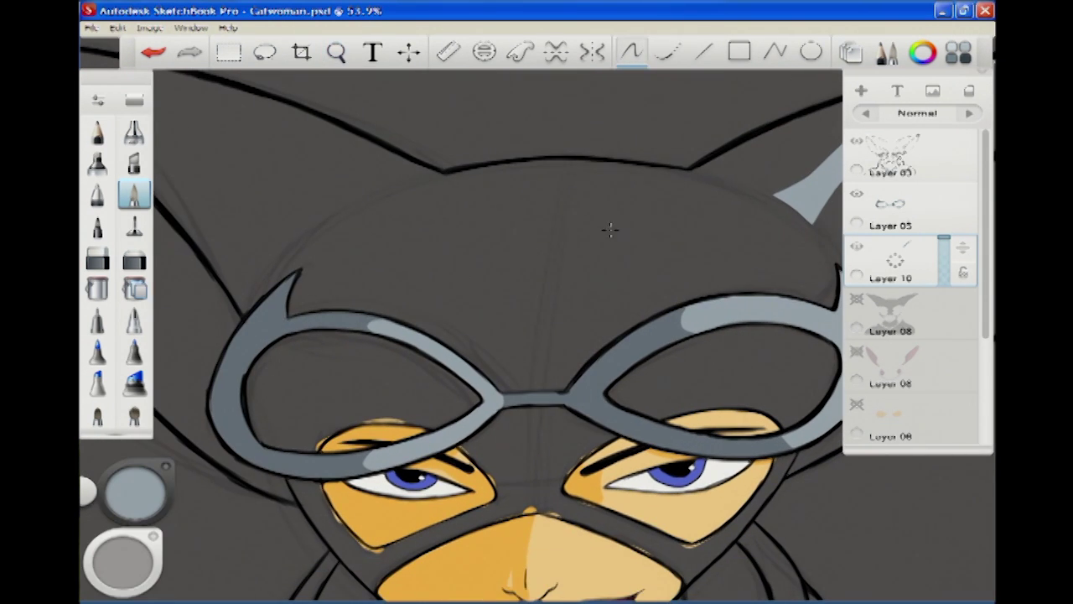
# - Paint a light grey-blue crescent highlight on the forehead above the goggles and outline a connecting band up the left ear
pyautogui.moveTo(647, 266); pyautogui.dragTo(390, 304)
pyautogui.moveTo(406, 195); pyautogui.dragTo(531, 271)
pyautogui.moveTo(222, 136); pyautogui.dragTo(336, 220)
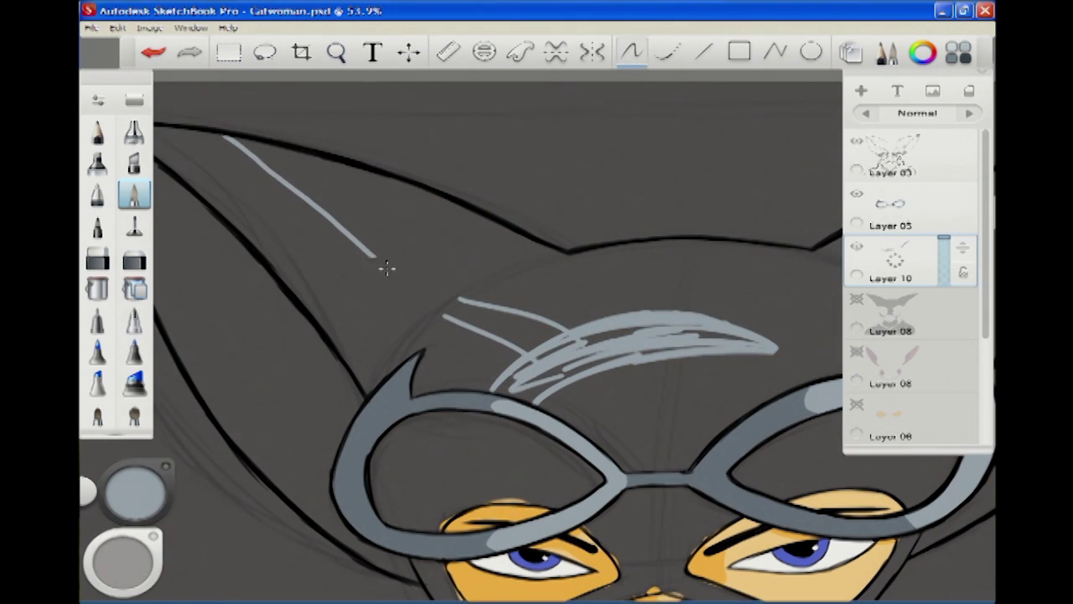
pyautogui.moveTo(413, 293)
pyautogui.mouseDown()
pyautogui.moveTo(469, 352)
pyautogui.moveTo(503, 470)
pyautogui.mouseUp()
pyautogui.moveTo(704, 210)
pyautogui.mouseDown()
pyautogui.moveTo(335, 339)
pyautogui.moveTo(398, 253)
pyautogui.mouseUp()
pyautogui.moveTo(599, 300); pyautogui.dragTo(546, 271)
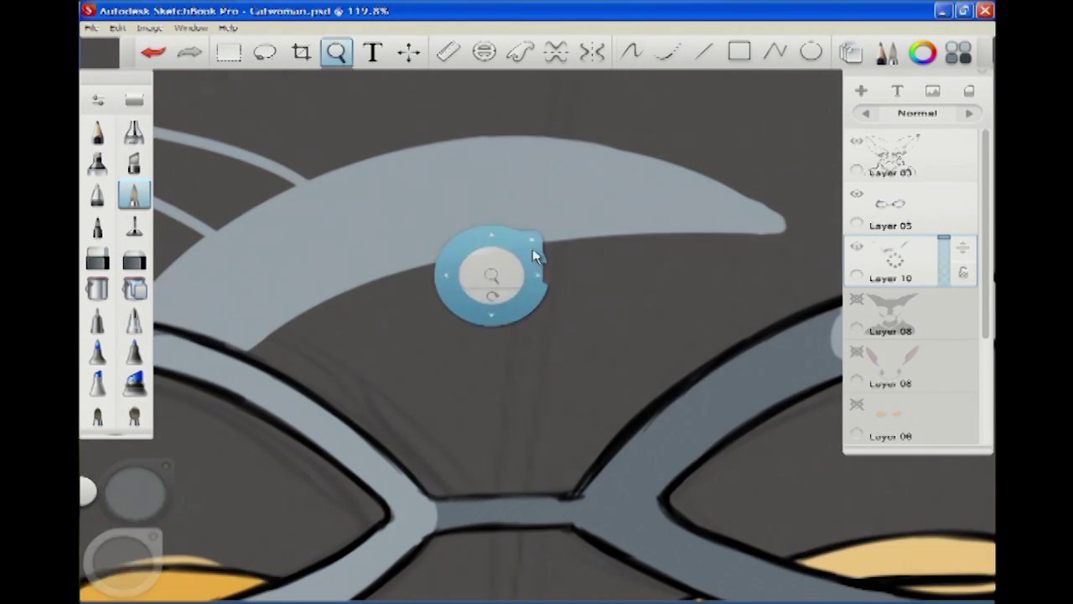
# - Erase along the lower edge of the forehead crescent to give it a smooth, thinner curve
pyautogui.press('e')
pyautogui.moveTo(739, 233); pyautogui.dragTo(315, 303)
pyautogui.moveTo(783, 214); pyautogui.dragTo(288, 318)
pyautogui.moveTo(726, 214)
pyautogui.mouseDown()
pyautogui.moveTo(380, 273)
pyautogui.moveTo(243, 344)
pyautogui.mouseUp()
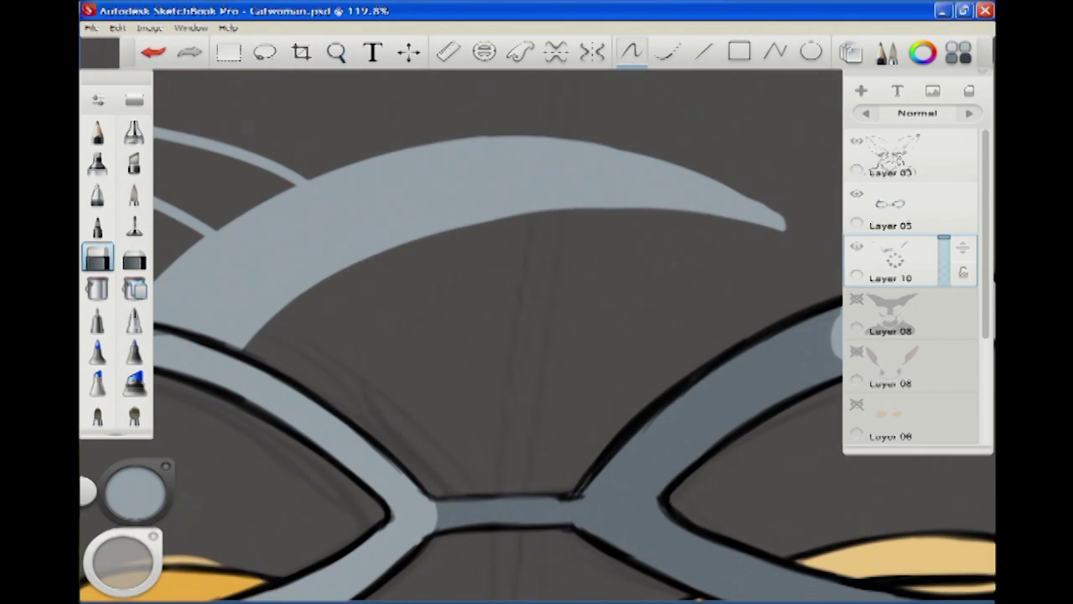
# - Fill the left ear's highlight band with light grey-blue and erase along its edges to smooth and taper it
pyautogui.click(134, 195)
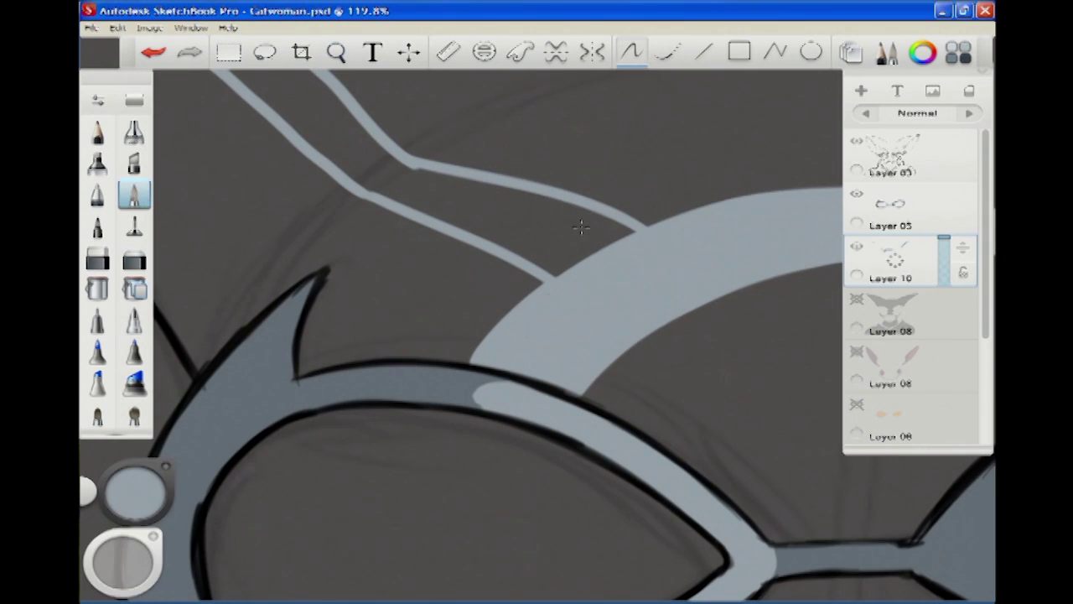
pyautogui.moveTo(503, 240); pyautogui.dragTo(536, 319)
pyautogui.moveTo(371, 391)
pyautogui.mouseDown()
pyautogui.moveTo(459, 184)
pyautogui.moveTo(417, 227)
pyautogui.moveTo(407, 201)
pyautogui.moveTo(735, 143)
pyautogui.moveTo(613, 168)
pyautogui.moveTo(678, 181)
pyautogui.moveTo(632, 179)
pyautogui.moveTo(404, 260)
pyautogui.moveTo(236, 269)
pyautogui.moveTo(309, 260)
pyautogui.mouseUp()
pyautogui.moveTo(427, 328); pyautogui.dragTo(477, 314)
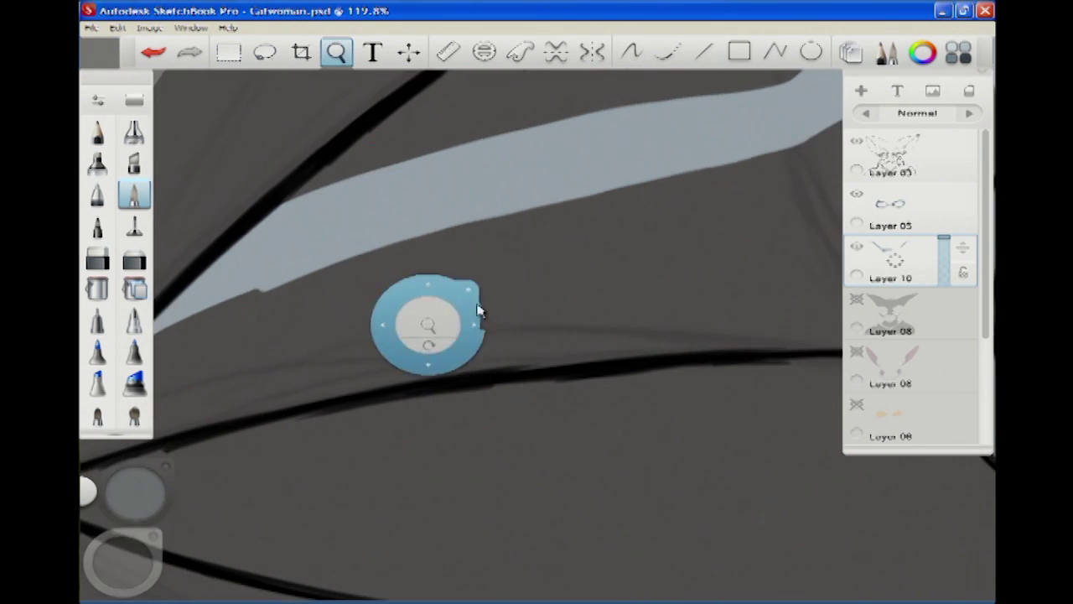
pyautogui.click(97, 258)
pyautogui.moveTo(251, 324); pyautogui.dragTo(736, 197)
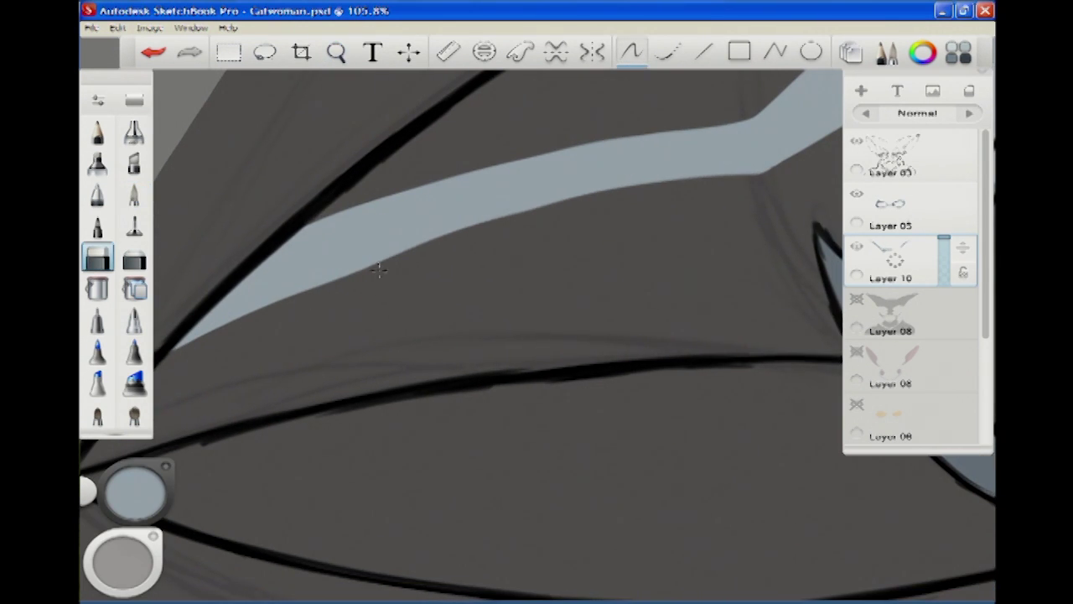
pyautogui.moveTo(359, 266)
pyautogui.mouseDown()
pyautogui.moveTo(427, 259)
pyautogui.moveTo(503, 144)
pyautogui.moveTo(419, 354)
pyautogui.moveTo(367, 330)
pyautogui.moveTo(407, 462)
pyautogui.moveTo(616, 136)
pyautogui.mouseUp()
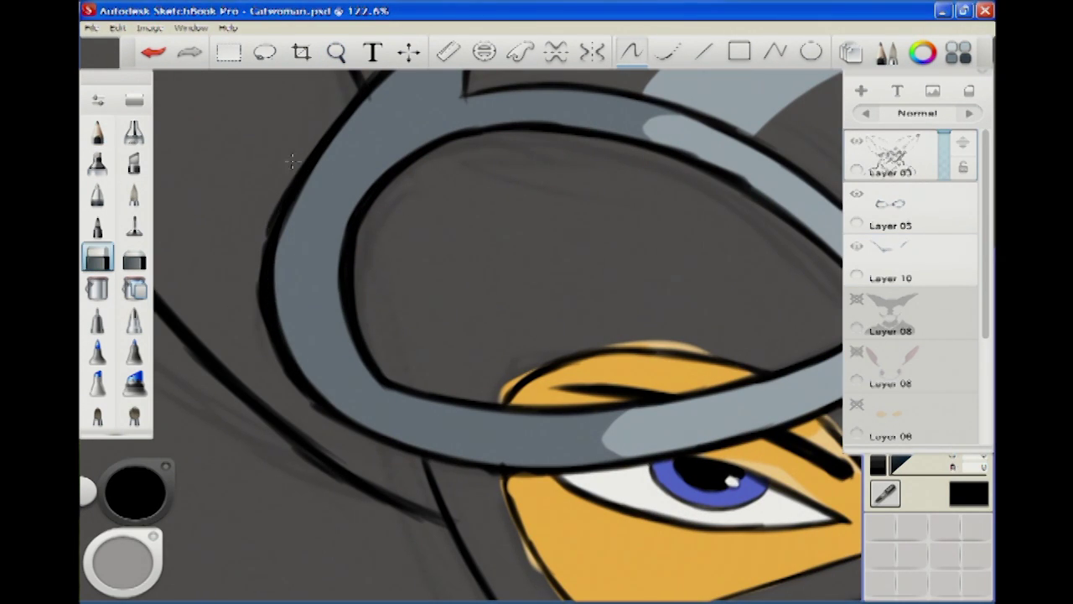
# - Erase stray sketch marks and rough line edges around the goggles and both eyes on the line art layer
pyautogui.moveTo(460, 240); pyautogui.dragTo(491, 293)
pyautogui.moveTo(431, 168)
pyautogui.mouseDown()
pyautogui.moveTo(411, 268)
pyautogui.moveTo(351, 144)
pyautogui.mouseUp()
pyautogui.moveTo(556, 299); pyautogui.dragTo(579, 319)
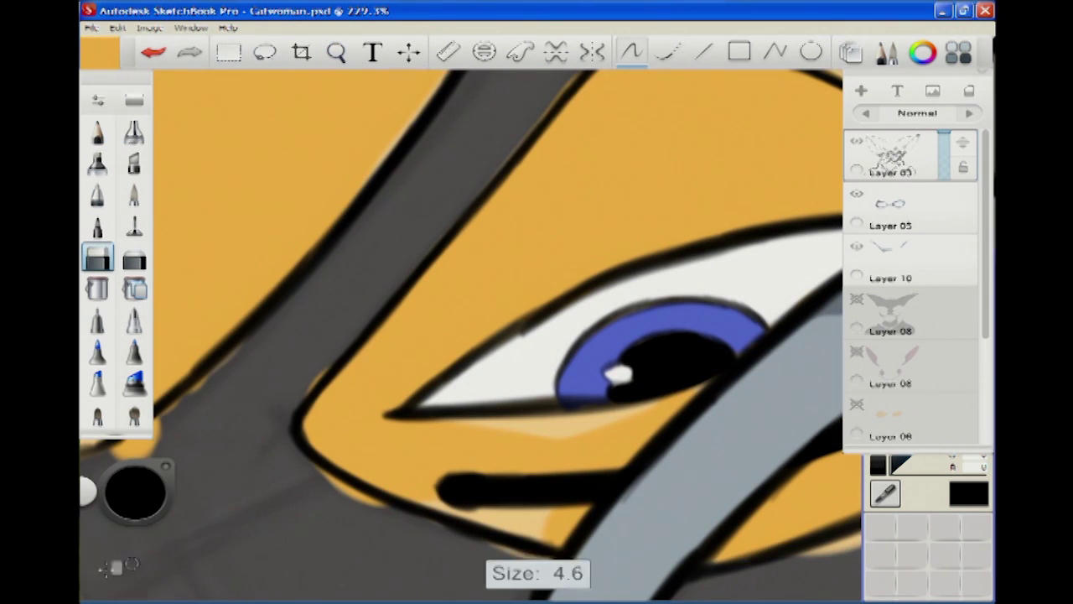
pyautogui.moveTo(458, 366); pyautogui.dragTo(327, 424)
pyautogui.moveTo(558, 239); pyautogui.dragTo(546, 504)
pyautogui.press('e')
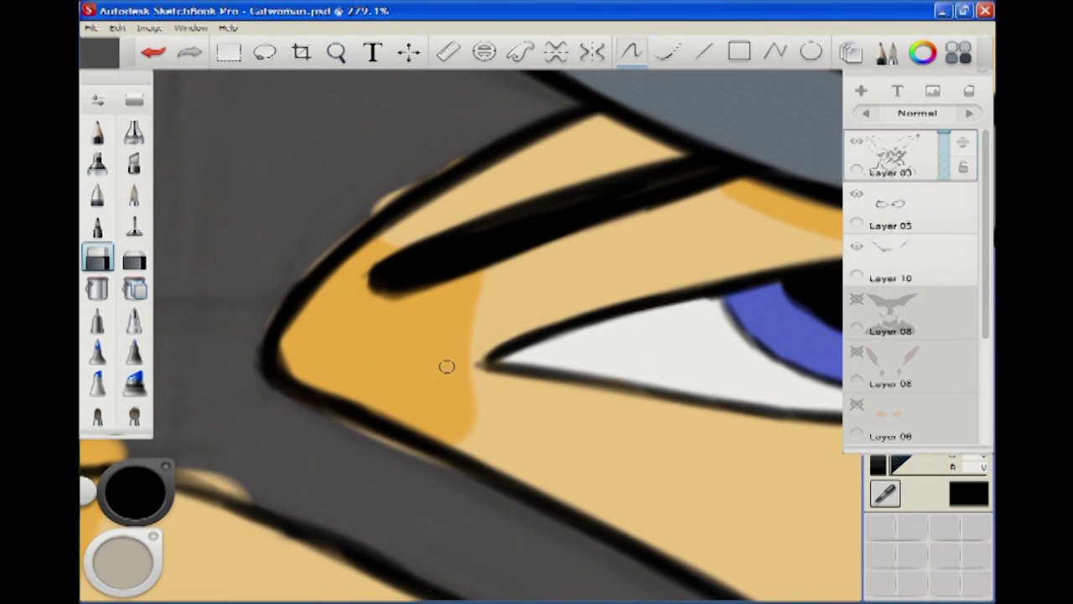
pyautogui.moveTo(441, 267)
pyautogui.mouseDown()
pyautogui.moveTo(515, 352)
pyautogui.moveTo(450, 290)
pyautogui.moveTo(699, 125)
pyautogui.moveTo(382, 262)
pyautogui.moveTo(663, 290)
pyautogui.moveTo(486, 367)
pyautogui.moveTo(356, 287)
pyautogui.mouseUp()
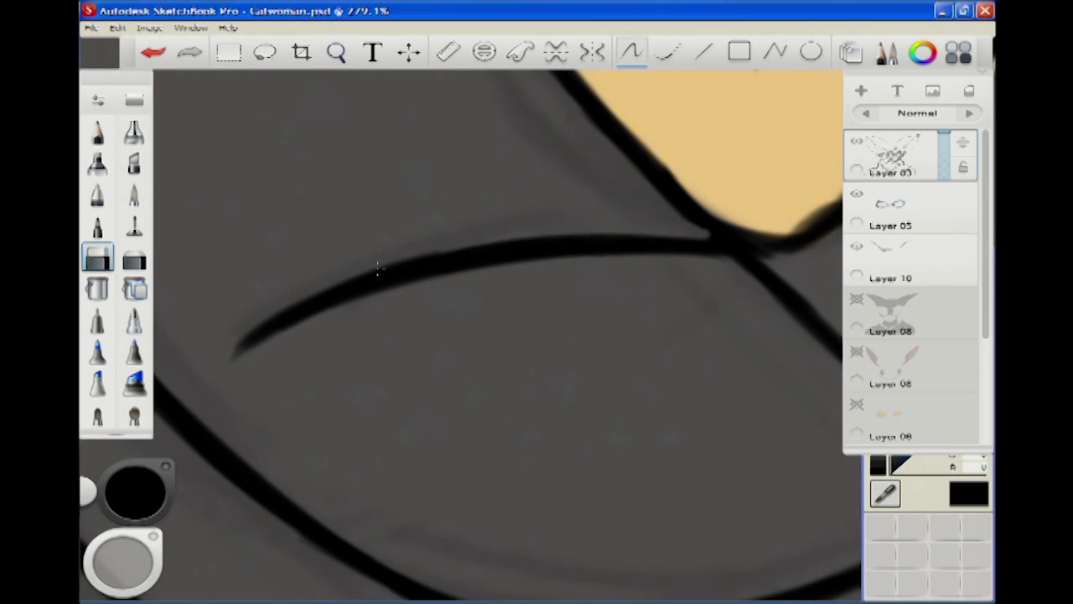
# - Erase the faint stray lines and rough edges along the collar and shoulder outlines on the line art layer
pyautogui.moveTo(760, 152)
pyautogui.mouseDown()
pyautogui.moveTo(541, 361)
pyautogui.moveTo(546, 234)
pyautogui.moveTo(533, 214)
pyautogui.mouseUp()
pyautogui.moveTo(553, 343); pyautogui.dragTo(572, 156)
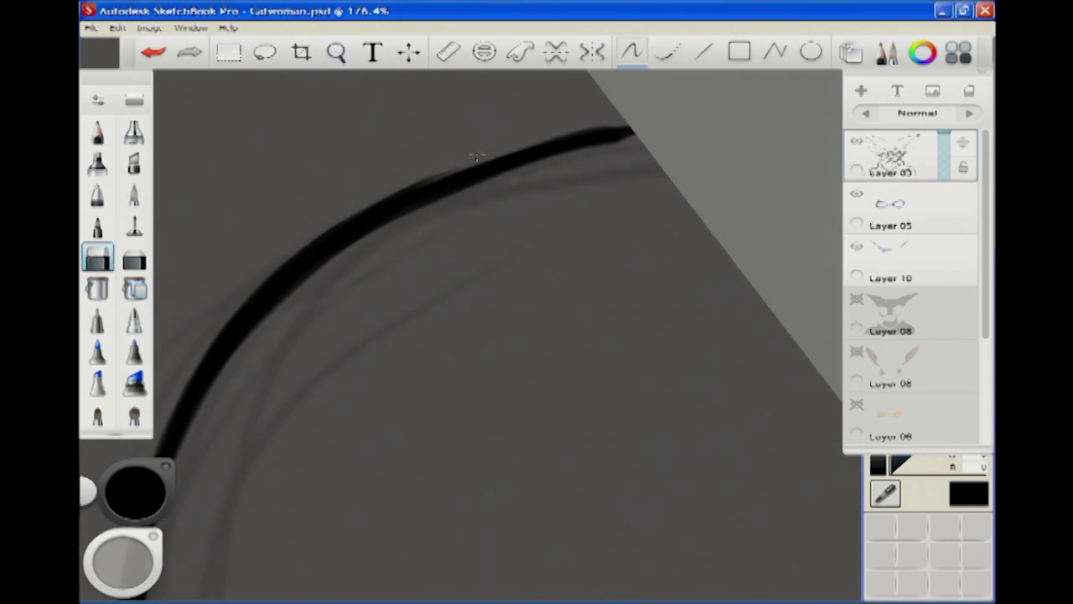
pyautogui.moveTo(349, 230)
pyautogui.mouseDown()
pyautogui.moveTo(393, 242)
pyautogui.moveTo(305, 266)
pyautogui.moveTo(680, 234)
pyautogui.moveTo(319, 239)
pyautogui.mouseUp()
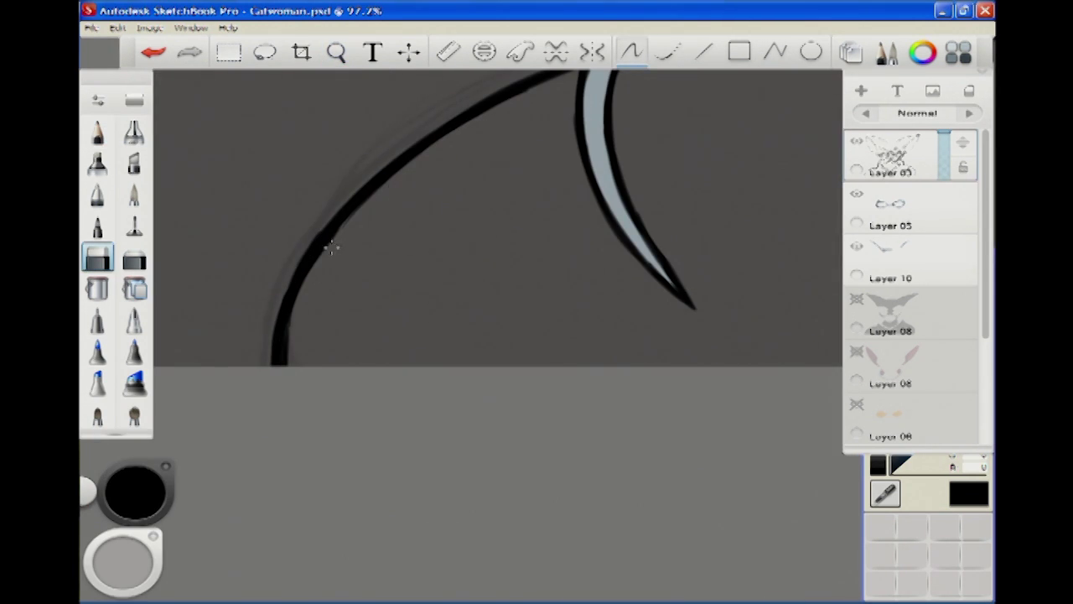
# - Redraw the collar's inner line beside the cheek in black with the pencil and show the hidden colour layers again
pyautogui.click(337, 52)
pyautogui.moveTo(436, 335); pyautogui.dragTo(492, 117)
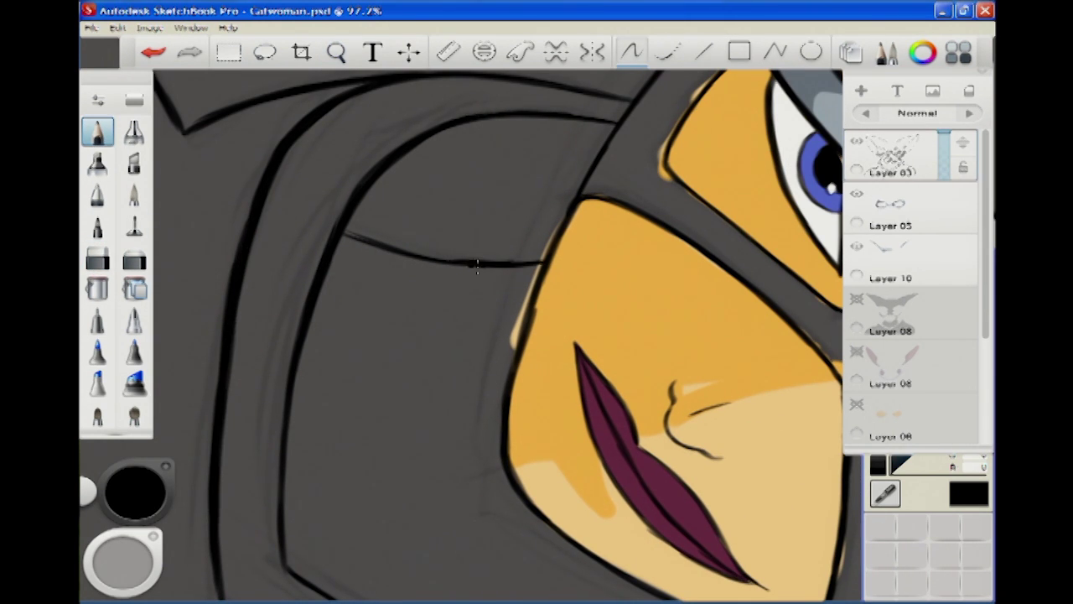
pyautogui.moveTo(335, 228); pyautogui.dragTo(503, 307)
pyautogui.click(856, 352)
pyautogui.click(855, 405)
pyautogui.scroll(-3, 917, 347)
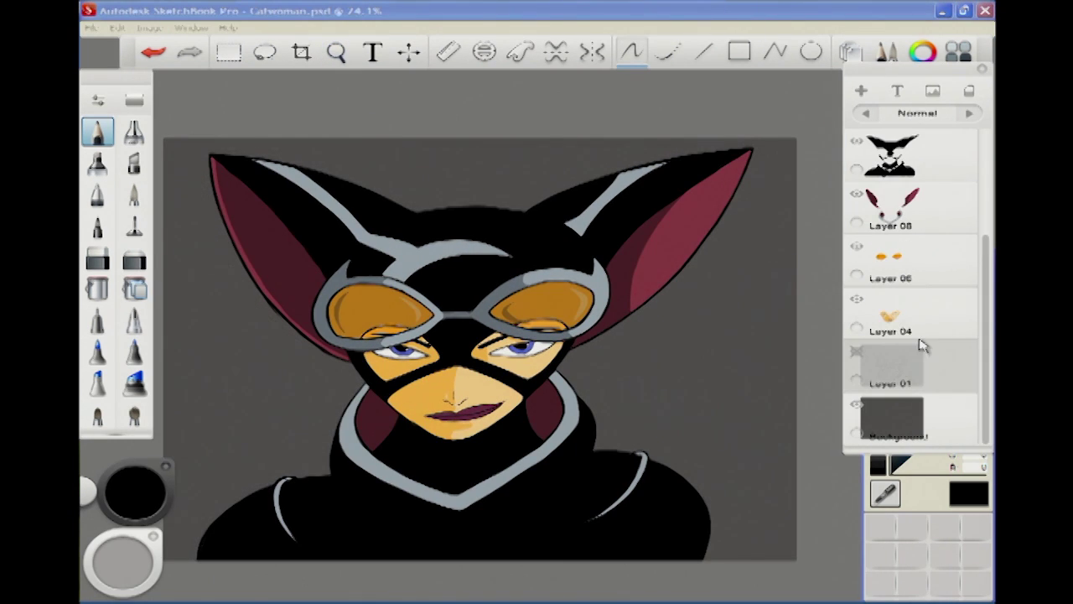
pyautogui.click(336, 52)
pyautogui.moveTo(455, 335); pyautogui.dragTo(472, 361)
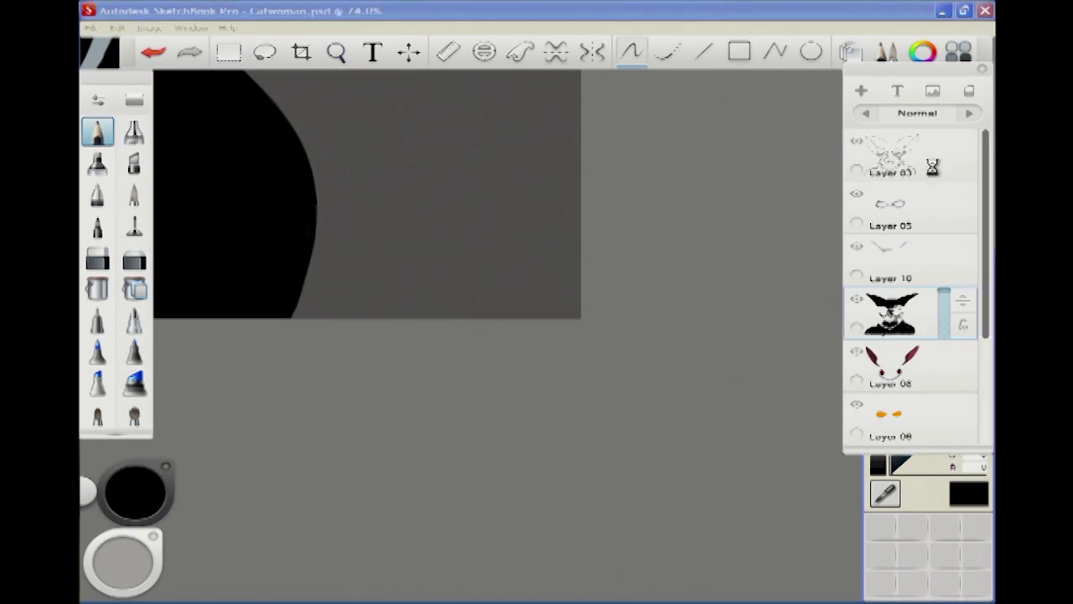
pyautogui.moveTo(395, 221); pyautogui.dragTo(419, 276)
pyautogui.moveTo(434, 220); pyautogui.dragTo(455, 270)
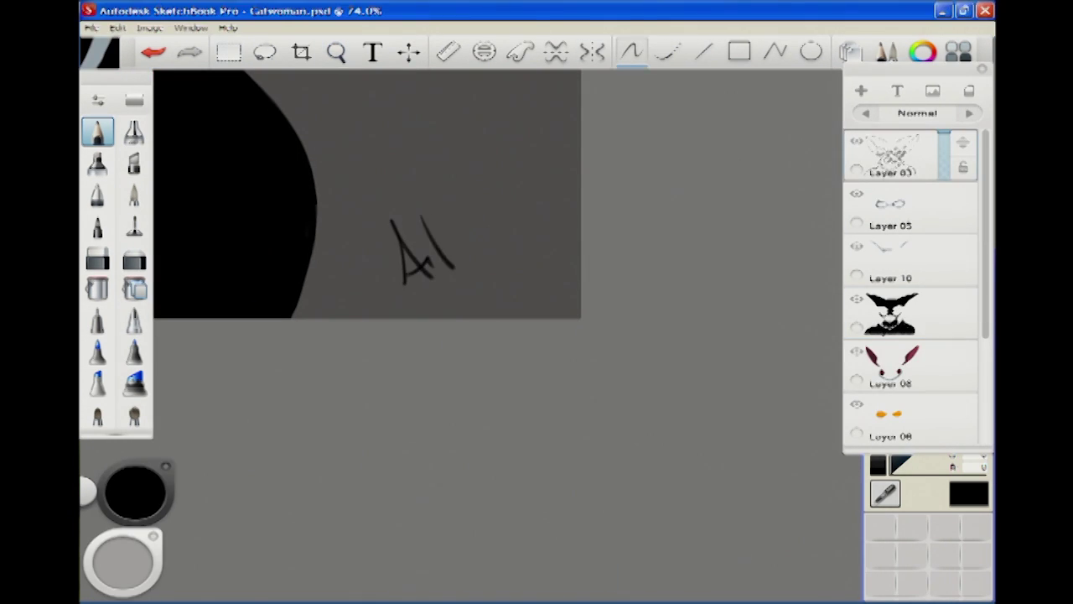
# - Sign the drawing in black with the artist's name and '14 in the canvas's lower right corner on the line art layer
pyautogui.scroll(3, 419, 252)
pyautogui.moveTo(114, 558); pyautogui.dragTo(209, 551)
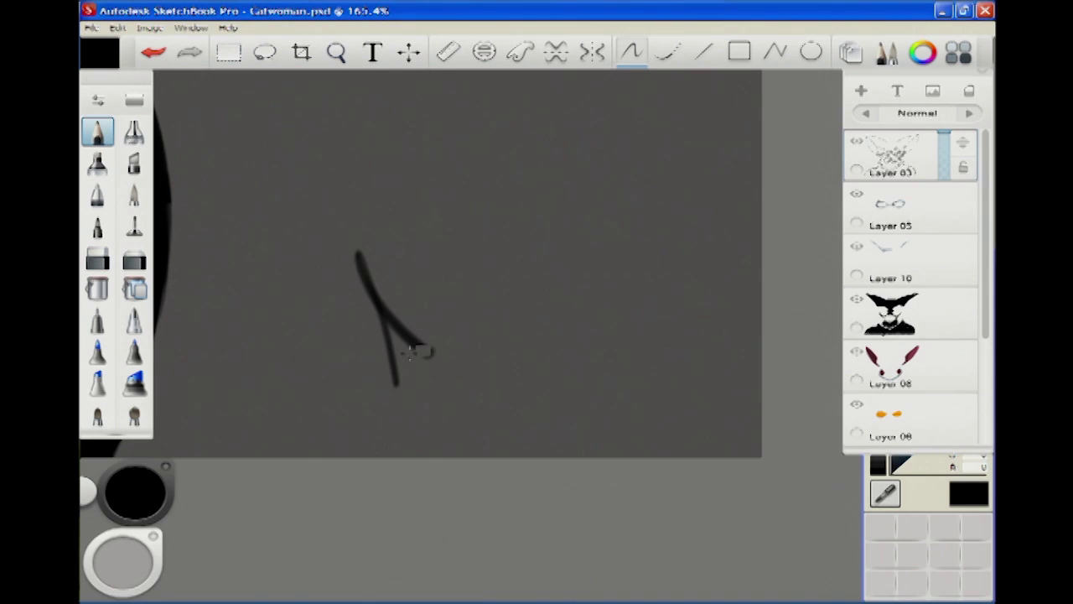
pyautogui.moveTo(419, 347)
pyautogui.mouseDown()
pyautogui.moveTo(455, 364)
pyautogui.moveTo(419, 402)
pyautogui.mouseUp()
pyautogui.click(336, 52)
pyautogui.moveTo(366, 120); pyautogui.dragTo(350, 328)
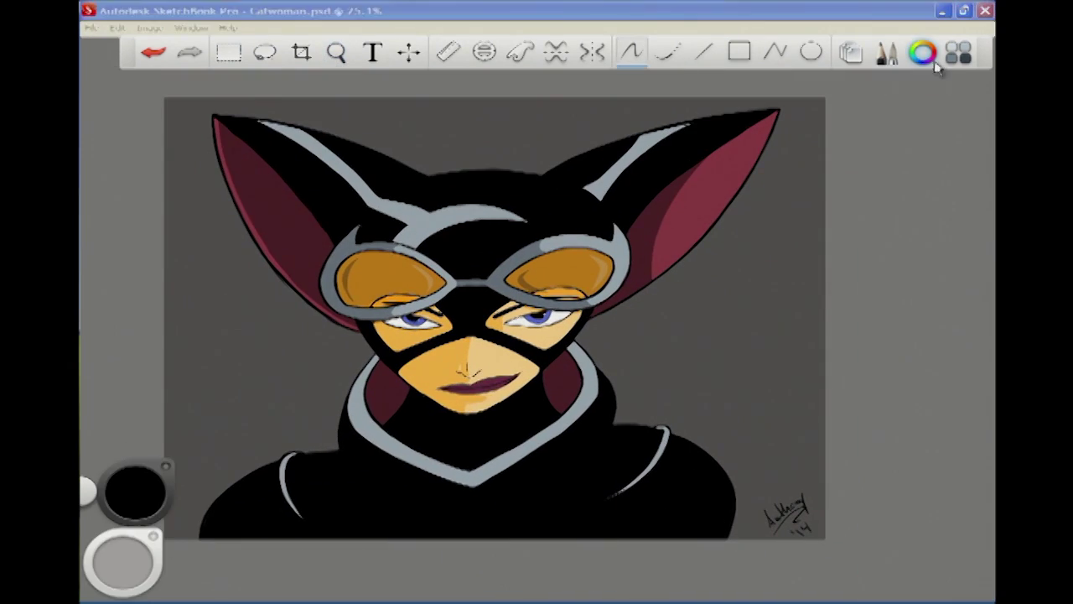